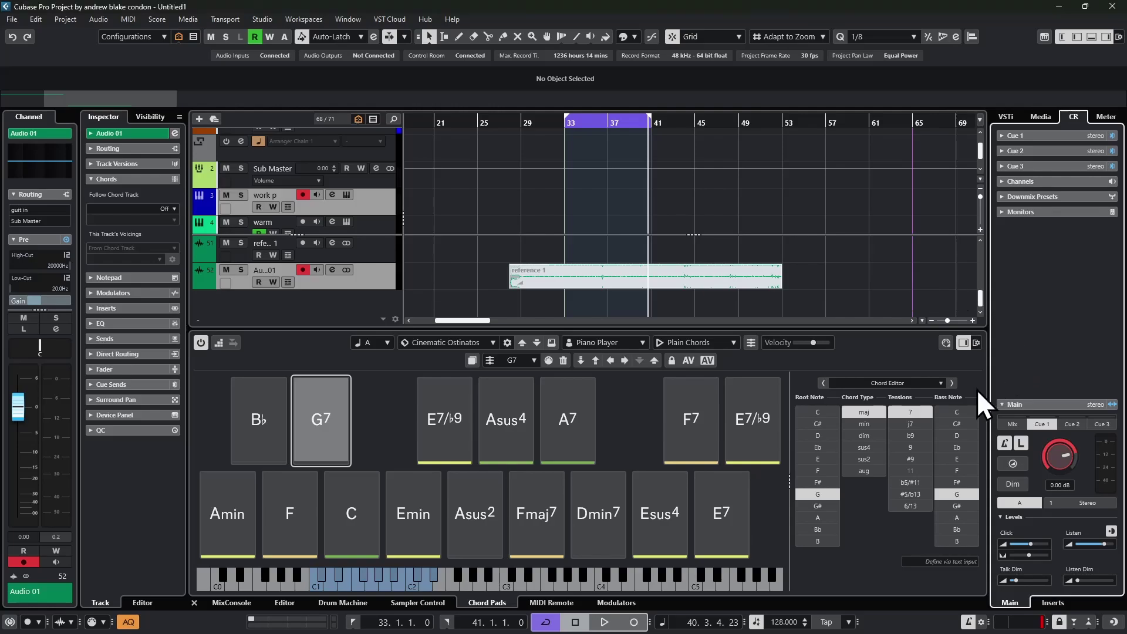
Step: Reopen the Chord Pads zone, audition the C and Emin pads, and select the reference 1 event
{"action": "left_click", "coordinate": [1089, 37]}
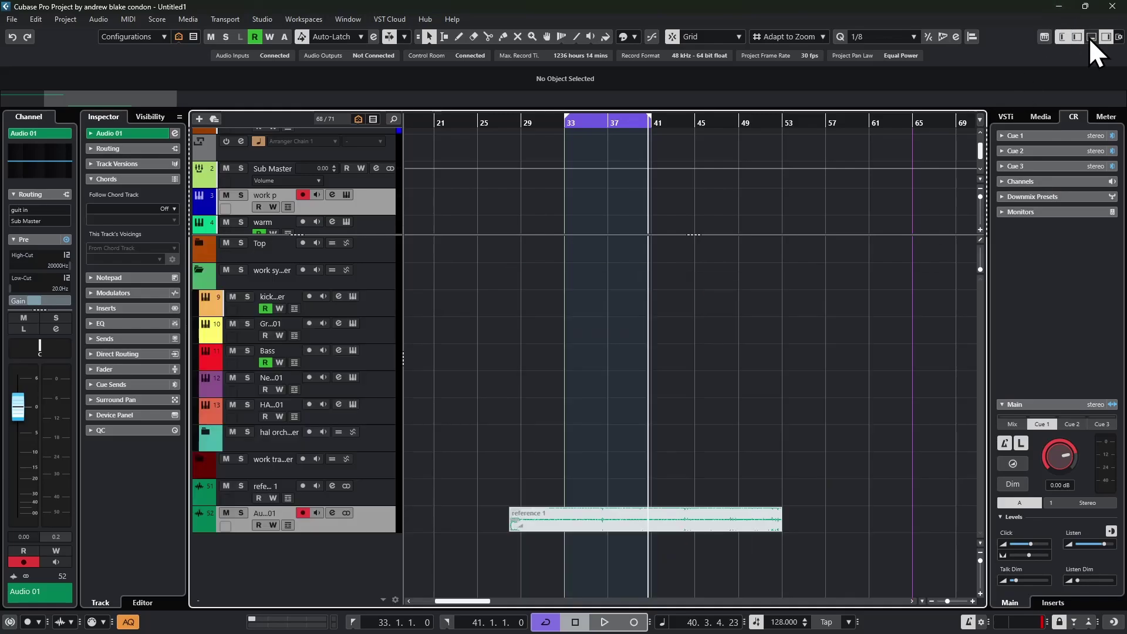
{"action": "left_click", "coordinate": [1089, 38]}
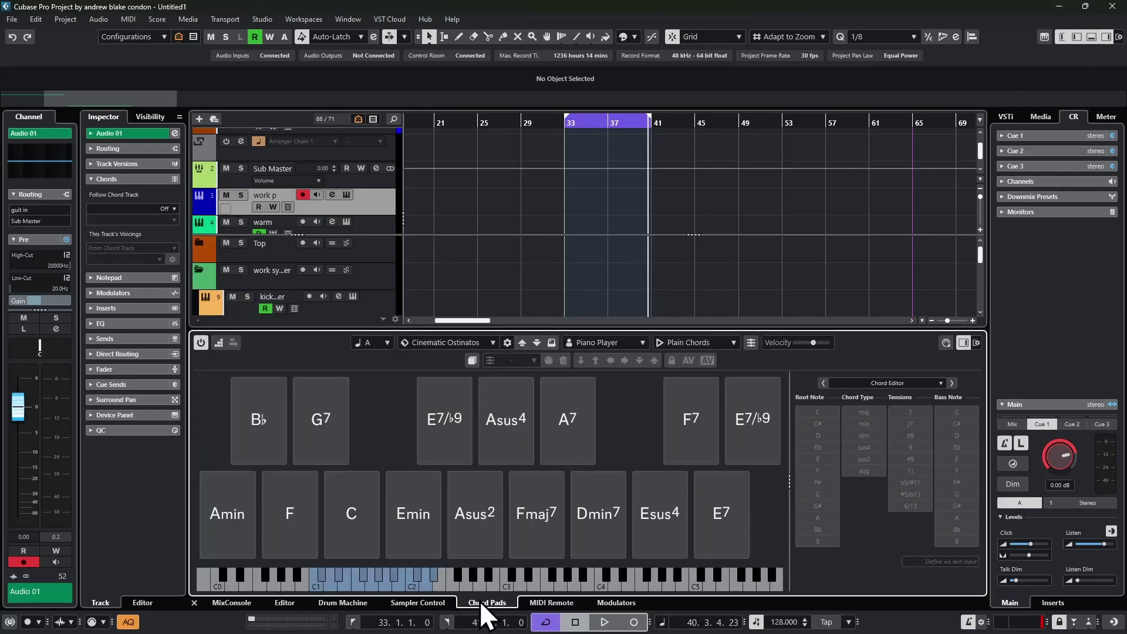
{"action": "left_click", "coordinate": [362, 517]}
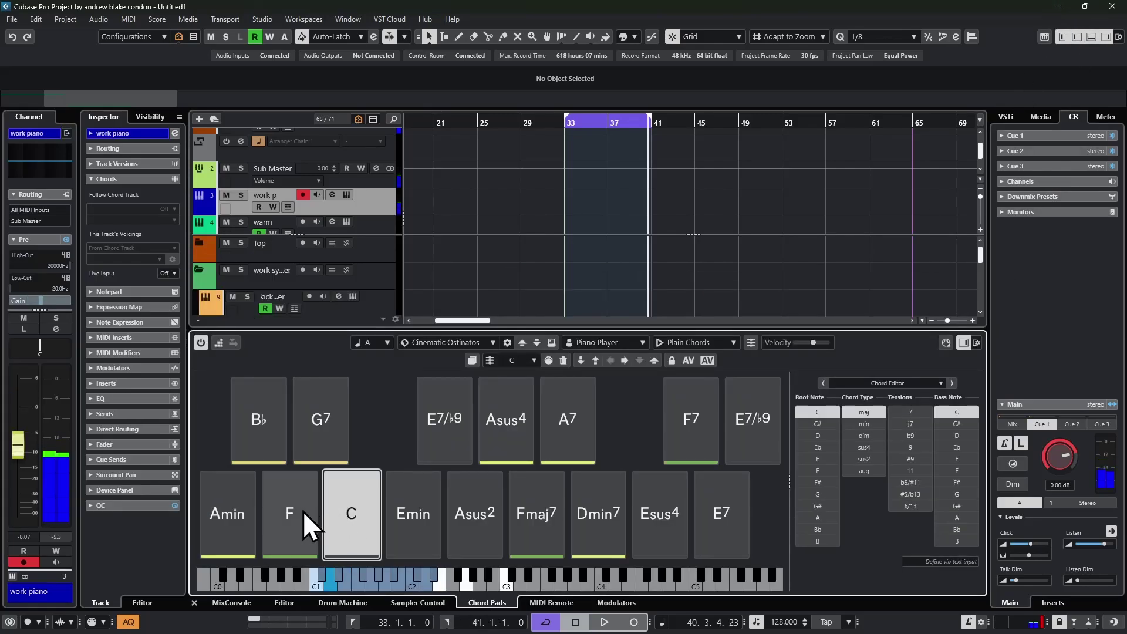
{"action": "left_click", "coordinate": [460, 523]}
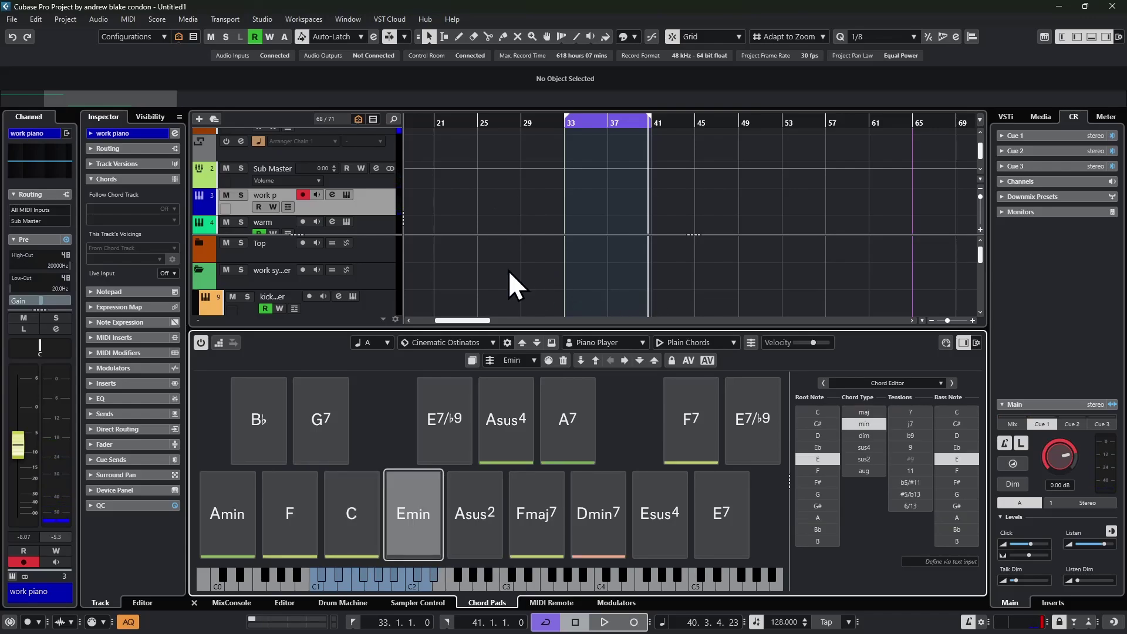
{"action": "scroll", "coordinate": [376, 286], "scroll_direction": "down", "scroll_amount": 10}
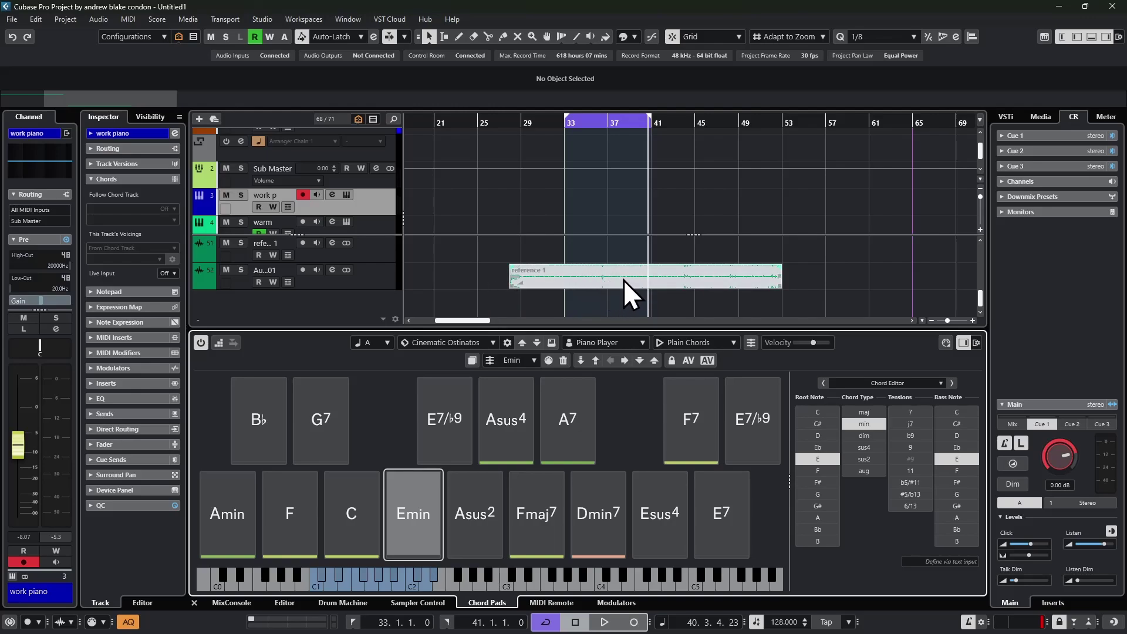
{"action": "left_click", "coordinate": [590, 276]}
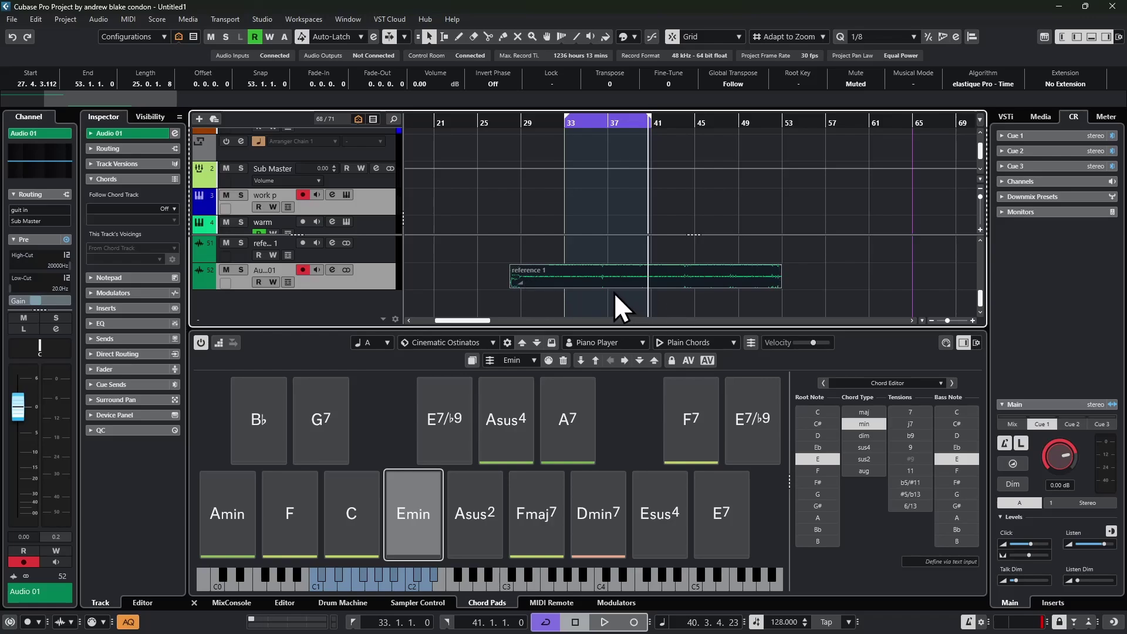
Step: Nudge reference 1 one bar later, then drag it onto the Chord track to detect C, Amin, Emin, D chords
{"action": "key", "text": "ctrl+Right"}
{"action": "scroll", "coordinate": [308, 205], "scroll_direction": "up", "scroll_amount": 3}
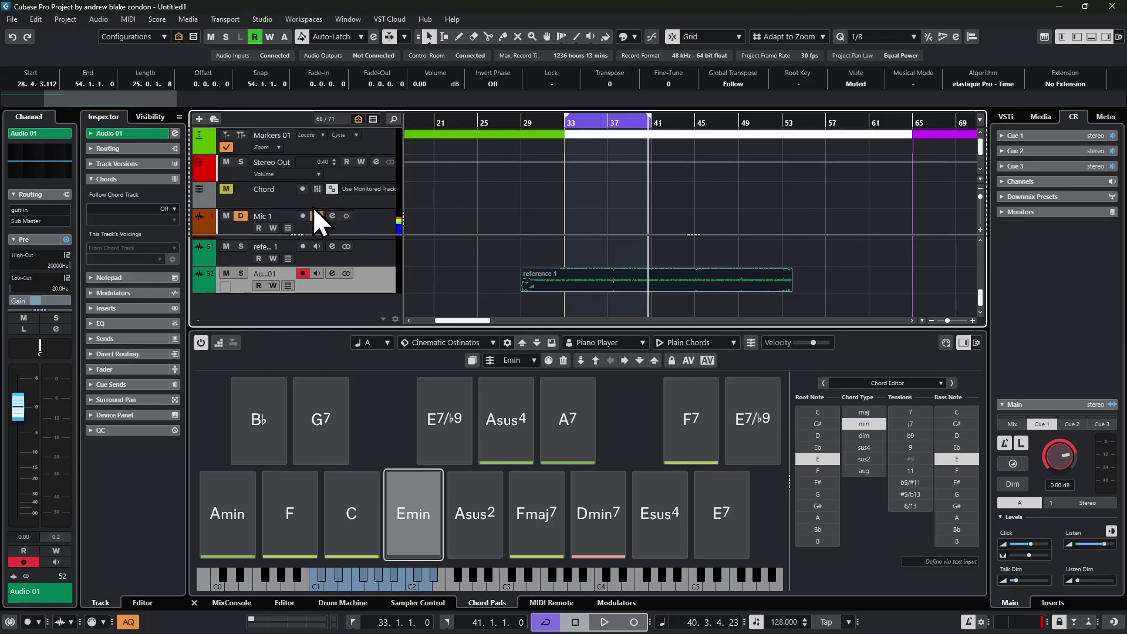
{"action": "right_click", "coordinate": [279, 200]}
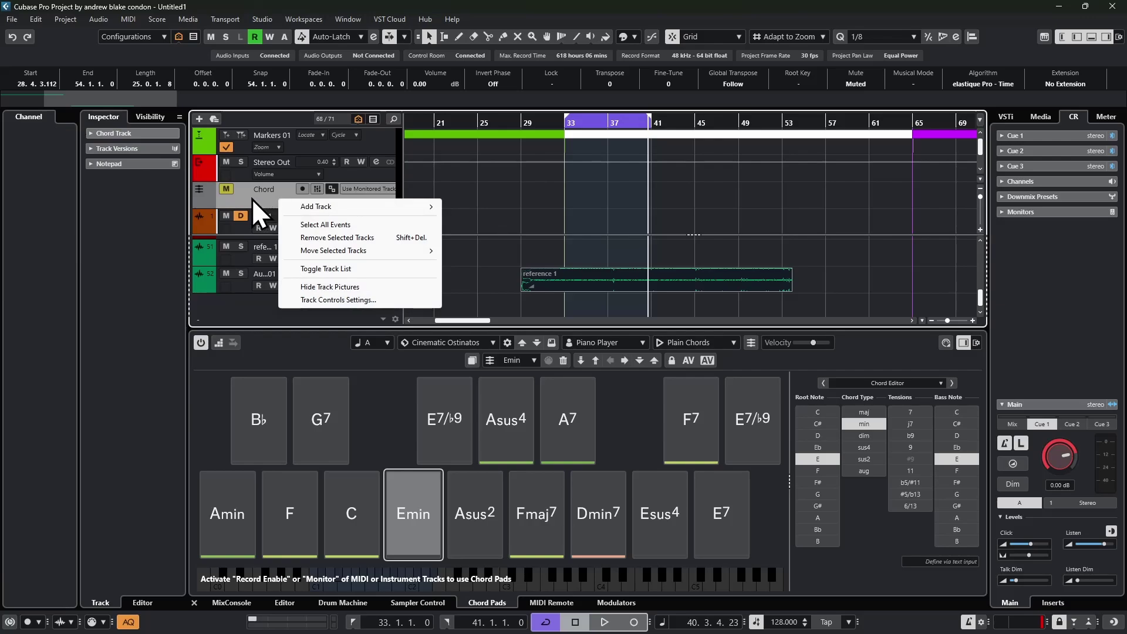
{"action": "mouse_move", "coordinate": [351, 206]}
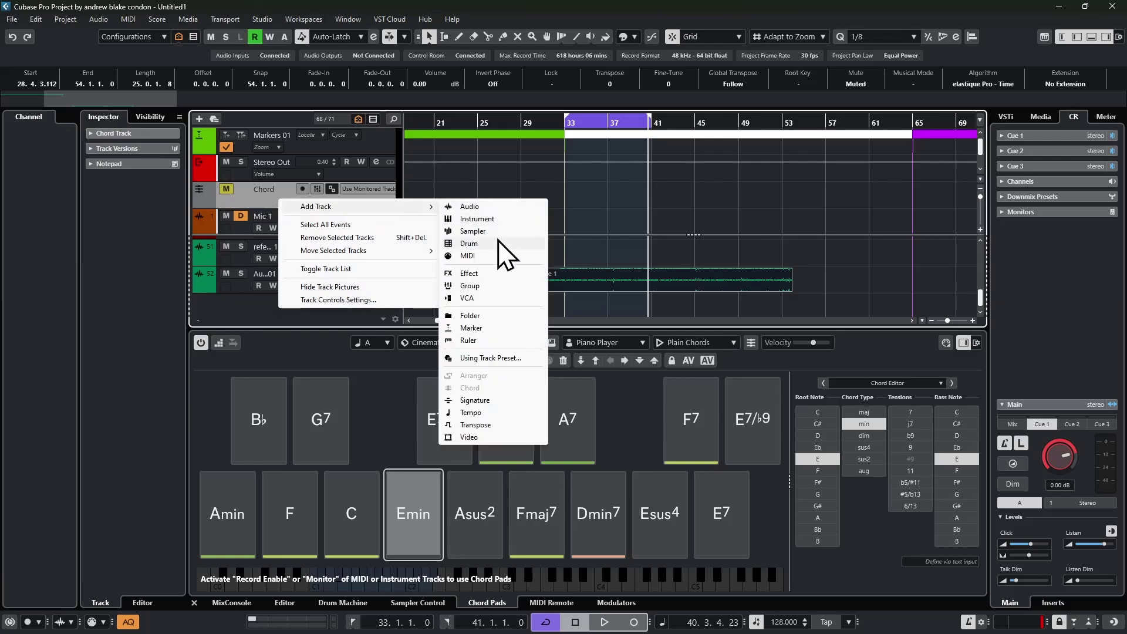
{"action": "left_click", "coordinate": [262, 202]}
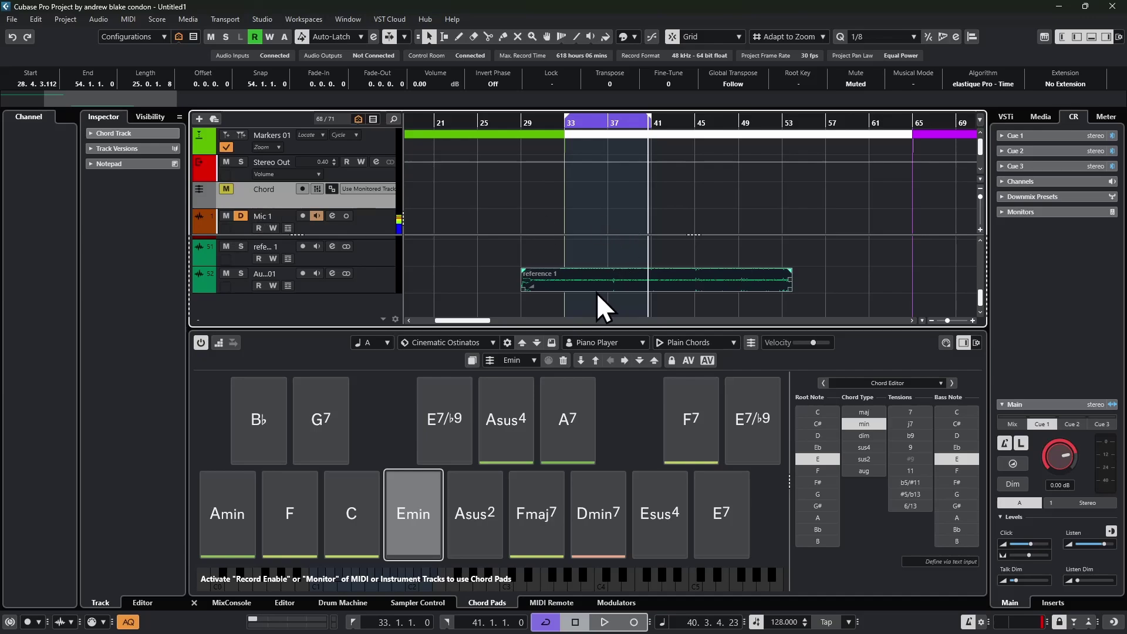
{"action": "left_click_drag", "start_coordinate": [590, 287], "coordinate": [568, 175]}
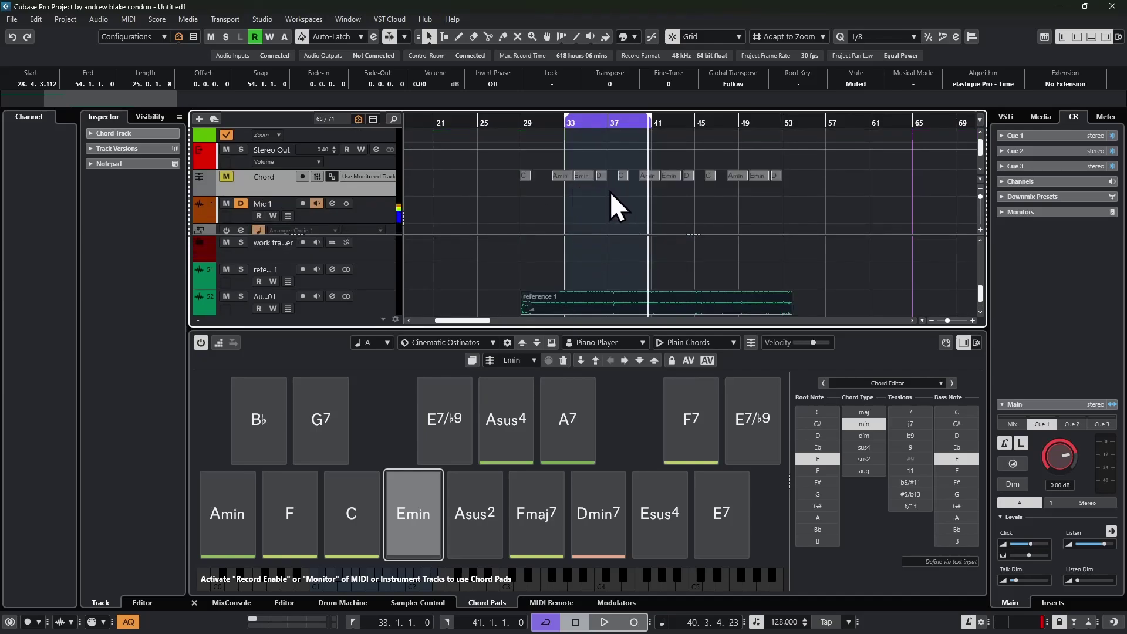
{"action": "scroll", "coordinate": [610, 192], "scroll_direction": "up", "scroll_amount": 3}
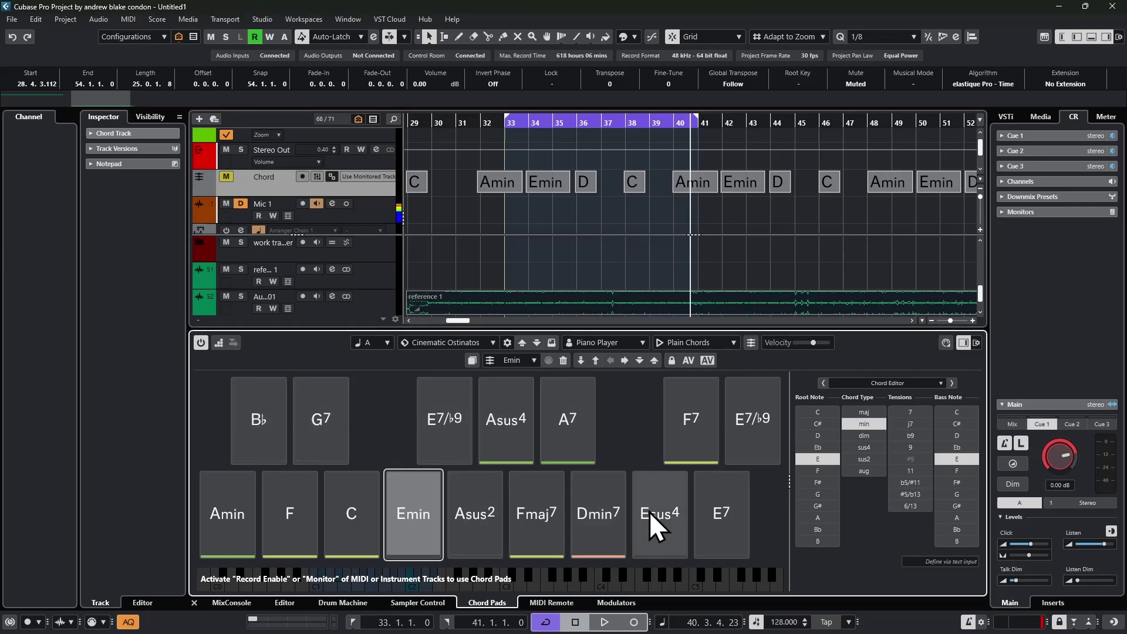
Step: Keep the Cinematic Ostinatos pad preset, then load the pads with the Chord track's Amin, D, C and Emin
{"action": "left_click", "coordinate": [431, 340]}
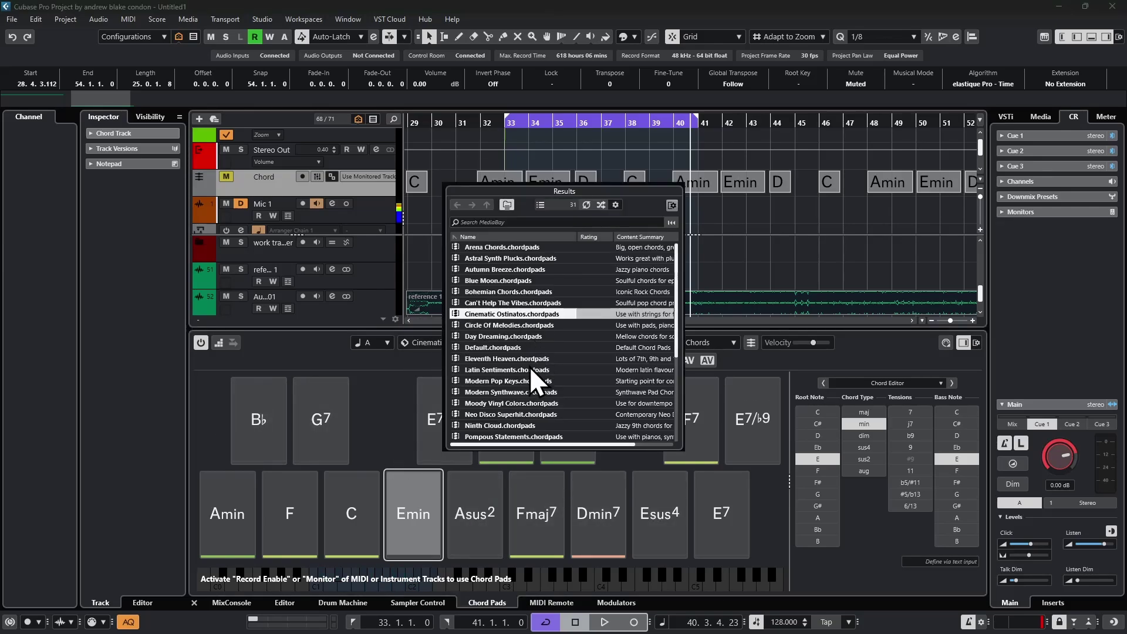
{"action": "left_click", "coordinate": [295, 350]}
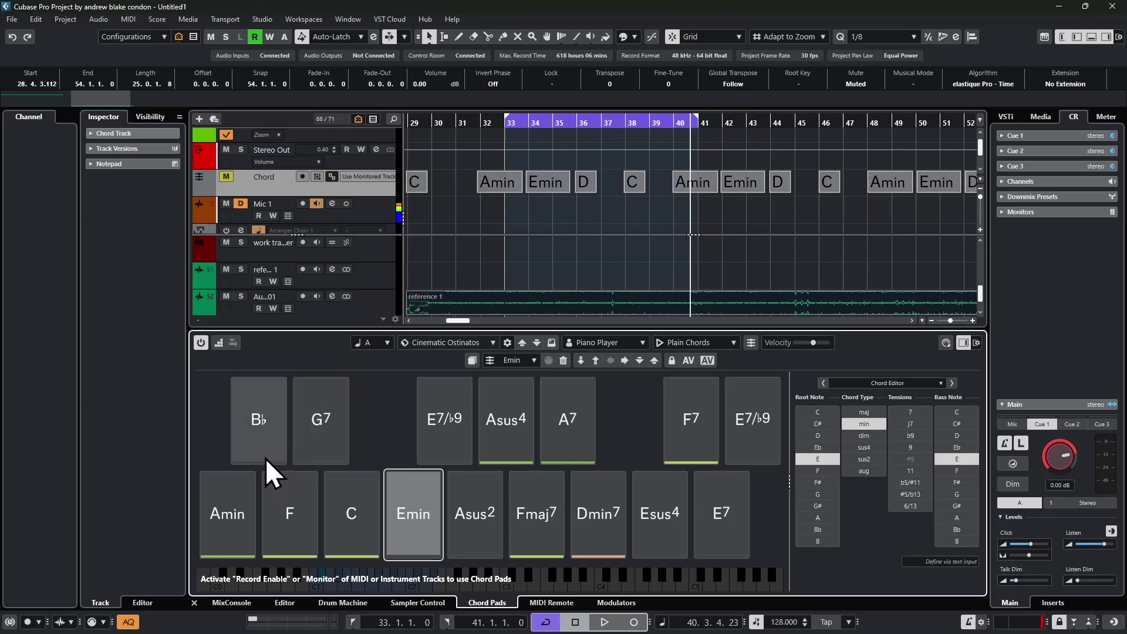
{"action": "left_click", "coordinate": [751, 344]}
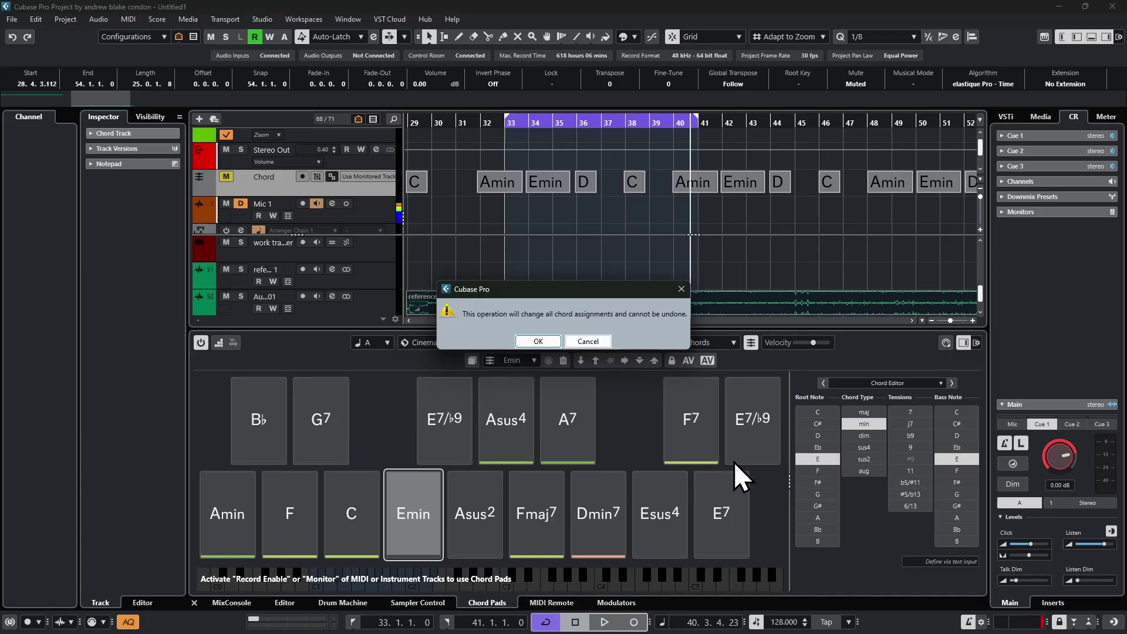
{"action": "left_click", "coordinate": [535, 341]}
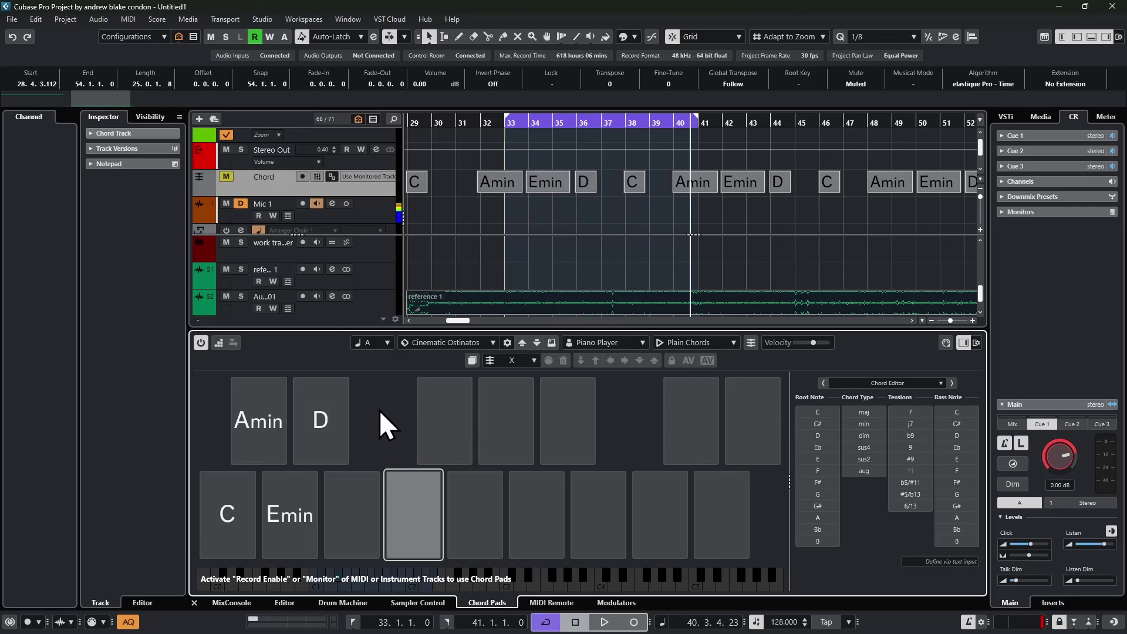
Step: Clear all chord events from the Chord track and audition the Amin, C and Emin pads
{"action": "left_click", "coordinate": [266, 188]}
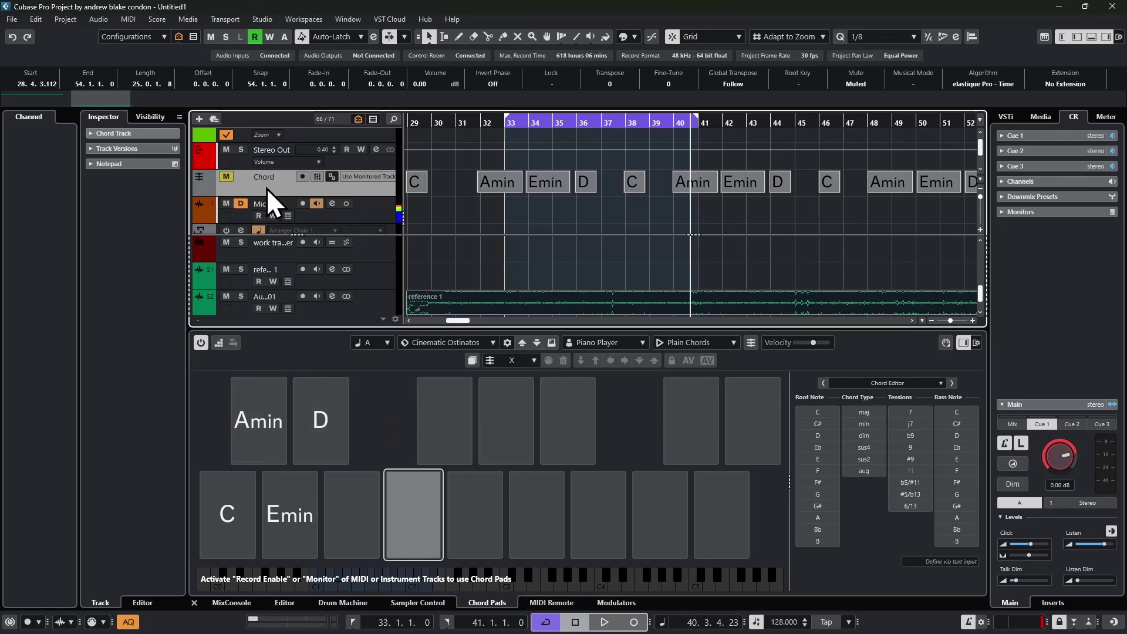
{"action": "key", "text": "Delete"}
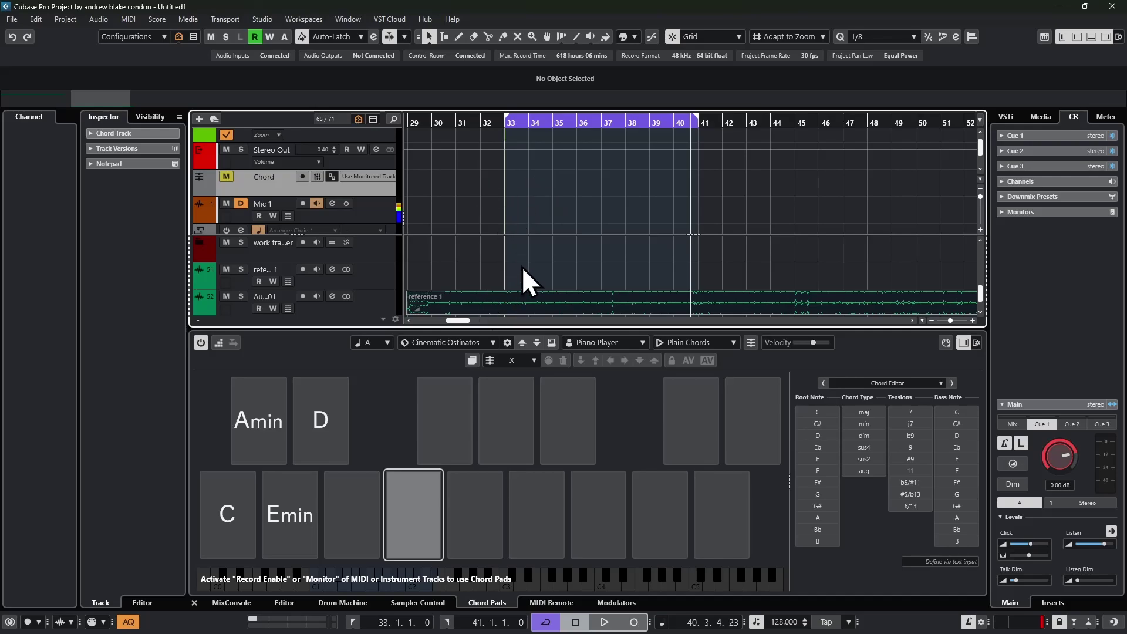
{"action": "left_click", "coordinate": [270, 506]}
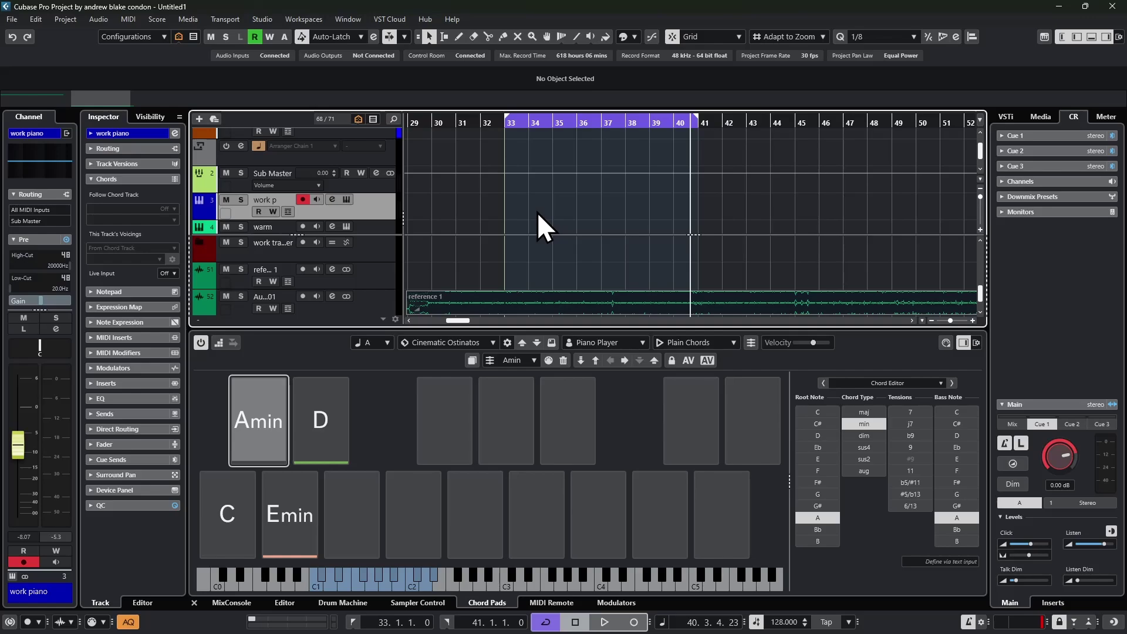
Step: With Cycle turned off, record a pad part on the work piano track
{"action": "key", "text": "space"}
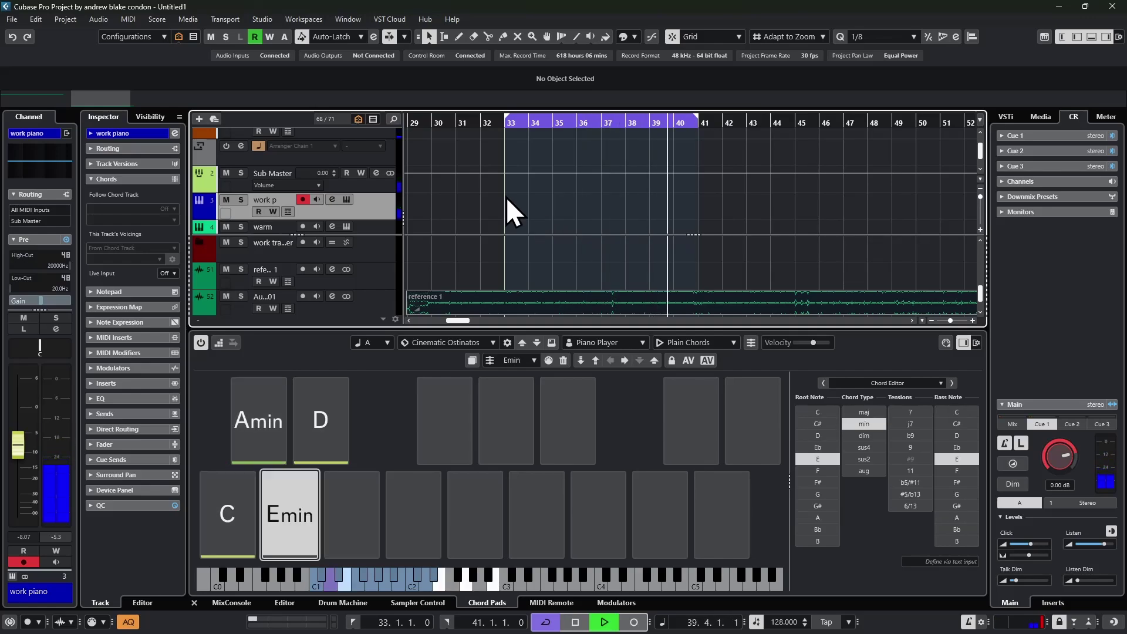
{"action": "key", "text": "space"}
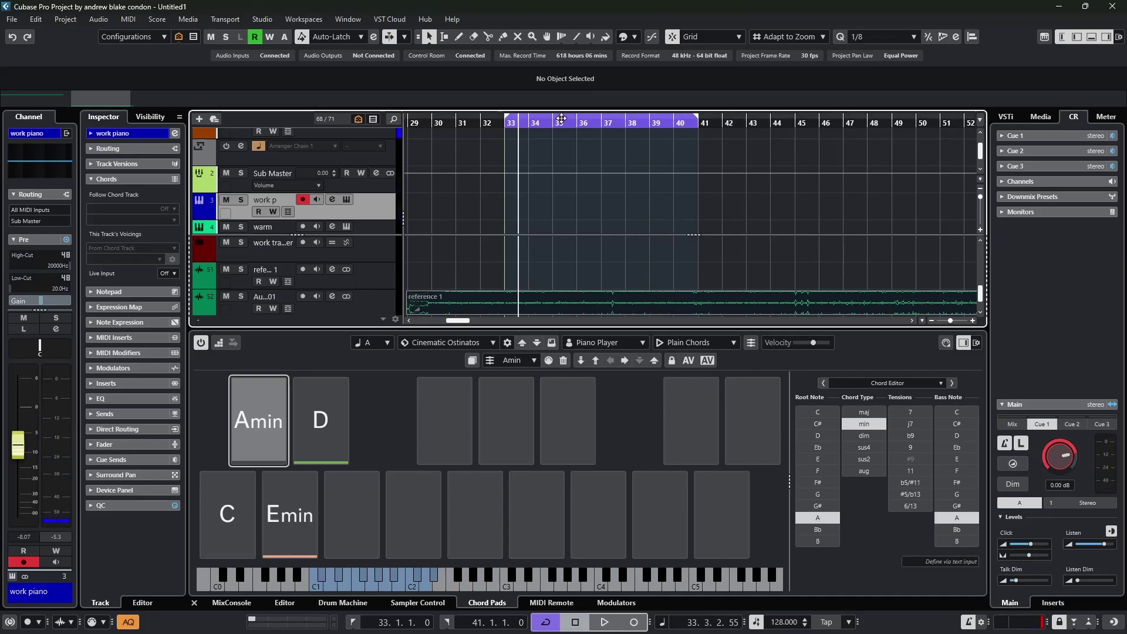
{"action": "left_click", "coordinate": [563, 122]}
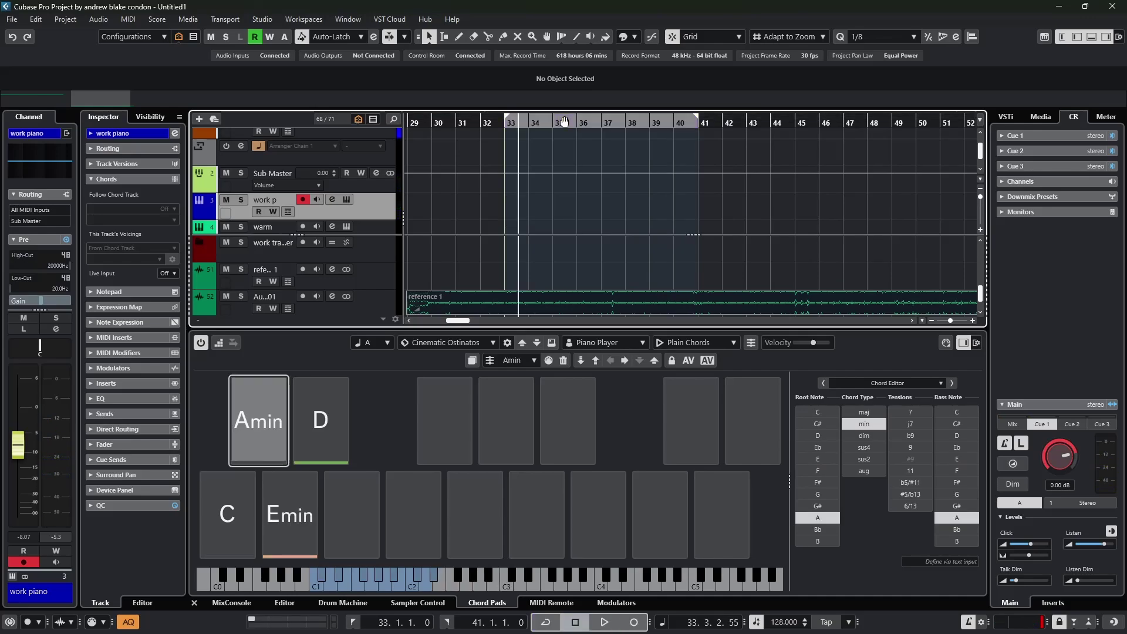
{"action": "key", "text": "KP_Multiply"}
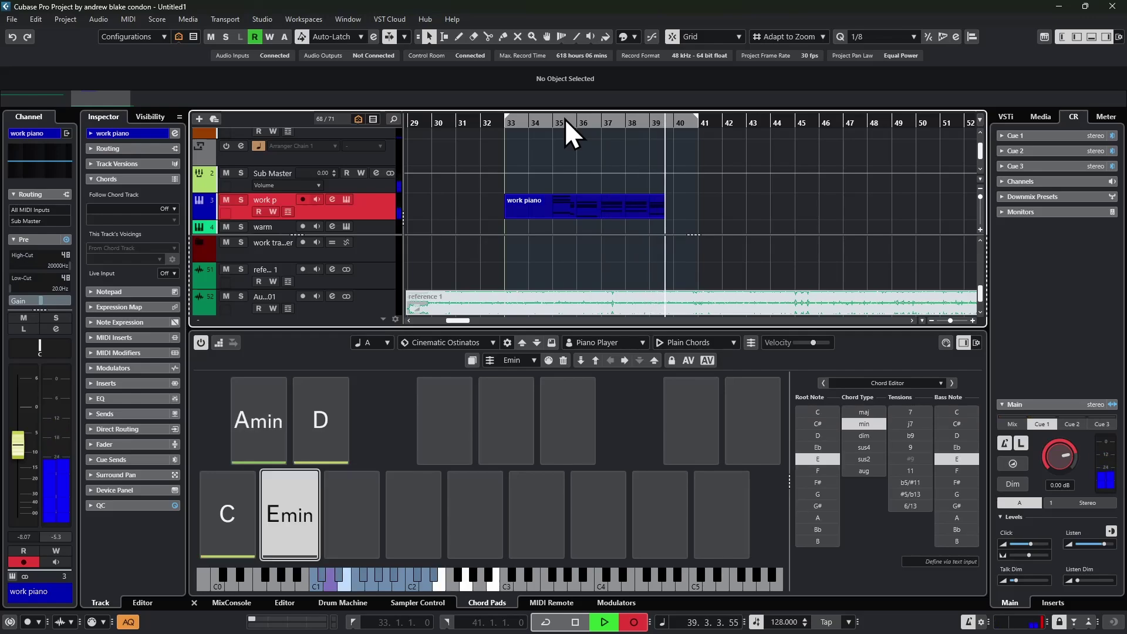
{"action": "key", "text": "space"}
Step: Set the locators to the recorded bars 35–43, re-enable Cycle, and hide the chord pads
{"action": "key", "text": "p"}
{"action": "key", "text": "KP_Divide"}
{"action": "left_click", "coordinate": [1090, 38]}
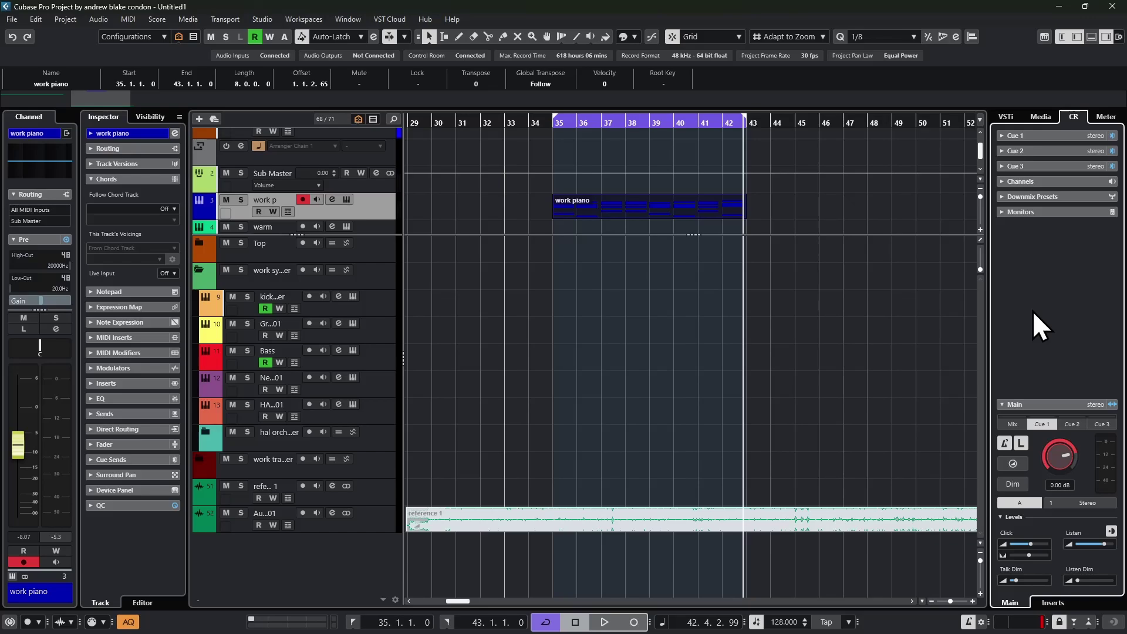
Step: Save the project as '1 11 25' and select the work piano part
{"action": "key", "text": "ctrl+s"}
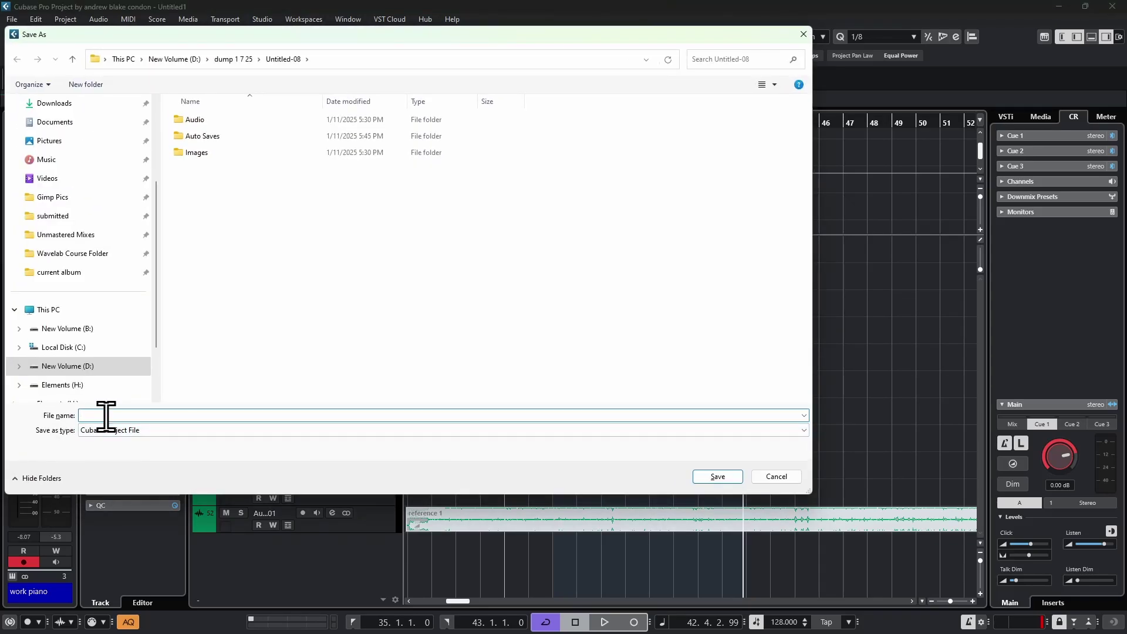
{"action": "type", "text": "1 11 25"}
{"action": "key", "text": "Return"}
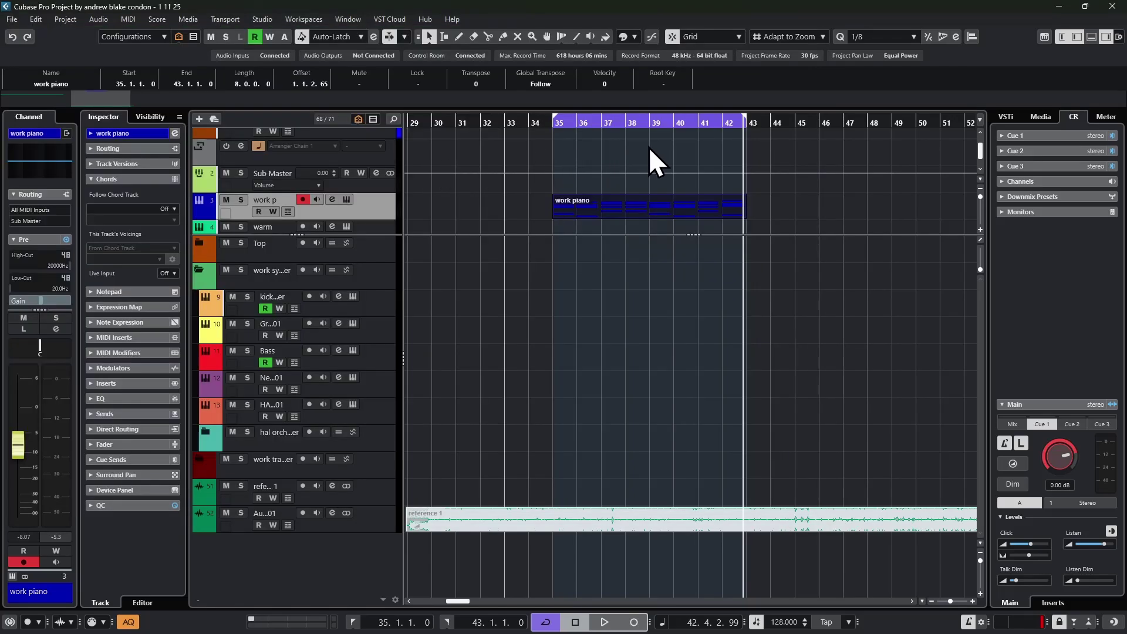
{"action": "left_click", "coordinate": [579, 208]}
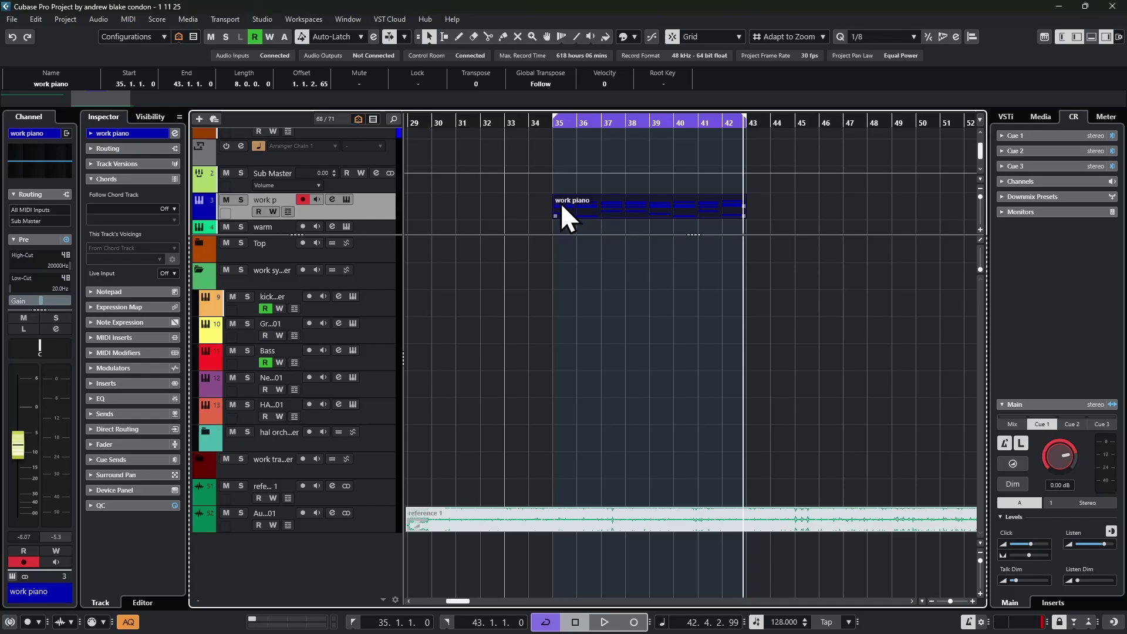
{"action": "key", "text": "ctrl+shift+c"}
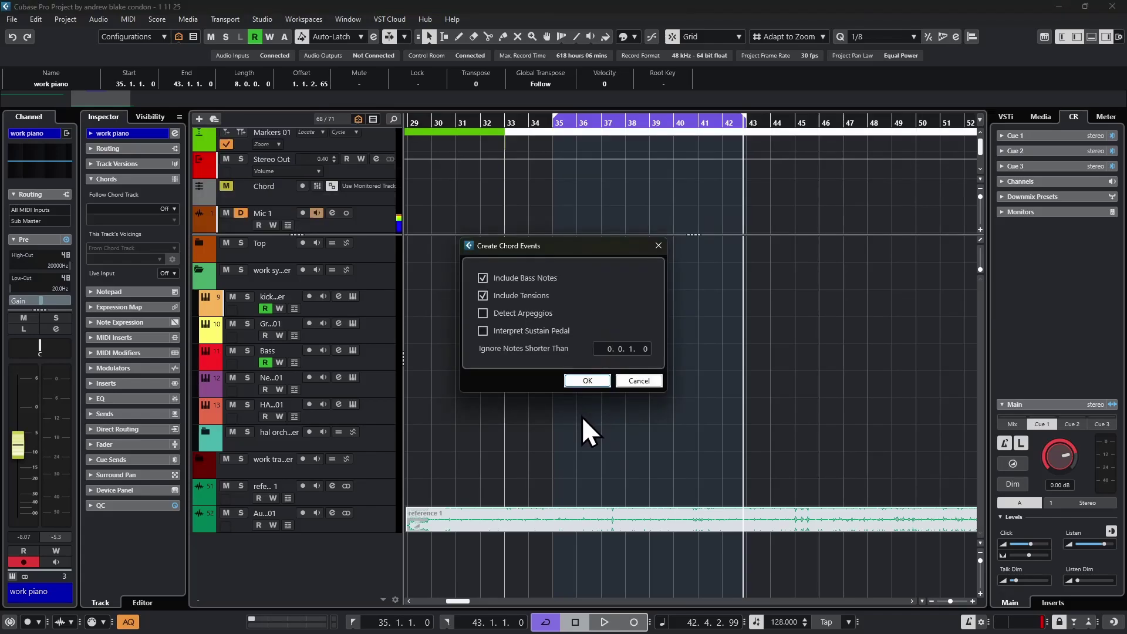
{"action": "left_click", "coordinate": [587, 380]}
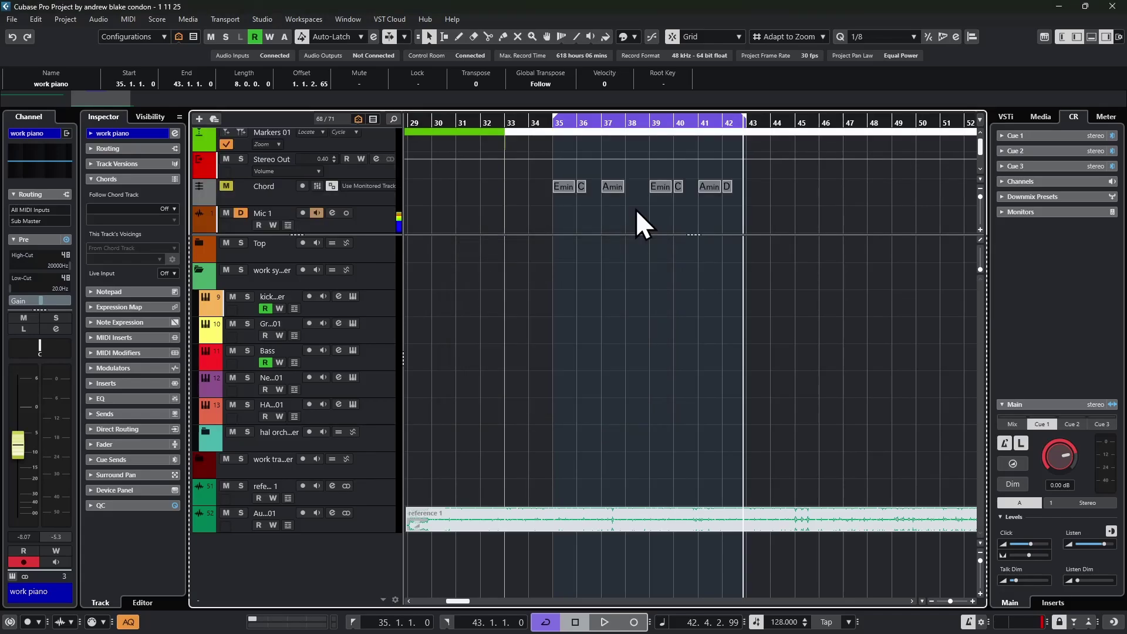
{"action": "scroll", "coordinate": [636, 209], "scroll_direction": "up", "scroll_amount": 2}
{"action": "scroll", "coordinate": [636, 209], "scroll_direction": "up", "scroll_amount": 1}
{"action": "scroll", "coordinate": [636, 209], "scroll_direction": "down", "scroll_amount": 2}
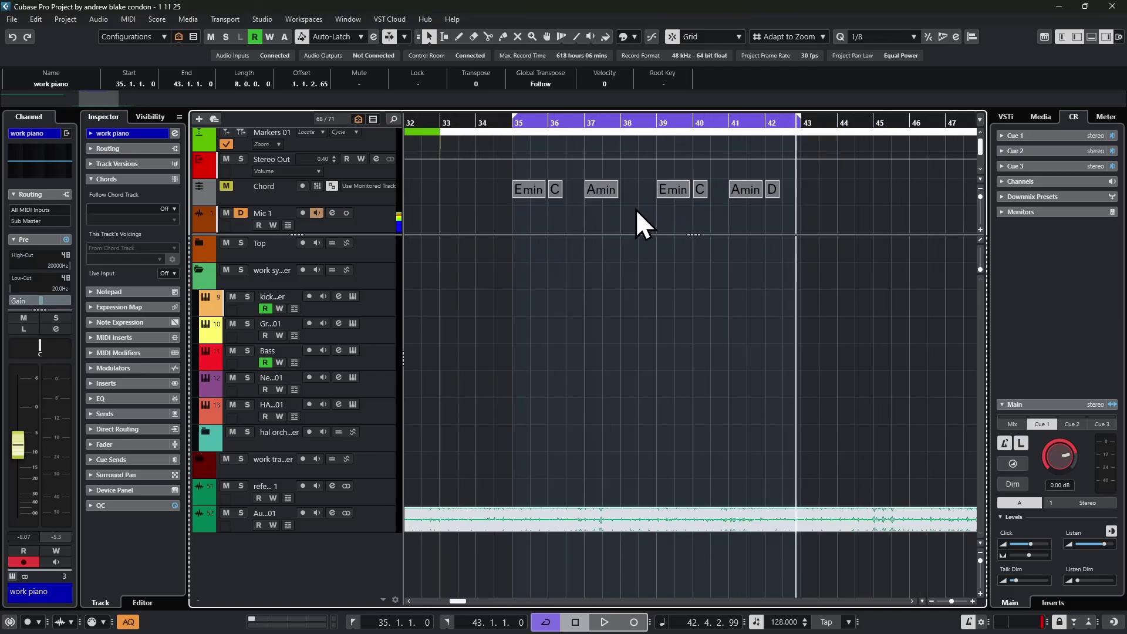
{"action": "scroll", "coordinate": [636, 209], "scroll_direction": "down", "scroll_amount": 3}
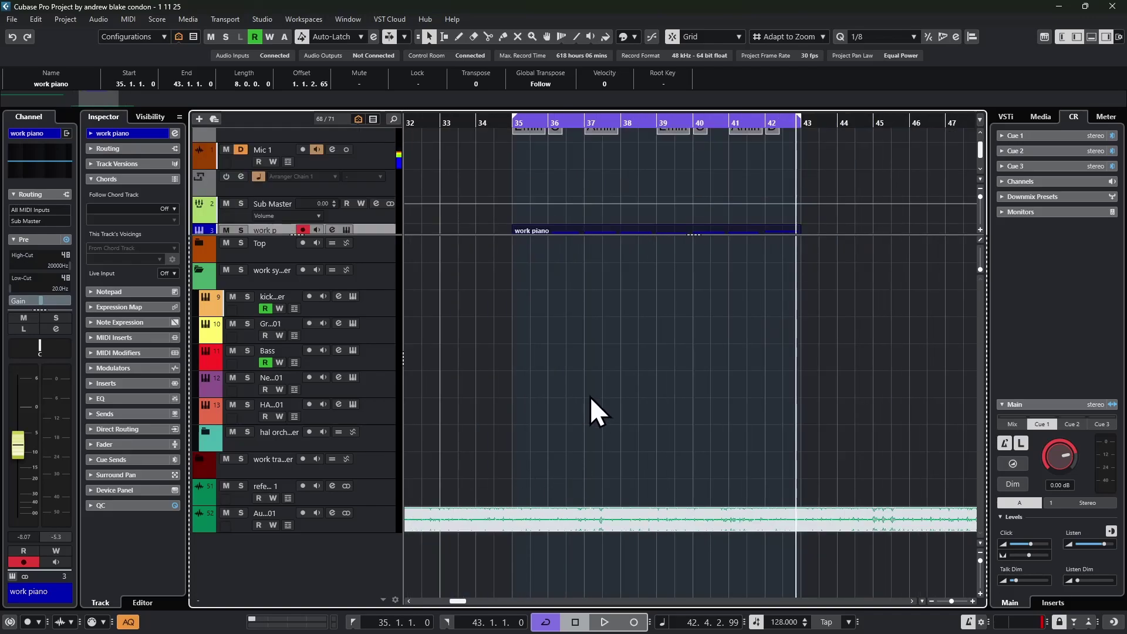
{"action": "scroll", "coordinate": [562, 194], "scroll_direction": "down", "scroll_amount": 2}
{"action": "scroll", "coordinate": [561, 191], "scroll_direction": "up", "scroll_amount": 2}
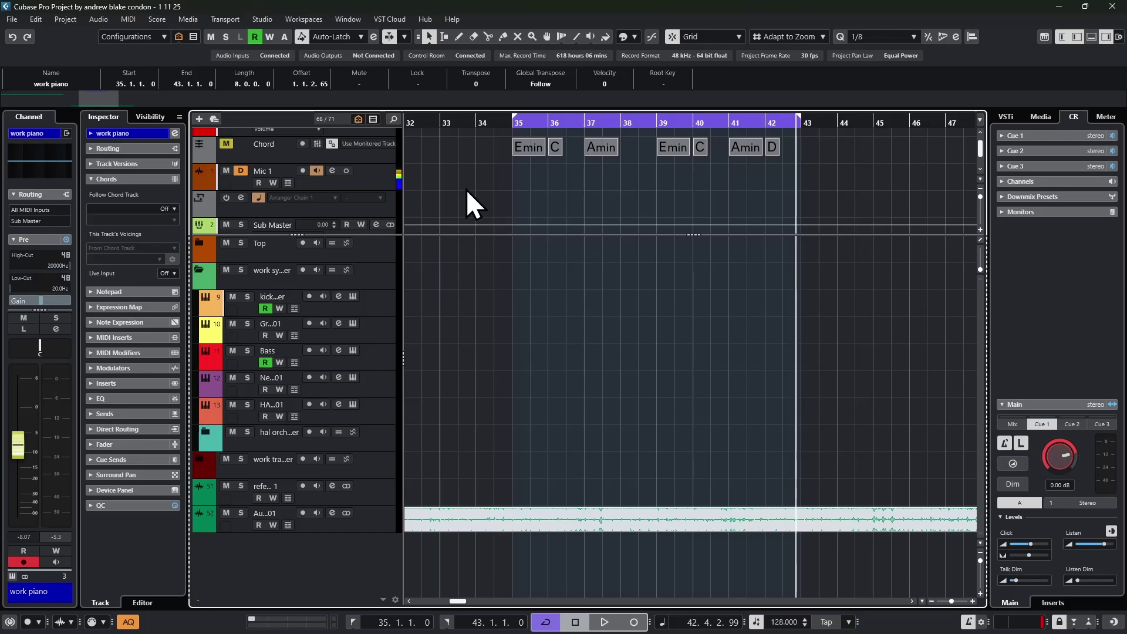
Step: Add a Padshop instrument track below the Bass track
{"action": "right_click", "coordinate": [372, 357]}
{"action": "mouse_move", "coordinate": [437, 364]}
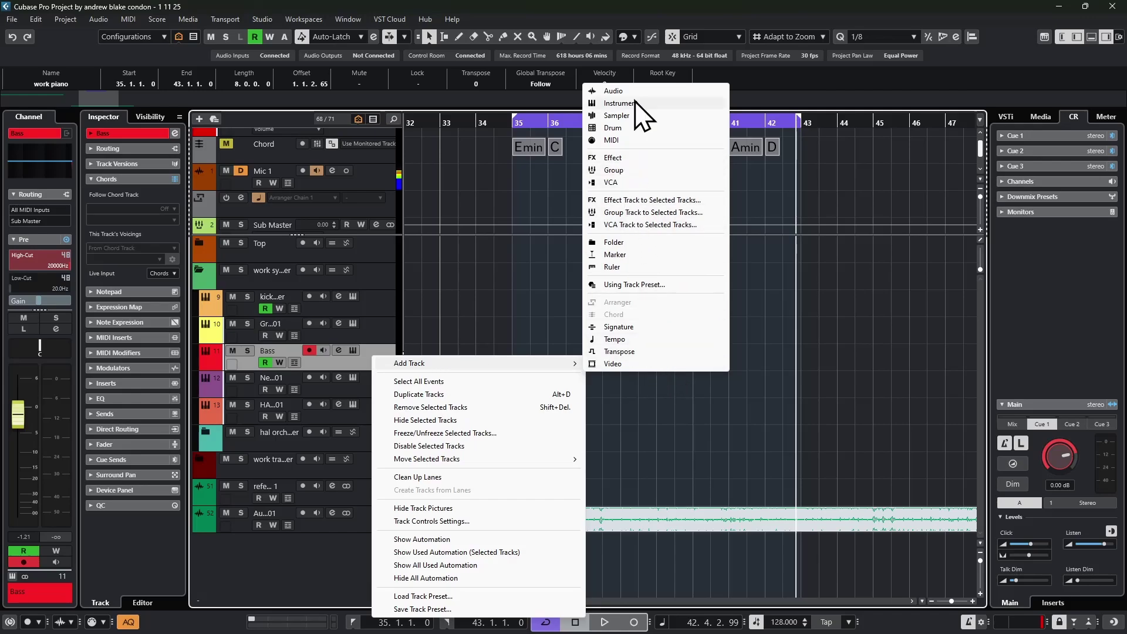
{"action": "left_click", "coordinate": [619, 103]}
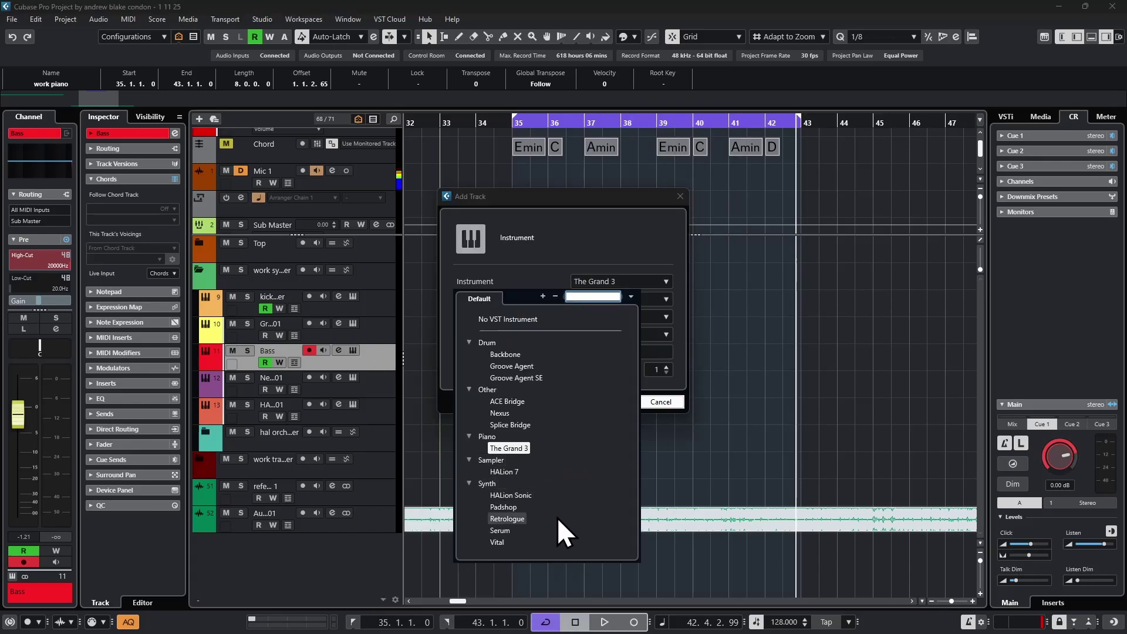
{"action": "left_click", "coordinate": [509, 509]}
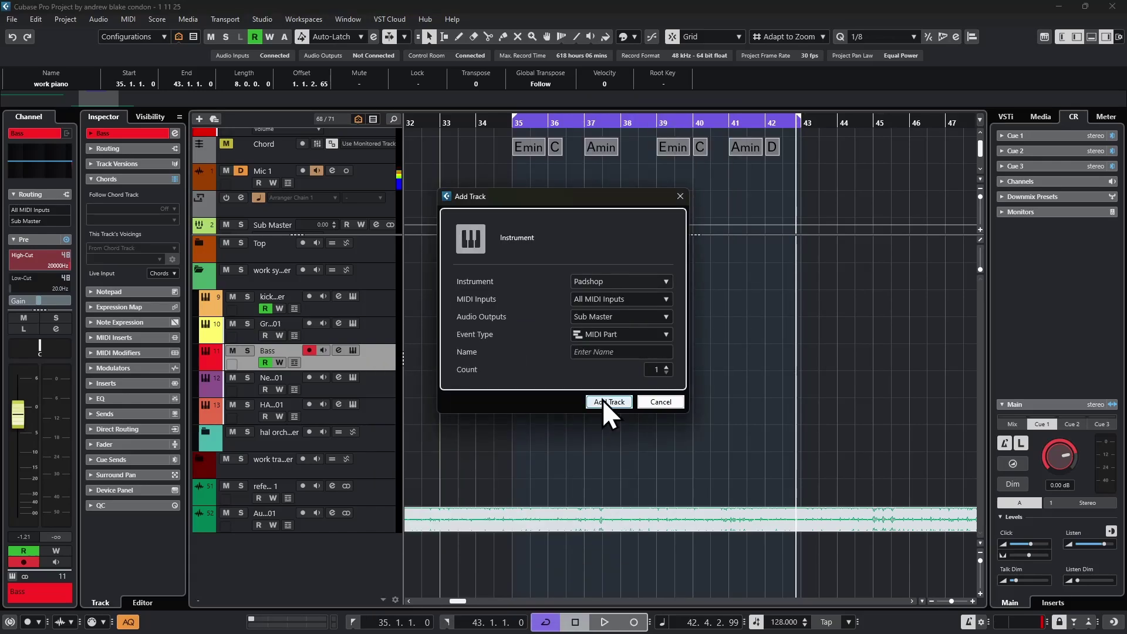
{"action": "left_click", "coordinate": [608, 402]}
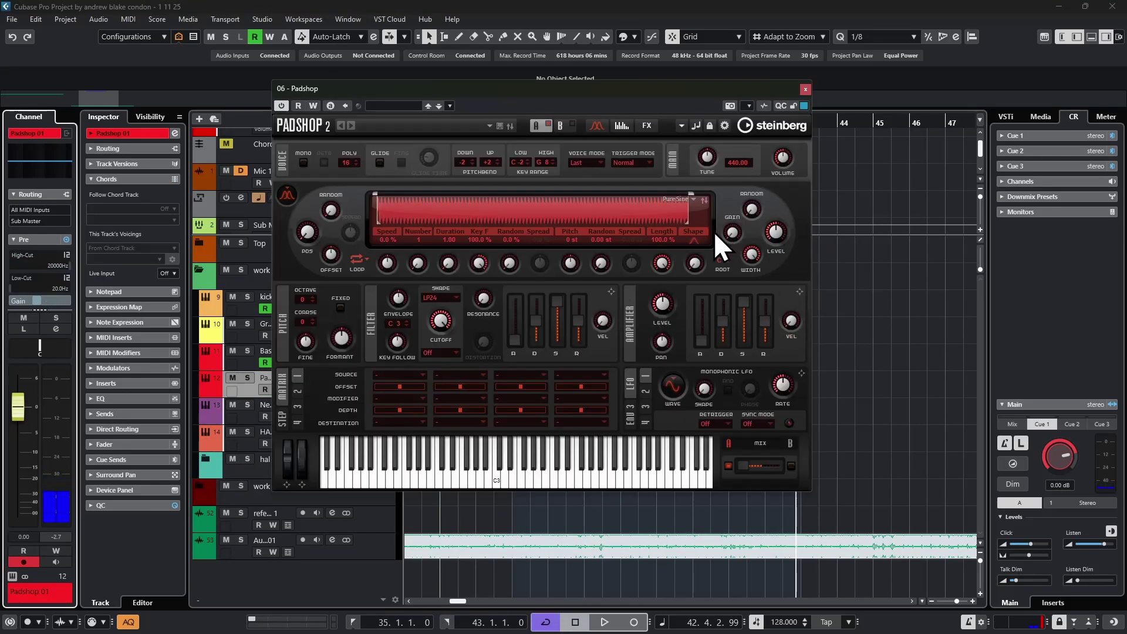
Step: Close the Padshop window and create a Padshop 01 part spanning bars 35–43
{"action": "left_click_drag", "start_coordinate": [538, 93], "coordinate": [609, 142]}
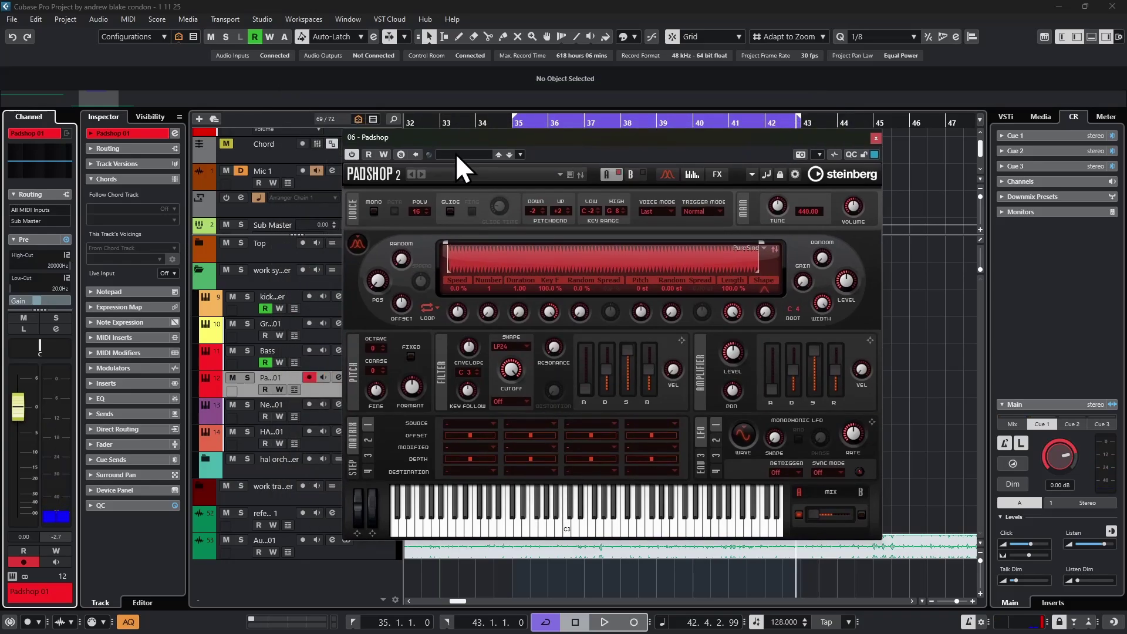
{"action": "key", "text": "ctrl+w"}
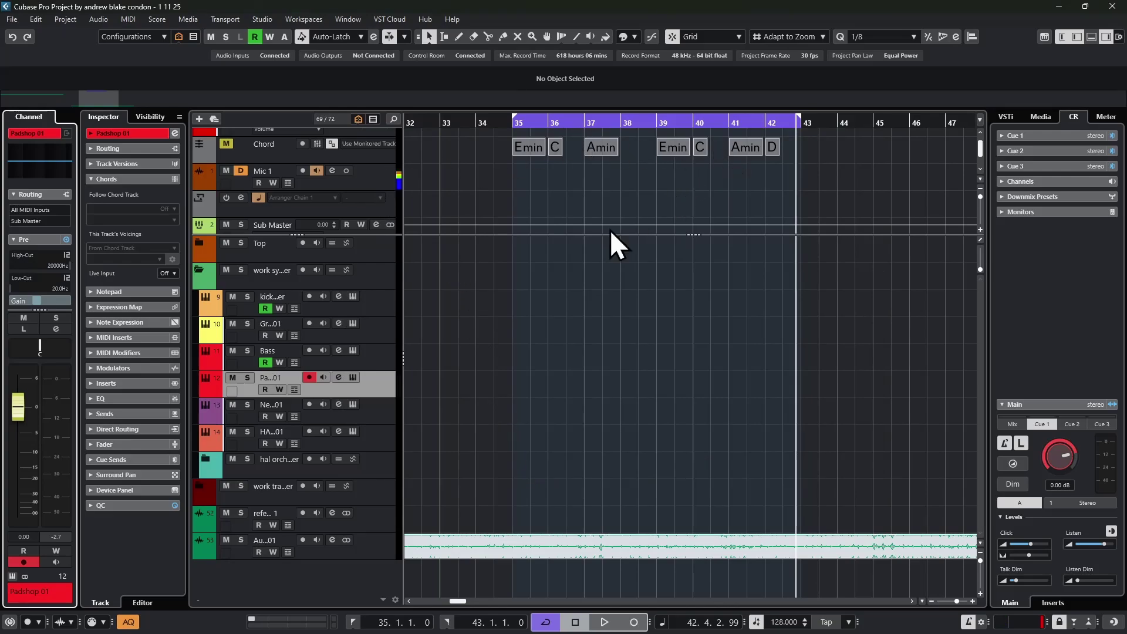
{"action": "key", "text": "ctrl+z"}
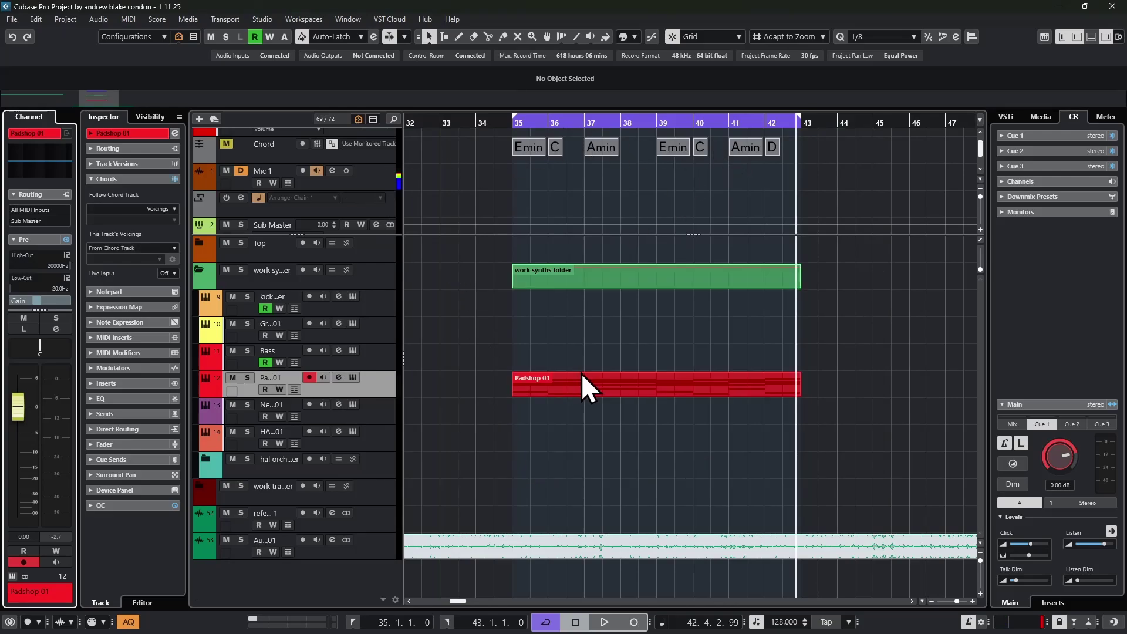
{"action": "key", "text": "ctrl+z"}
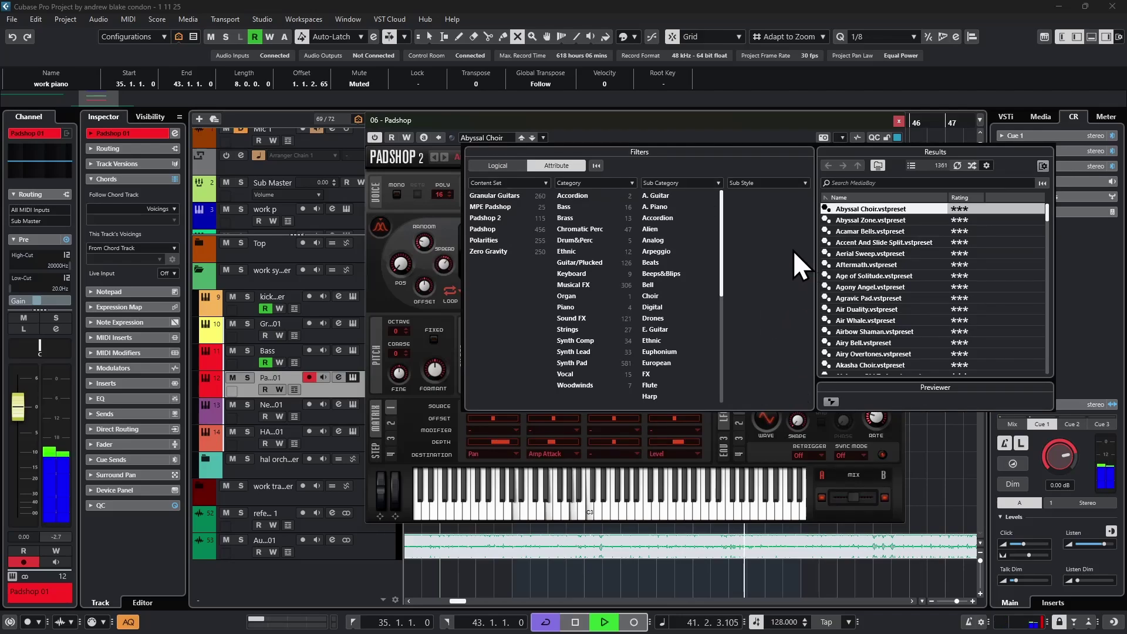
Step: Audition the Acamar Bells, Aerial Sweep and Aftermath presets, then keep Airy Bell after a playback check
{"action": "left_click", "coordinate": [856, 222]}
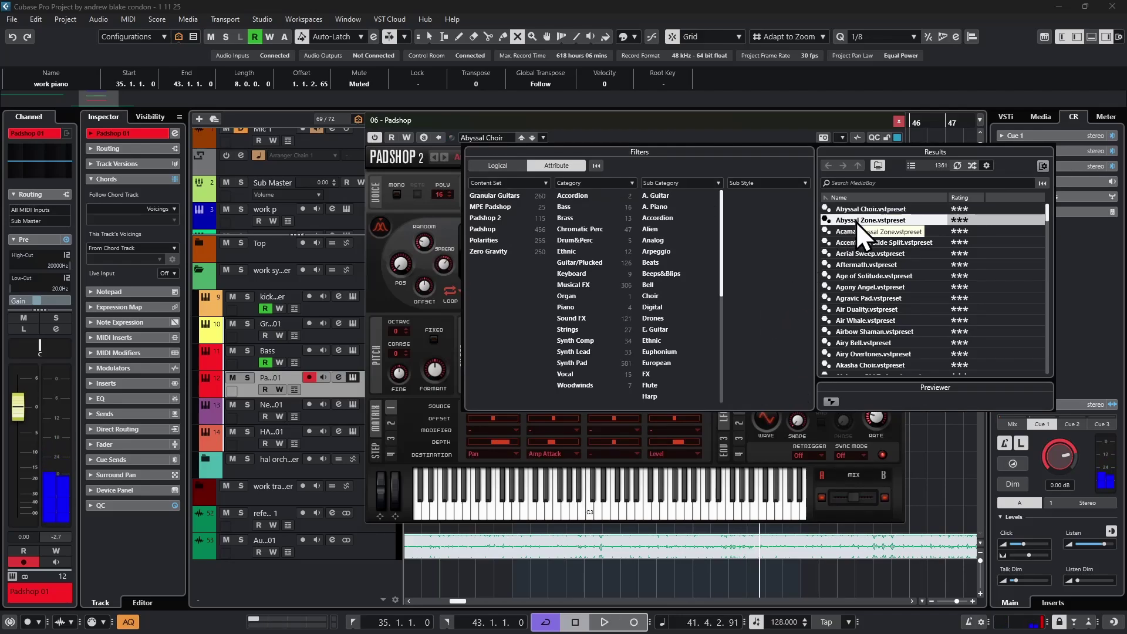
{"action": "left_click", "coordinate": [871, 230]}
{"action": "key", "text": "Down"}
{"action": "key", "text": "Down"}
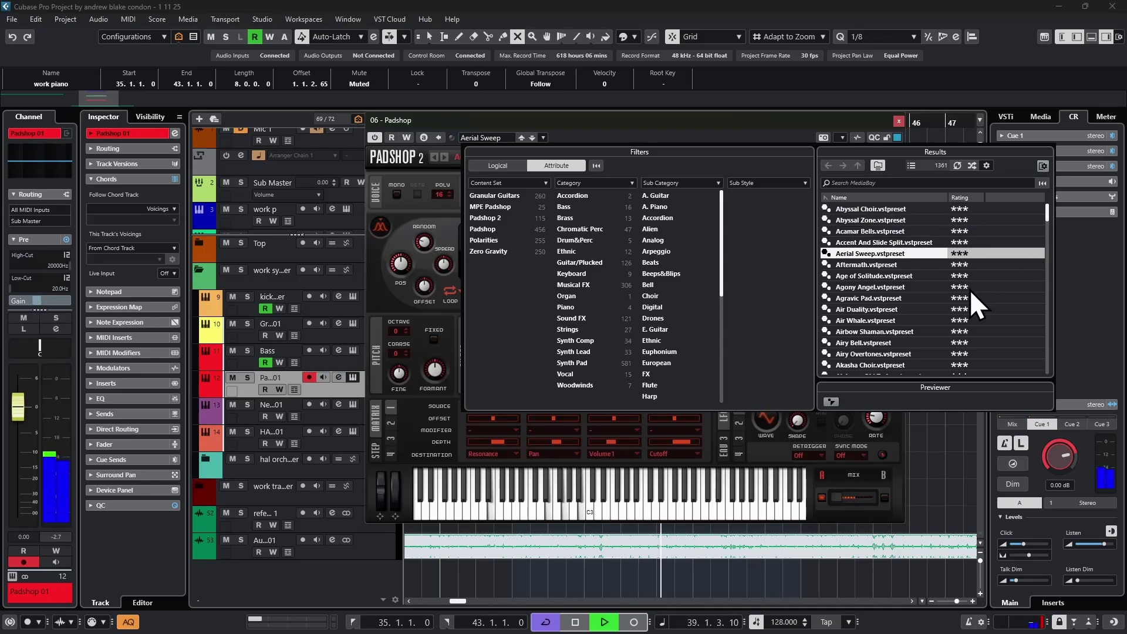
{"action": "left_click", "coordinate": [854, 267]}
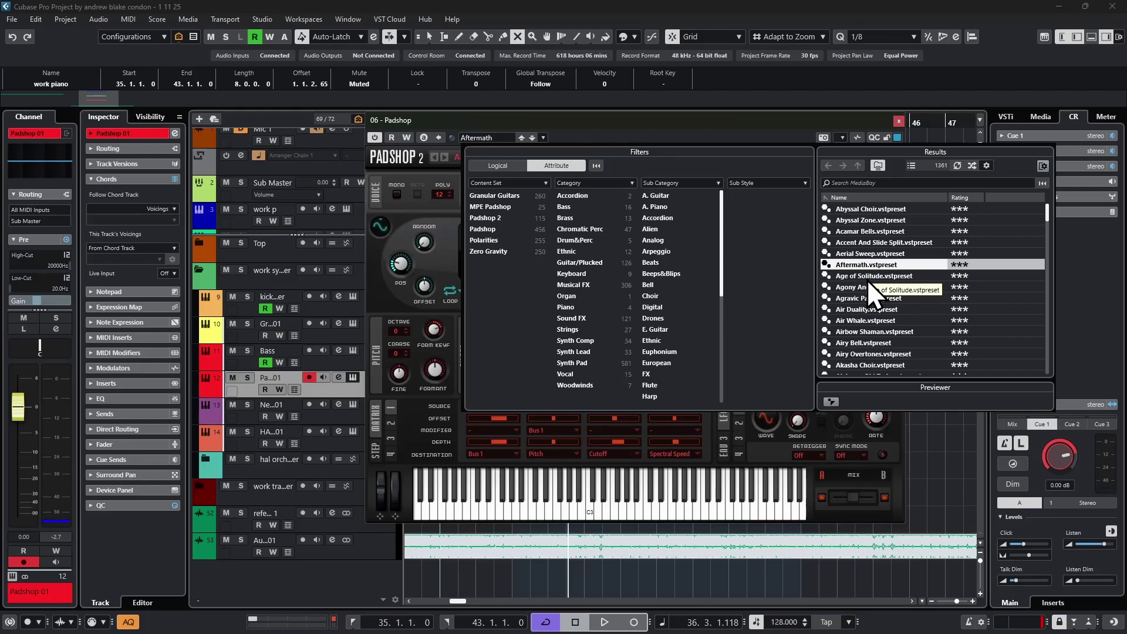
{"action": "left_click", "coordinate": [854, 342]}
{"action": "key", "text": "space"}
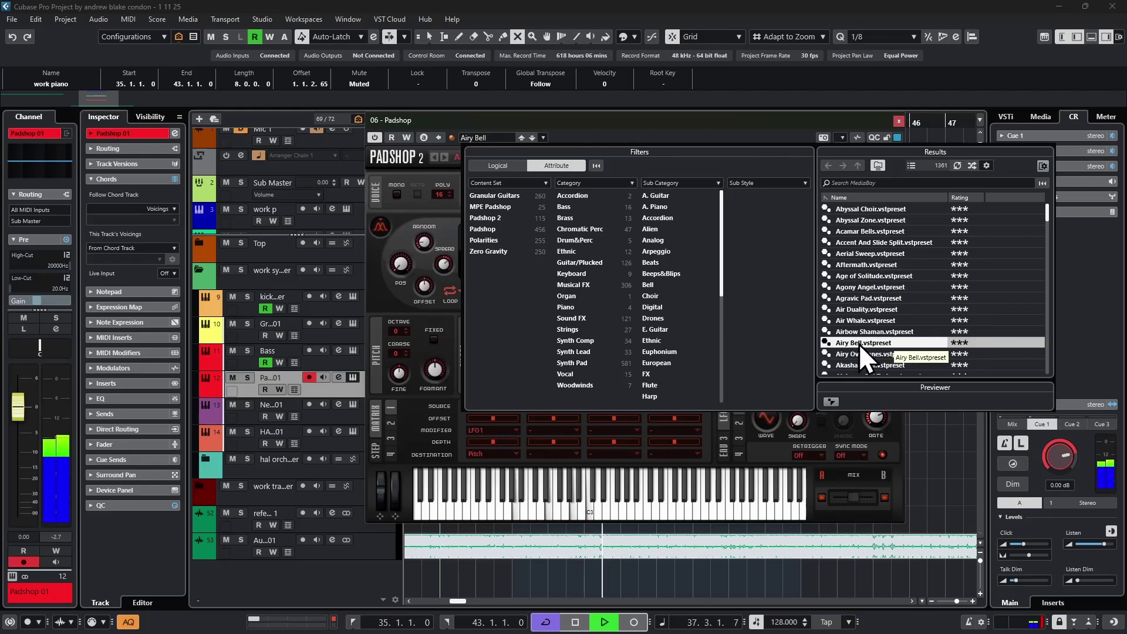
{"action": "key", "text": "space"}
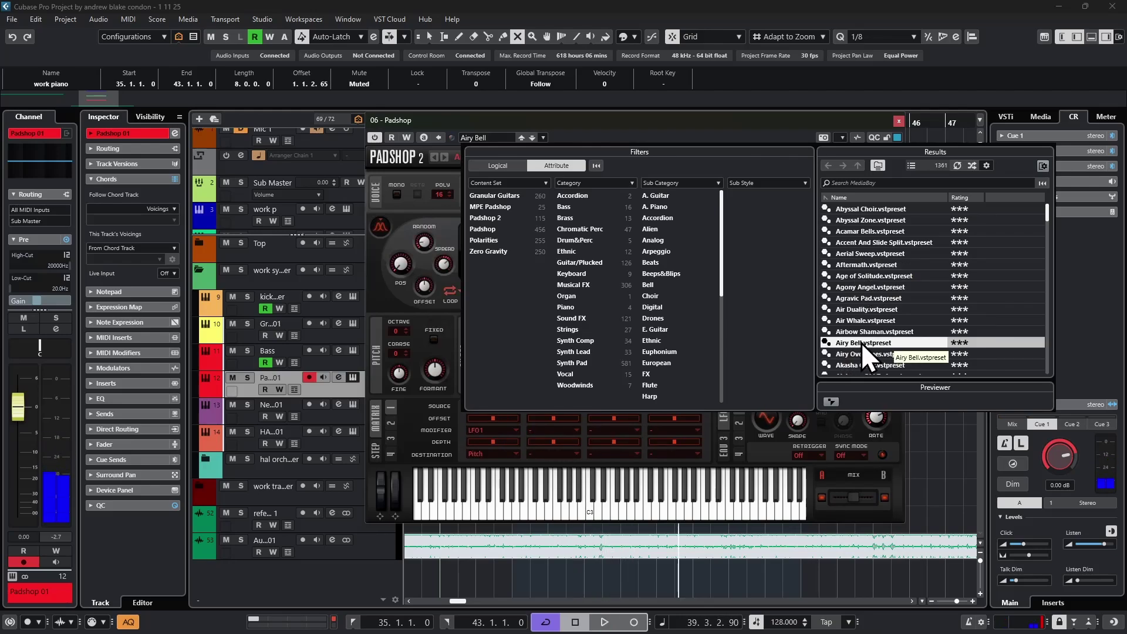
{"action": "key", "text": "Escape"}
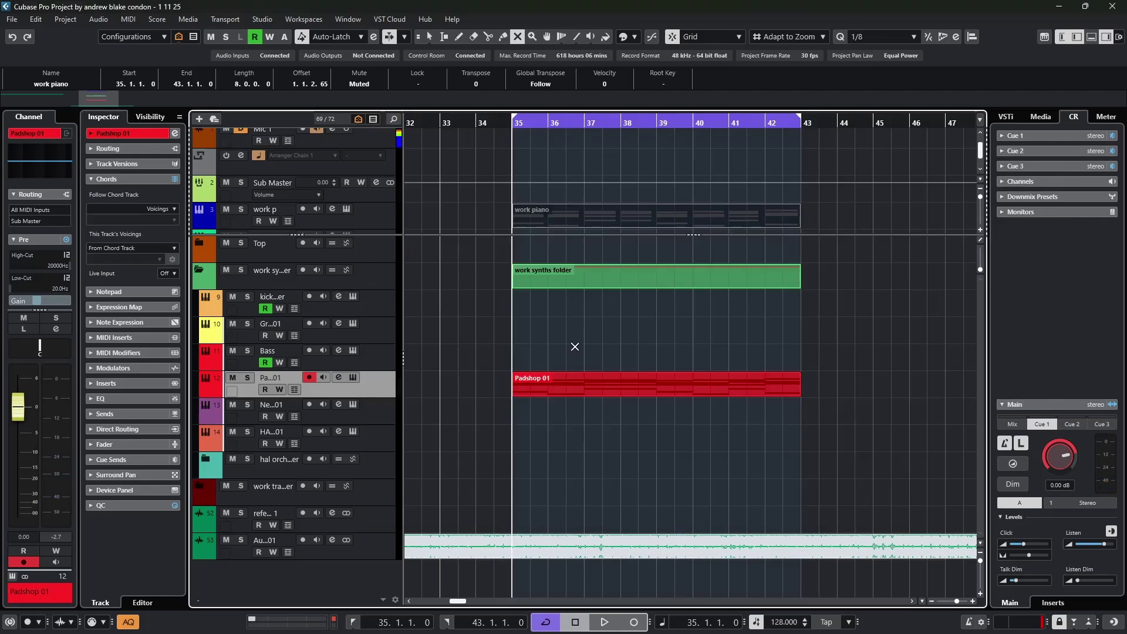
Step: Play the arrangement from bar 35 and select the HALion Sonic track
{"action": "key", "text": "space"}
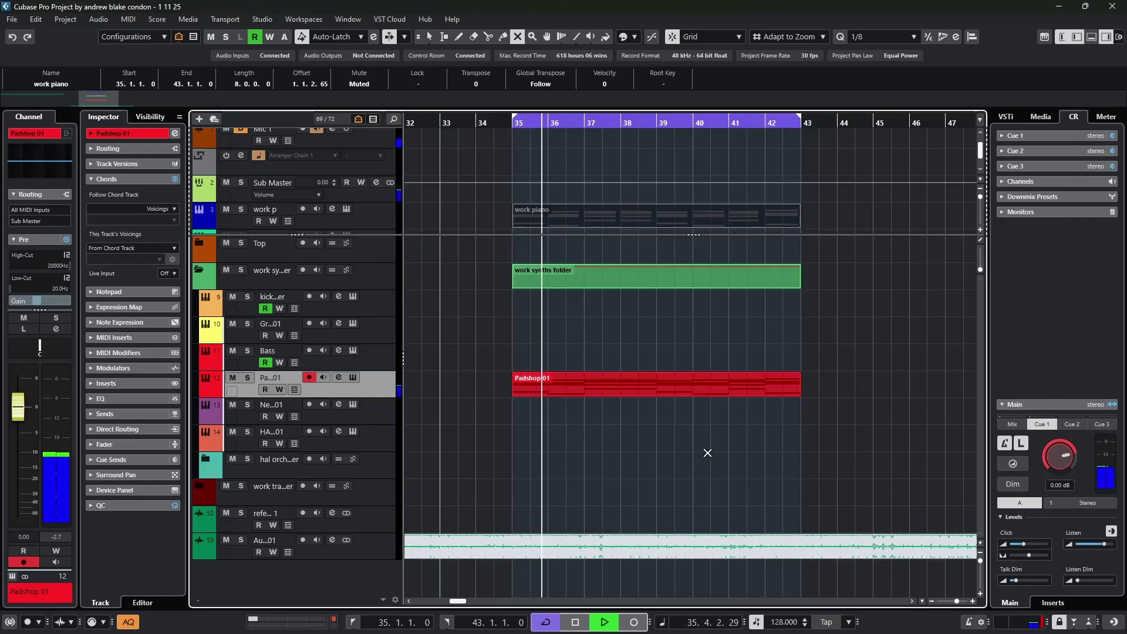
{"action": "key", "text": "Up"}
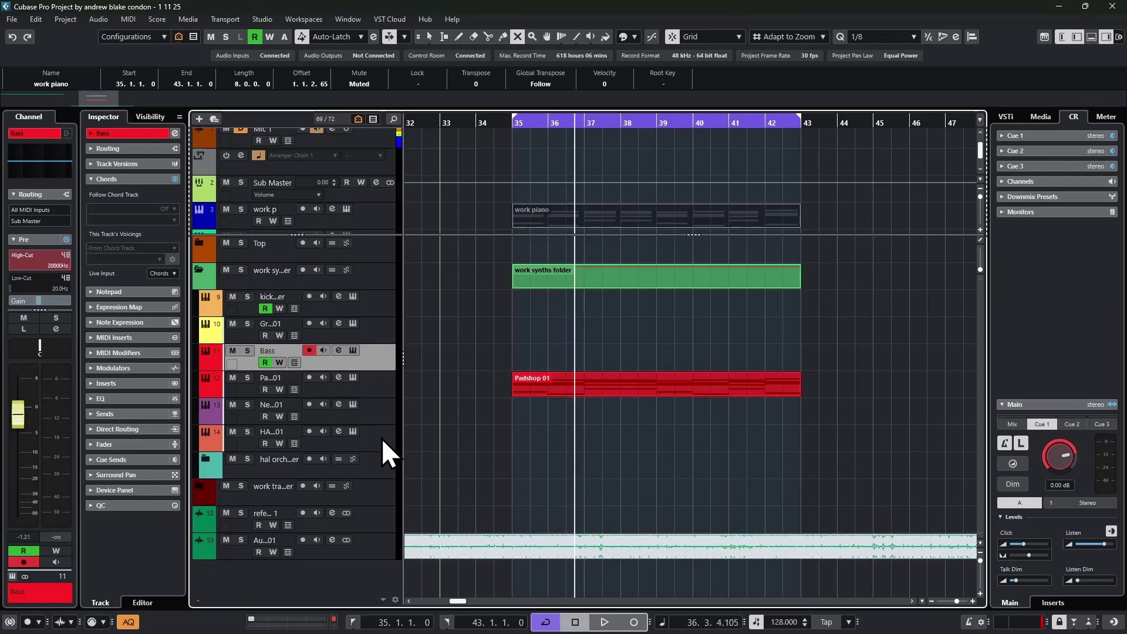
{"action": "left_click", "coordinate": [381, 437]}
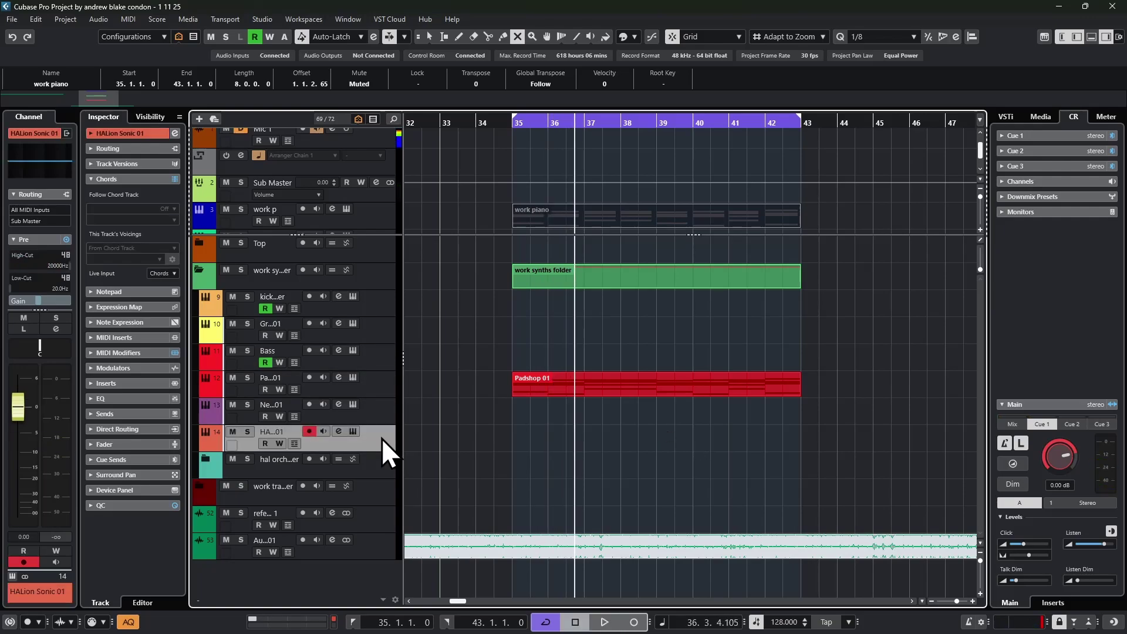
{"action": "right_click", "coordinate": [382, 438]}
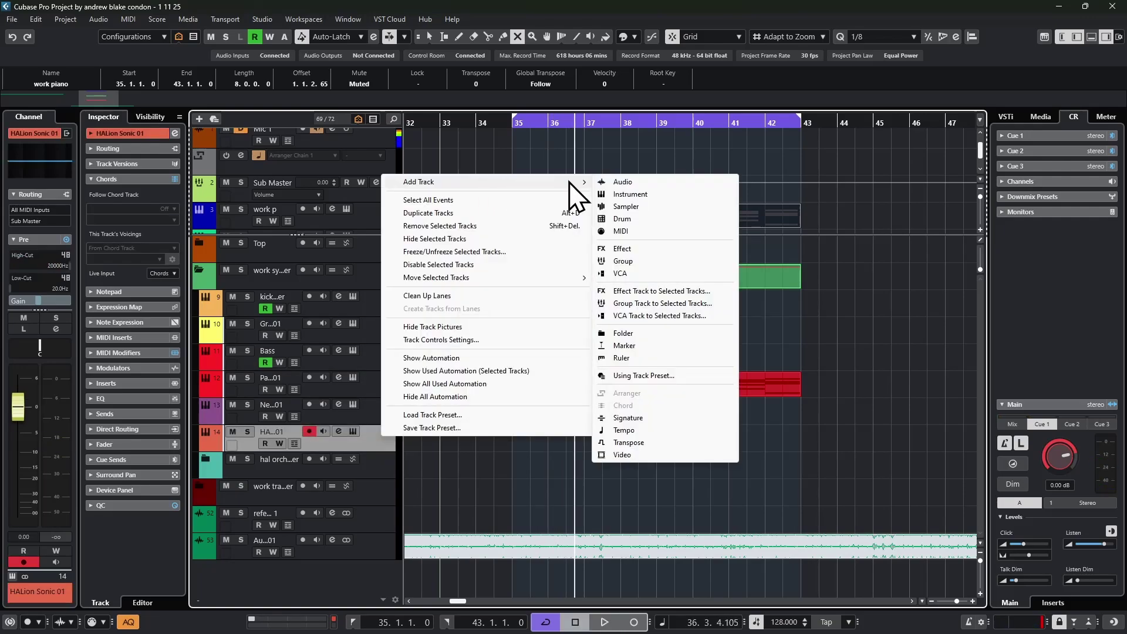
{"action": "left_click", "coordinate": [375, 439]}
{"action": "scroll", "coordinate": [505, 186], "scroll_direction": "up", "scroll_amount": 3}
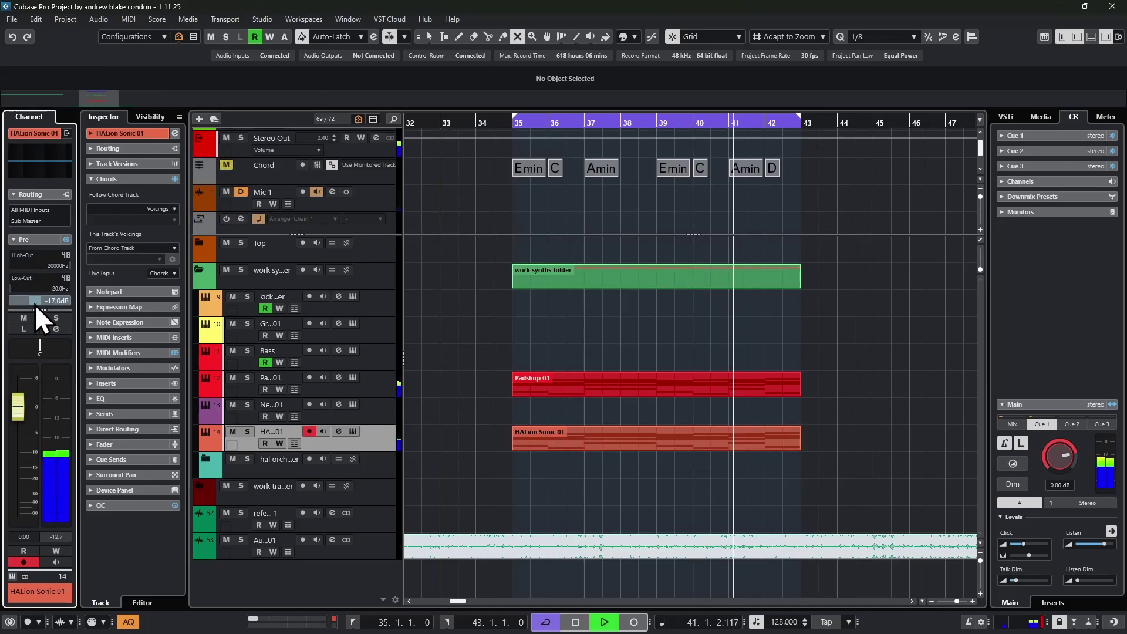
{"action": "key", "text": "space"}
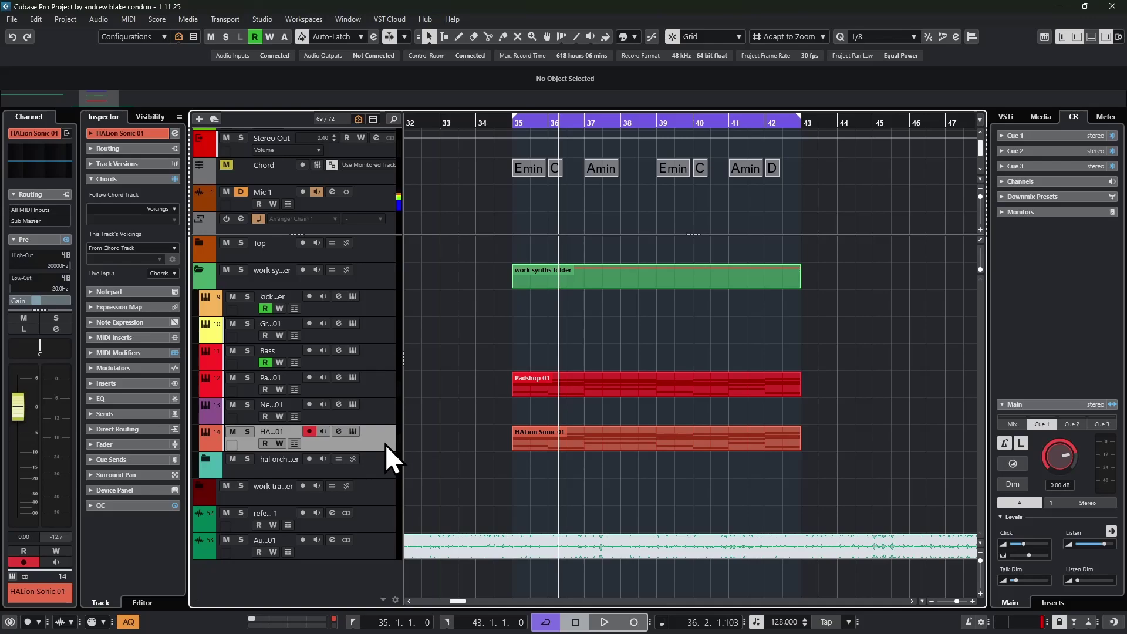
Step: Split the HALion Sonic 01 part's notes onto four new tracks with the Logical Editor
{"action": "left_click", "coordinate": [611, 436]}
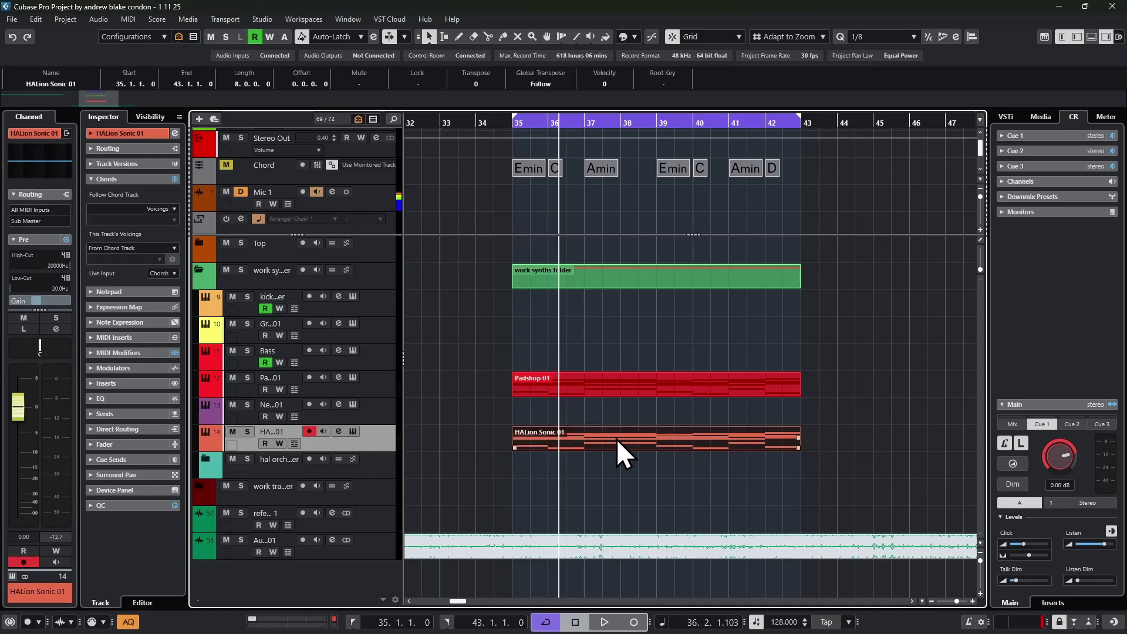
{"action": "key", "text": "ctrl+l"}
{"action": "key", "text": "Return"}
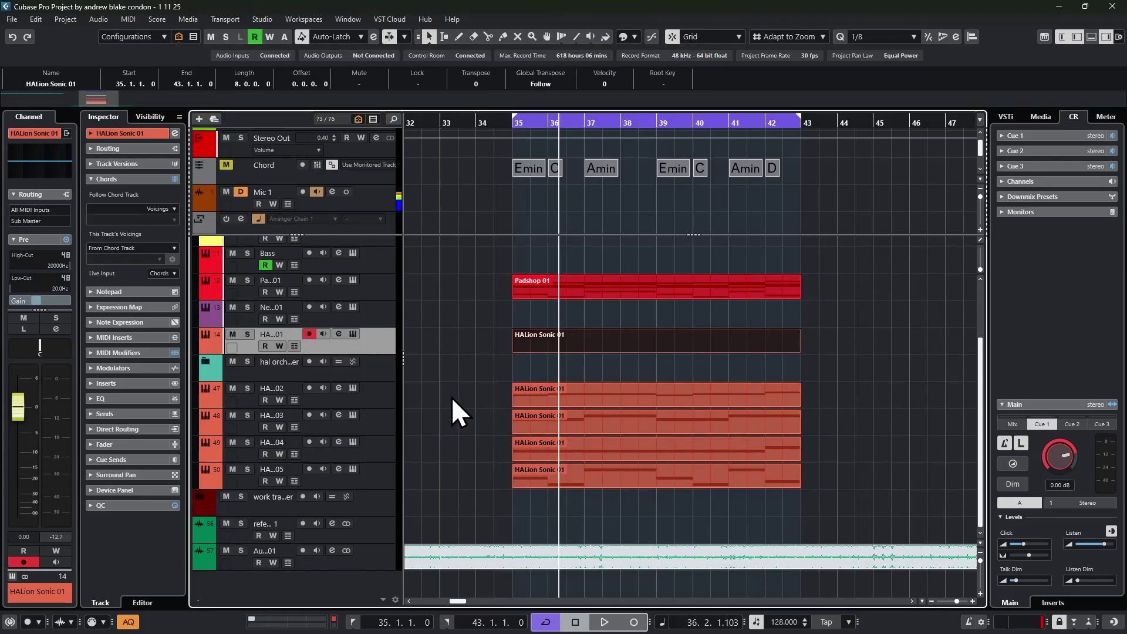
{"action": "left_click", "coordinate": [371, 477], "text": "shift"}
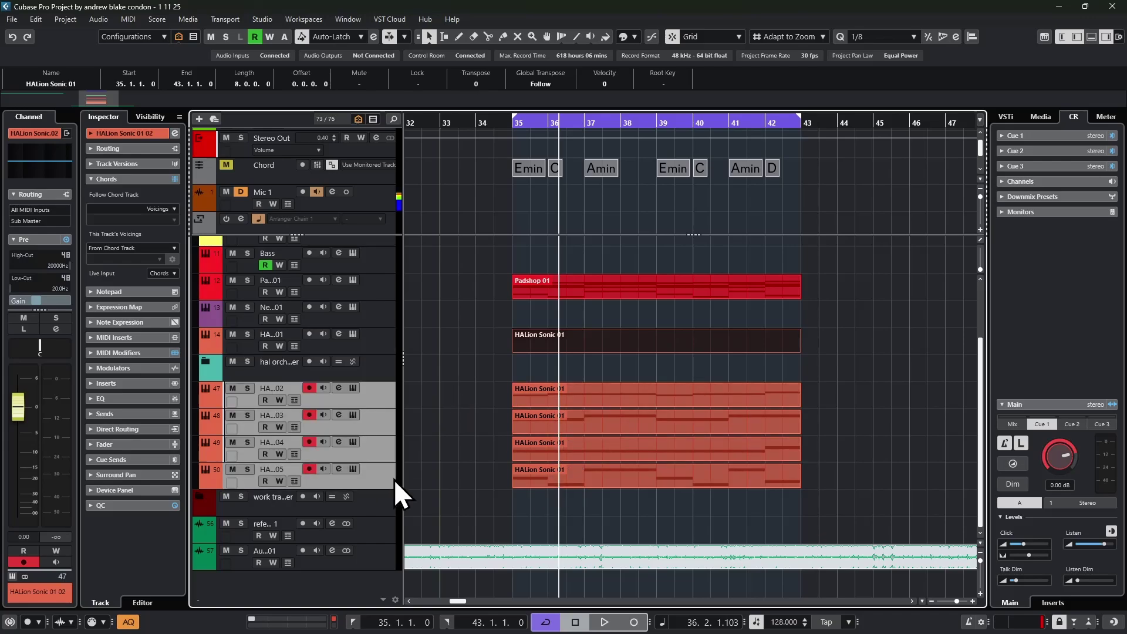
Step: Move the four new HALion tracks above the hal orch folder
{"action": "left_click_drag", "start_coordinate": [395, 479], "coordinate": [395, 439]}
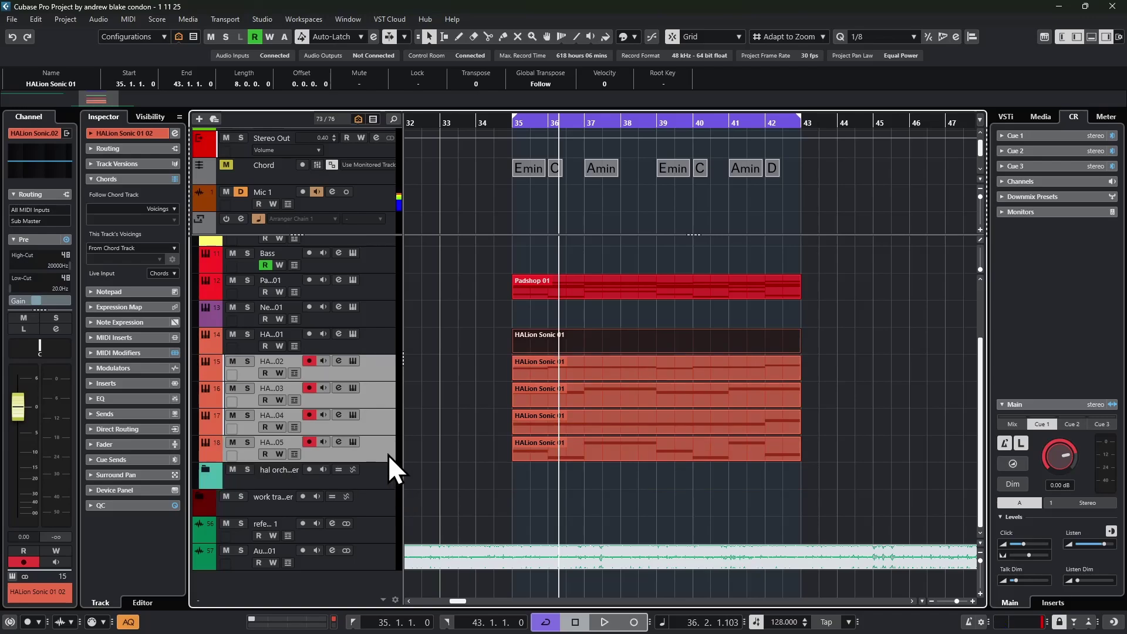
{"action": "key", "text": "Down"}
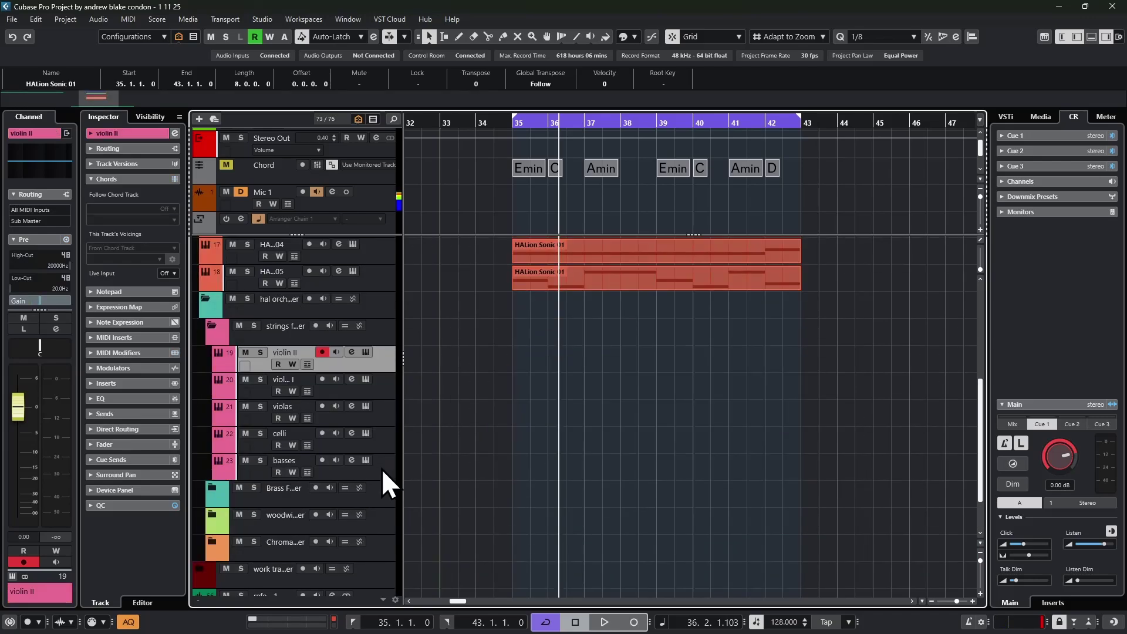
{"action": "scroll", "coordinate": [405, 440], "scroll_direction": "up", "scroll_amount": 1}
{"action": "scroll", "coordinate": [422, 434], "scroll_direction": "down", "scroll_amount": 1}
{"action": "scroll", "coordinate": [422, 434], "scroll_direction": "up", "scroll_amount": 1}
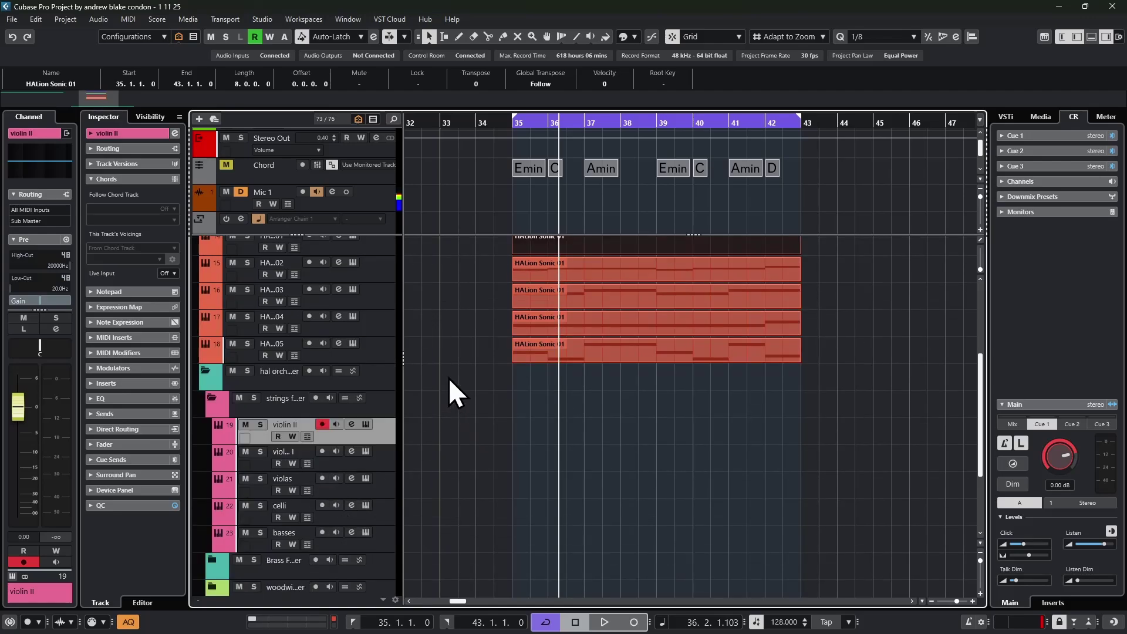
Step: Drag the four split parts onto violins I, violas, celli and basses
{"action": "left_click_drag", "start_coordinate": [494, 270], "coordinate": [567, 352]}
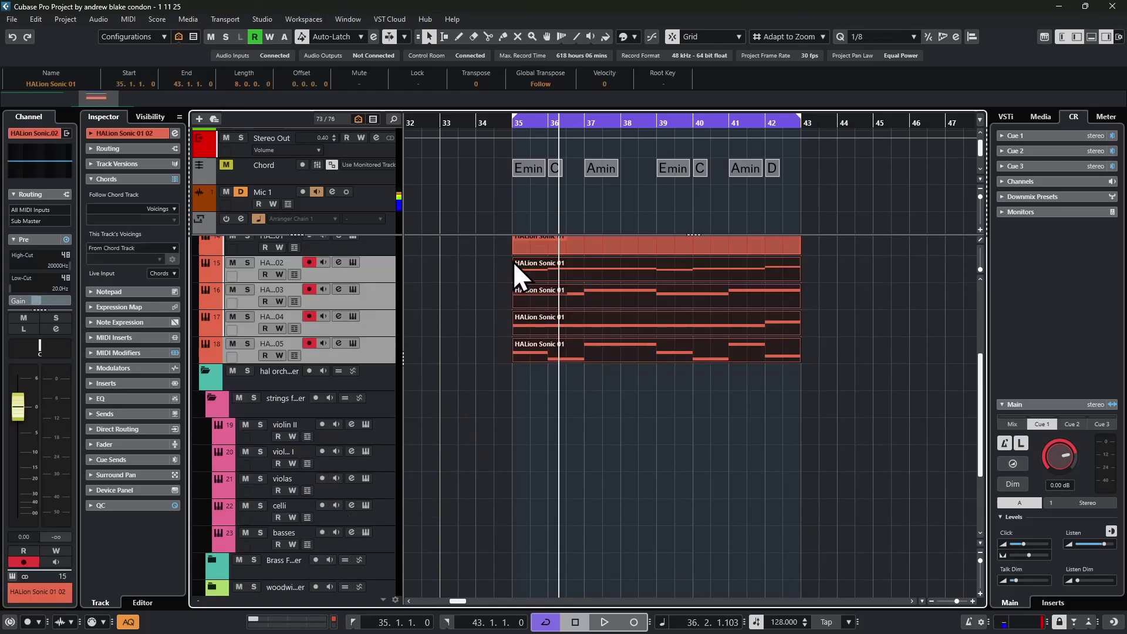
{"action": "left_click_drag", "start_coordinate": [525, 269], "coordinate": [491, 456]}
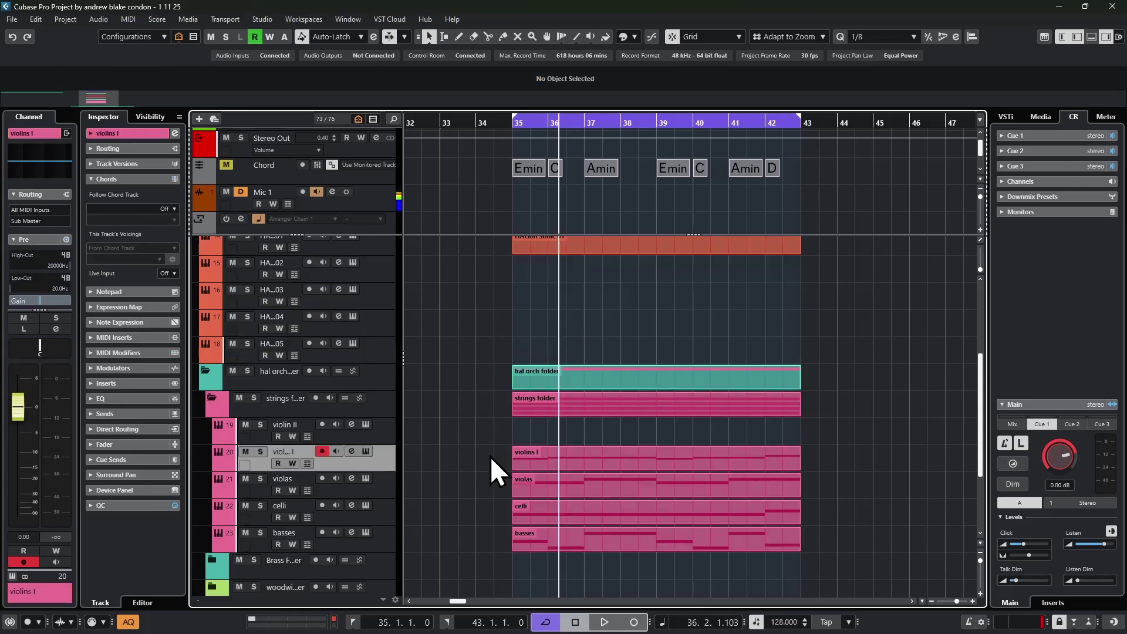
{"action": "scroll", "coordinate": [386, 362], "scroll_direction": "down", "scroll_amount": 3}
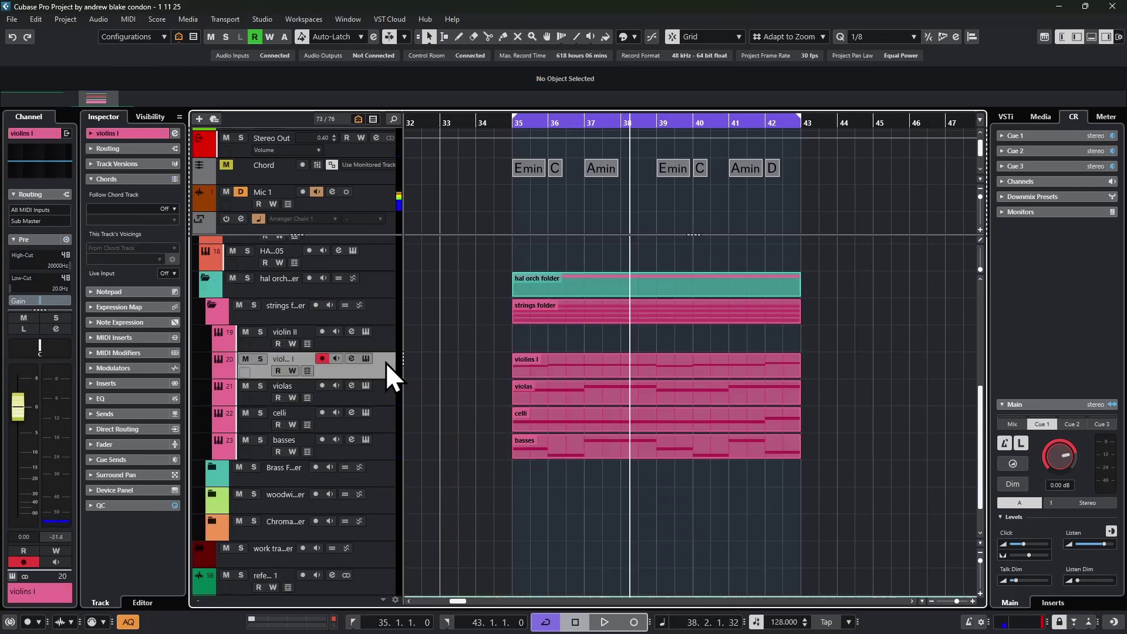
Step: Open the Key Editor and enlarge its controller lane, set to Modulation CC 1, with the Draw tool
{"action": "key", "text": "ctrl+e"}
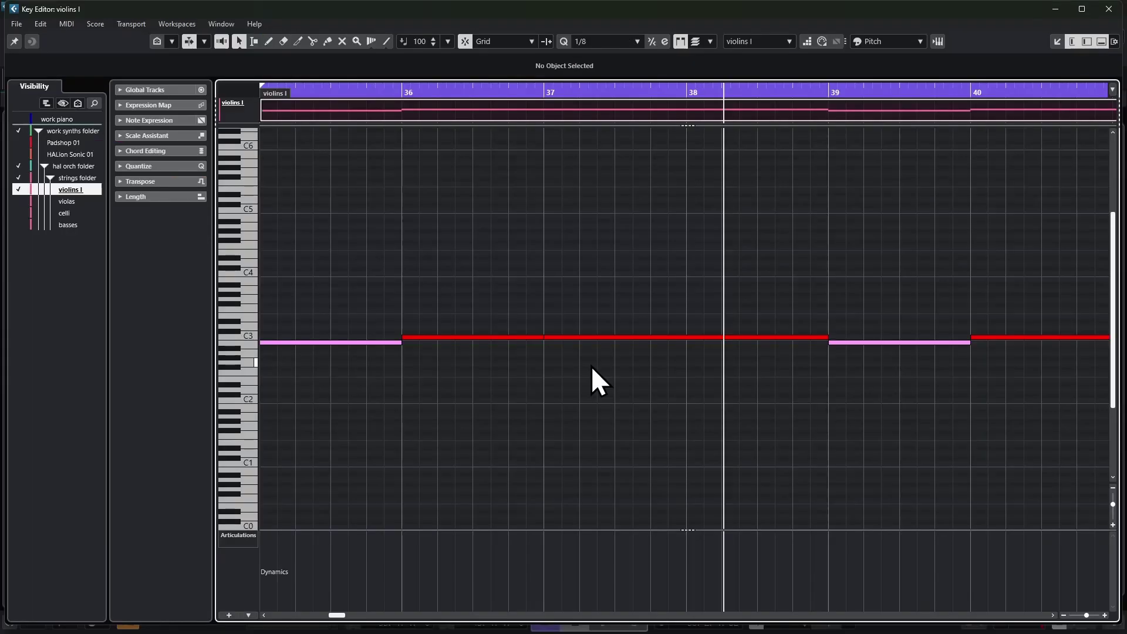
{"action": "scroll", "coordinate": [628, 399], "scroll_direction": "down", "scroll_amount": 2, "text": "ctrl"}
{"action": "scroll", "coordinate": [628, 405], "scroll_direction": "down", "scroll_amount": 3}
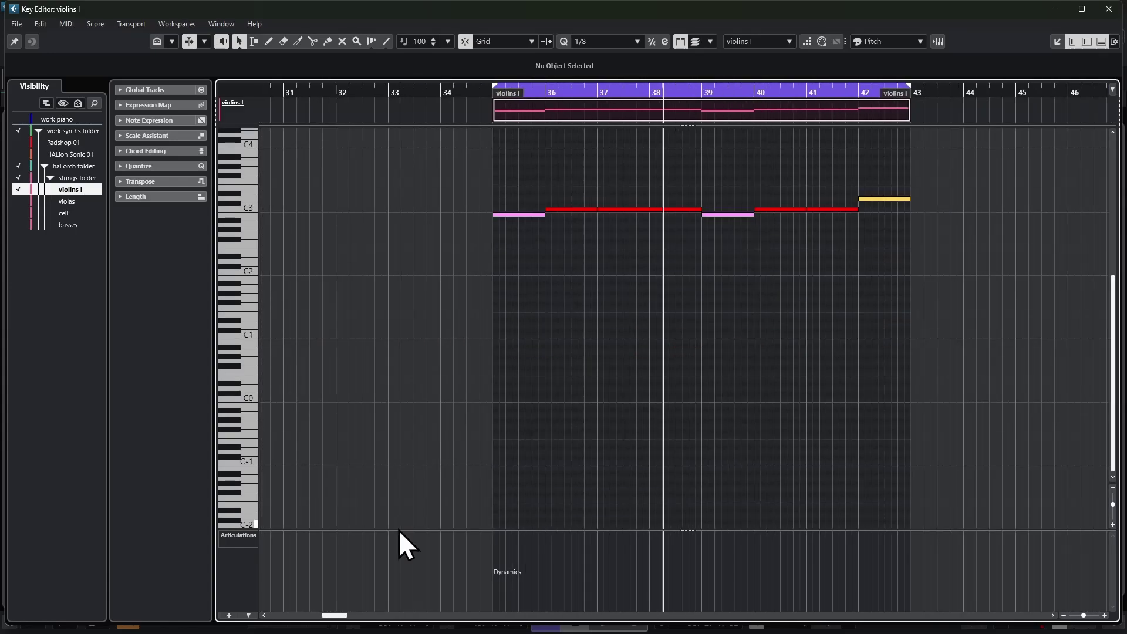
{"action": "left_click_drag", "start_coordinate": [401, 530], "coordinate": [264, 365]}
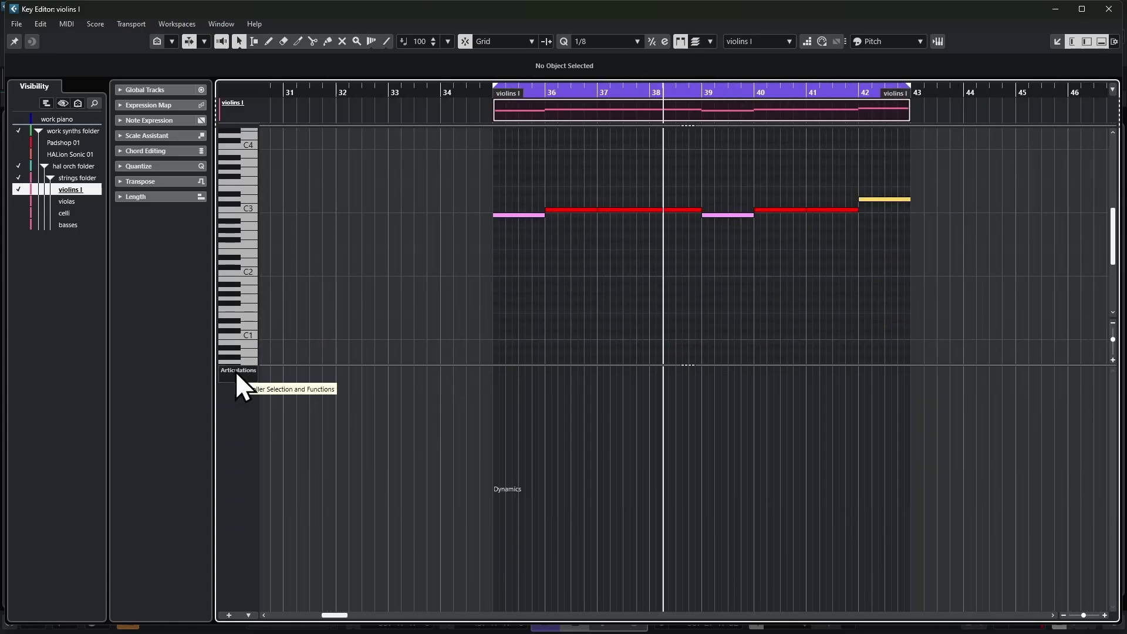
{"action": "left_click", "coordinate": [235, 371]}
{"action": "left_click", "coordinate": [301, 166]}
{"action": "right_click", "coordinate": [512, 428]}
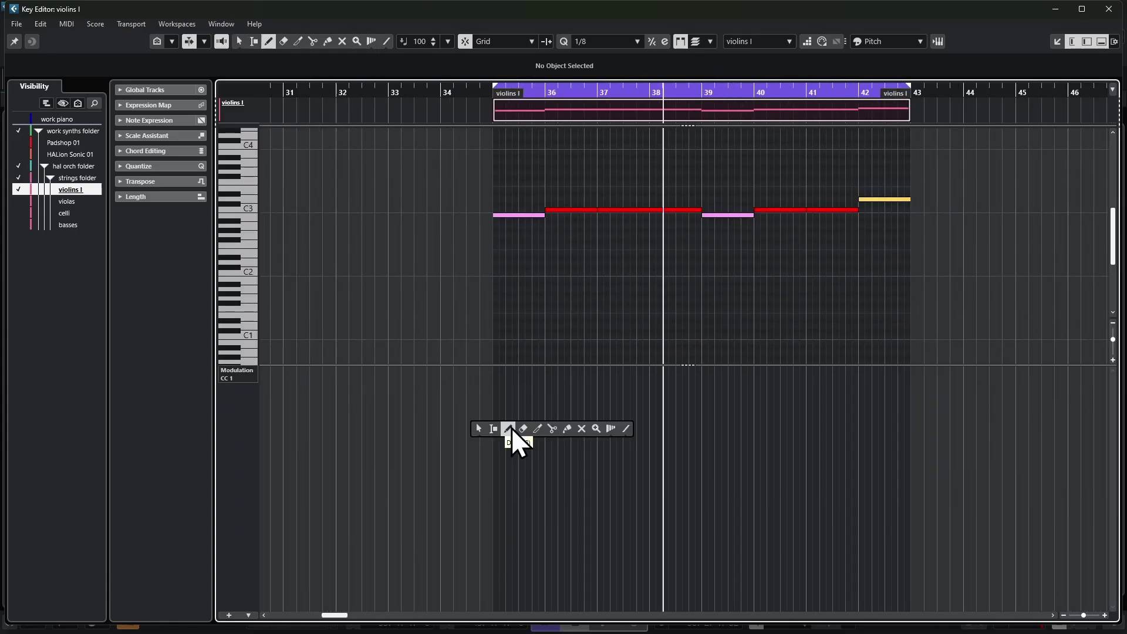
{"action": "left_click", "coordinate": [506, 429]}
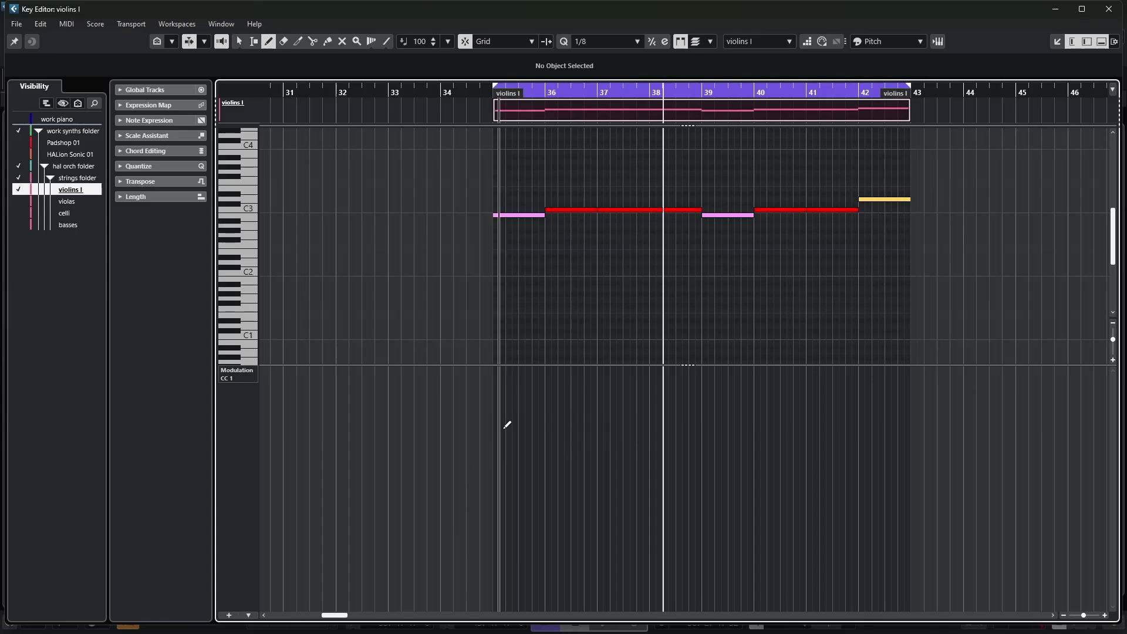
Step: Move to the basses part, draw a flowing modulation curve from bar 35 to about 42, and close the editor
{"action": "key", "text": "Down"}
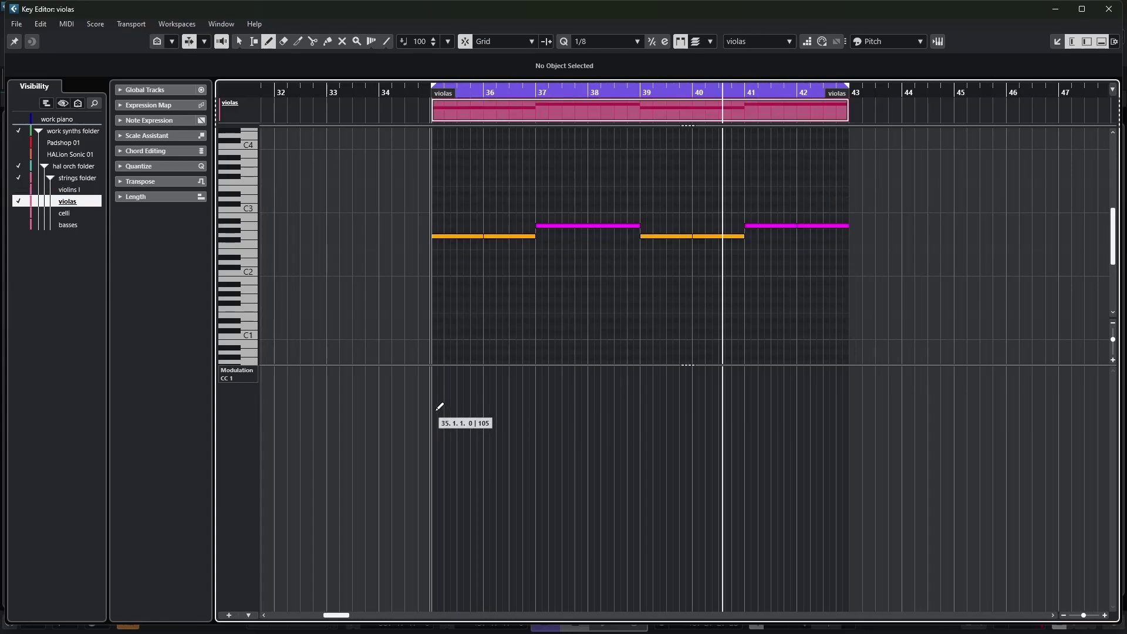
{"action": "key", "text": "Down"}
{"action": "key", "text": "Down"}
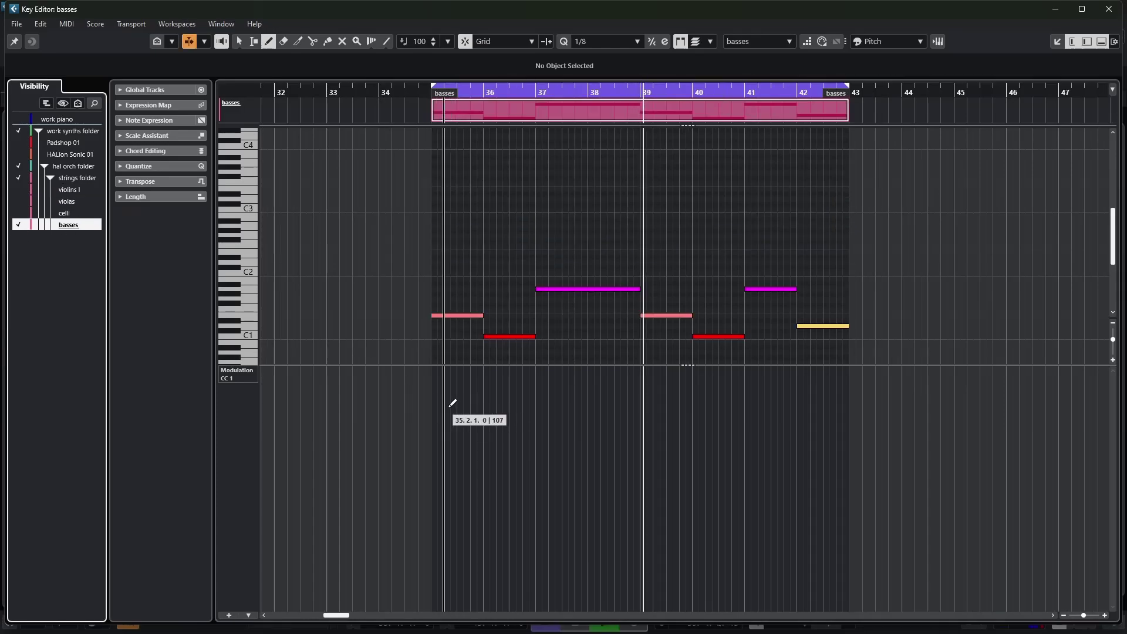
{"action": "mouse_move", "coordinate": [434, 401]}
{"action": "left_mouse_down"}
{"action": "mouse_move", "coordinate": [564, 389]}
{"action": "mouse_move", "coordinate": [725, 403]}
{"action": "mouse_move", "coordinate": [800, 395]}
{"action": "mouse_move", "coordinate": [791, 395]}
{"action": "left_mouse_up"}
{"action": "key", "text": "Return"}
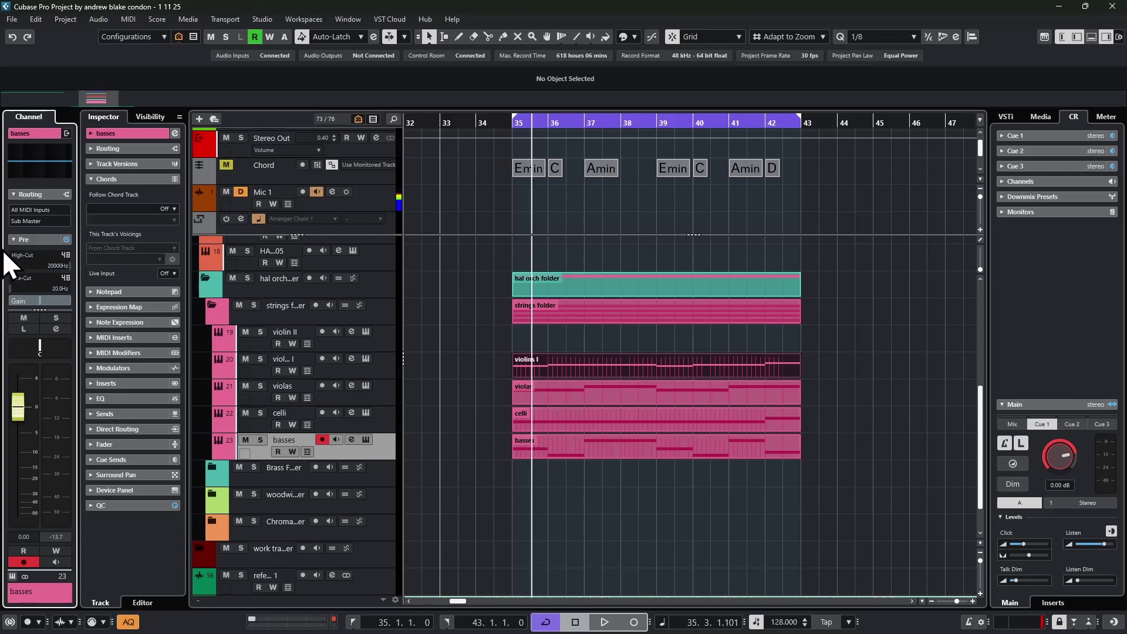
{"action": "key", "text": "Up"}
{"action": "key", "text": "Up"}
{"action": "key", "text": "Up"}
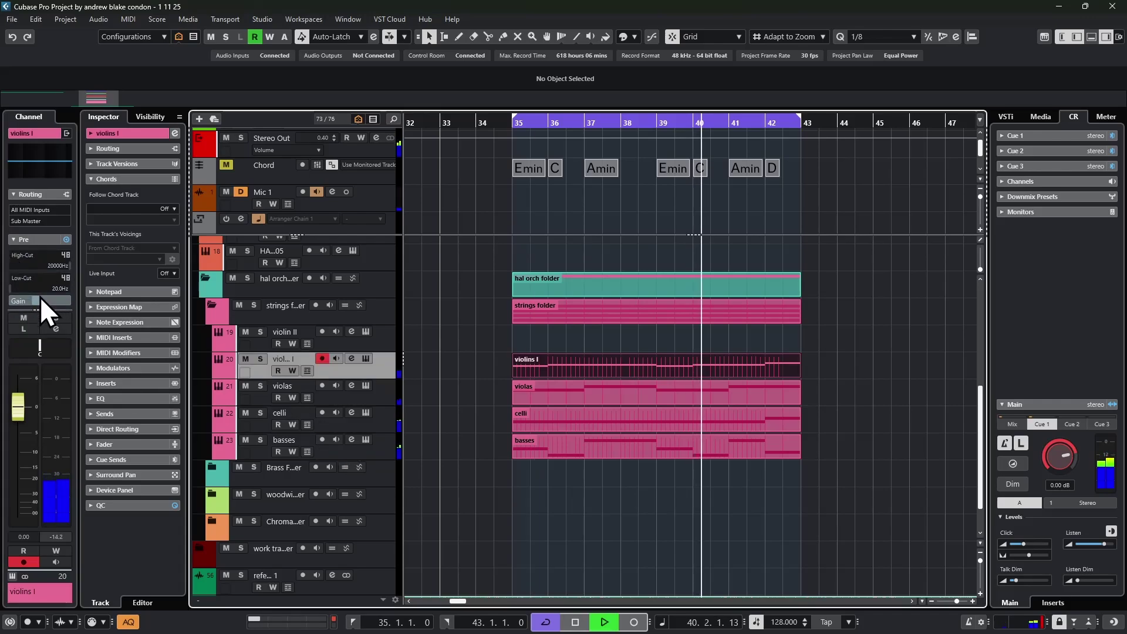
{"action": "key", "text": "space"}
{"action": "key", "text": "space"}
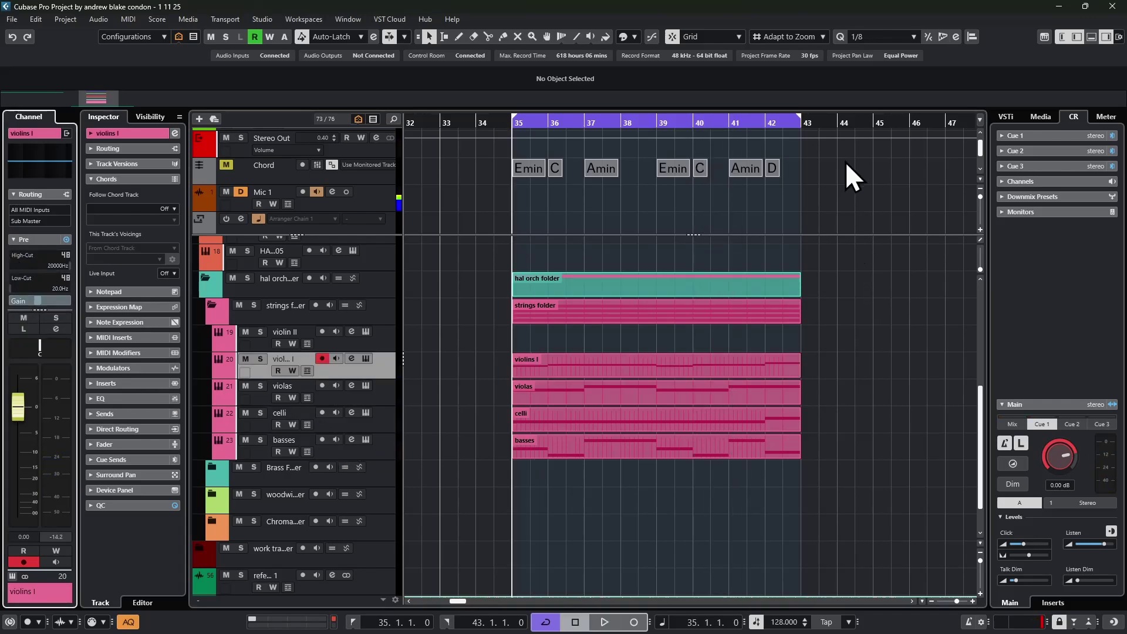
{"action": "scroll", "coordinate": [868, 306], "scroll_direction": "up", "scroll_amount": 7}
{"action": "scroll", "coordinate": [871, 306], "scroll_direction": "down", "scroll_amount": 2}
{"action": "key", "text": "space"}
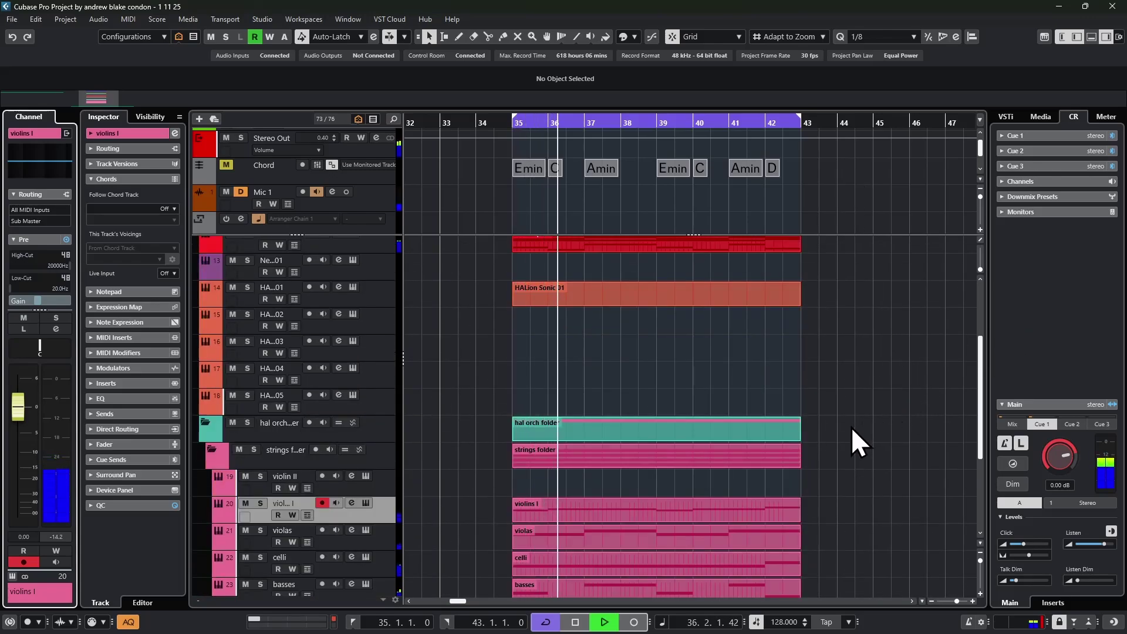
{"action": "key", "text": "space"}
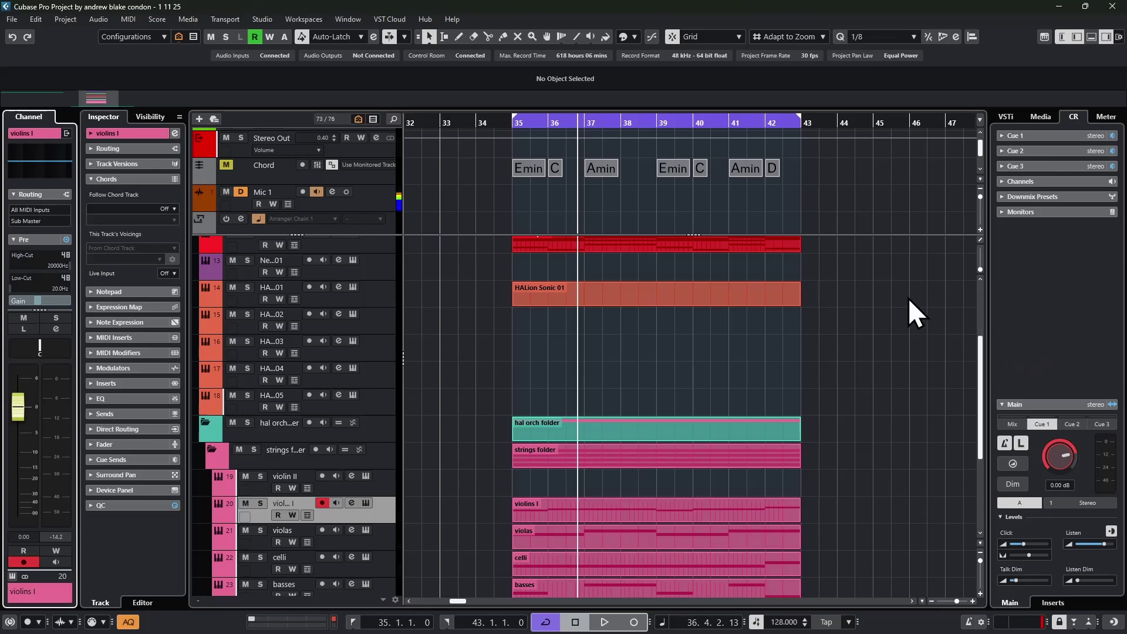
Step: Add a Drum track, Drum Machine 01, from the Brass folder's context menu
{"action": "scroll", "coordinate": [426, 442], "scroll_direction": "down", "scroll_amount": 5}
{"action": "right_click", "coordinate": [383, 423]}
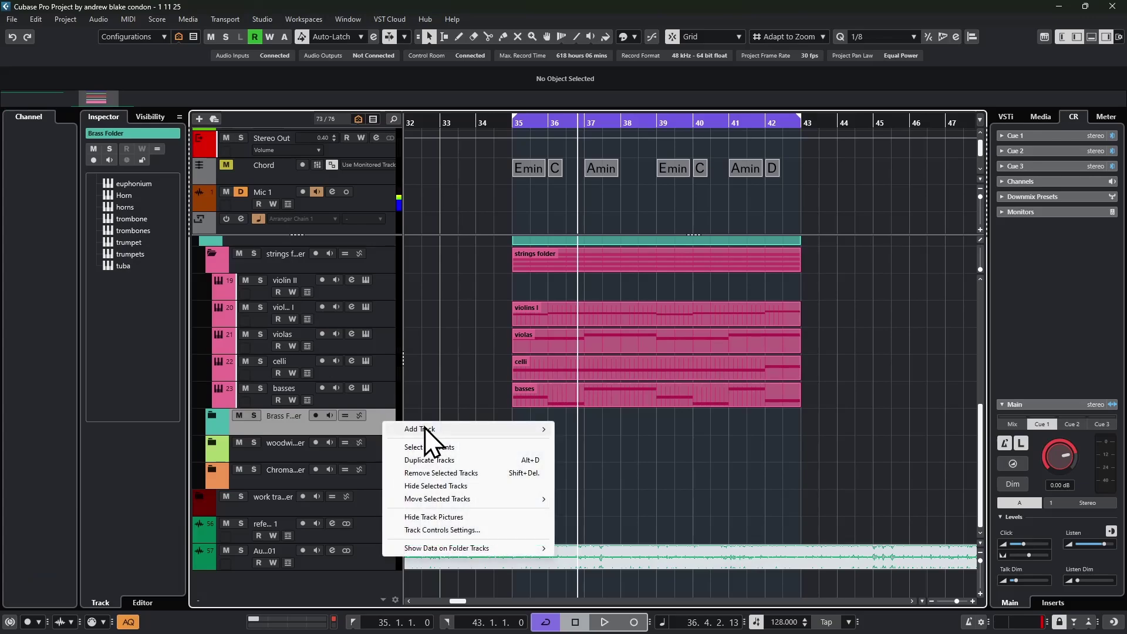
{"action": "mouse_move", "coordinate": [423, 430]}
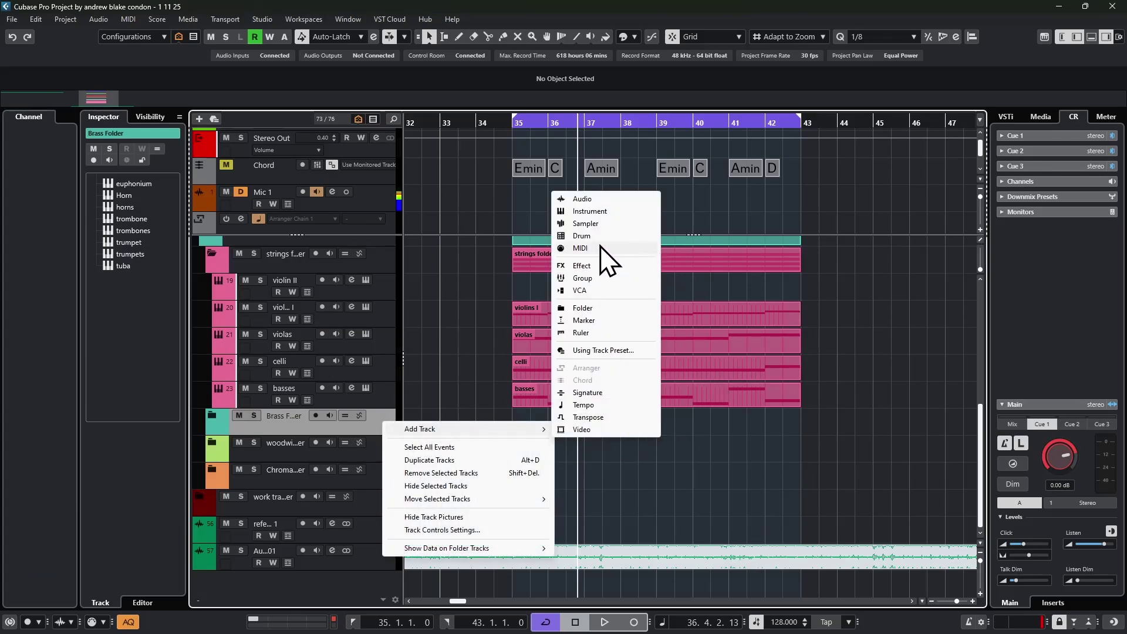
{"action": "left_click", "coordinate": [583, 237]}
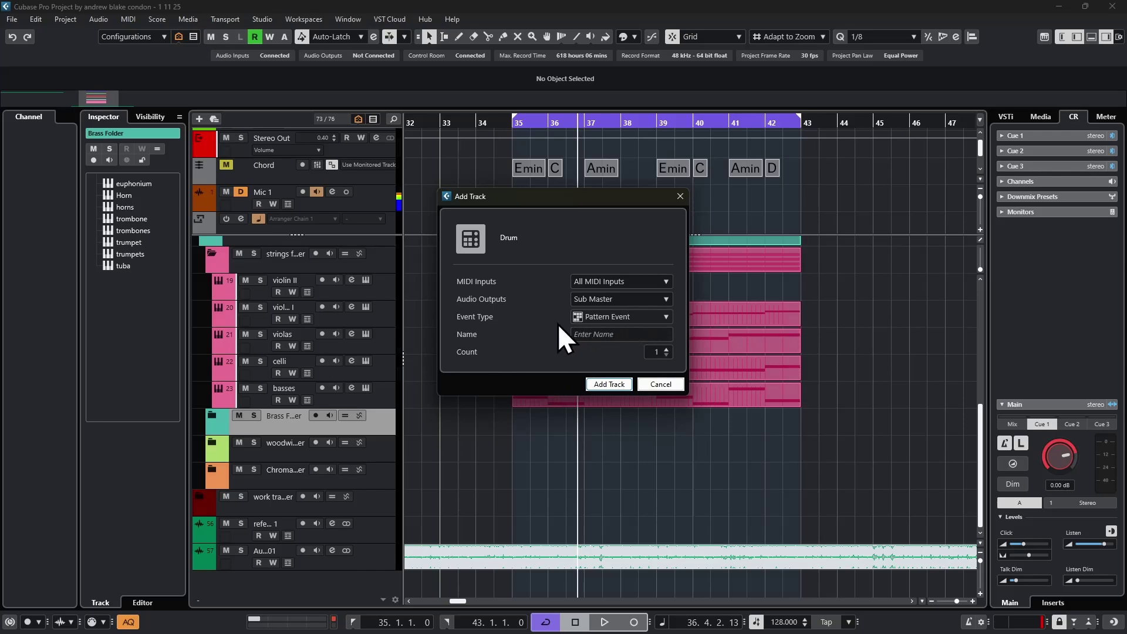
{"action": "left_click", "coordinate": [600, 383]}
Step: Load the Summer drum kit preset and raise the pattern's Number of Steps to 128
{"action": "left_click", "coordinate": [285, 391]}
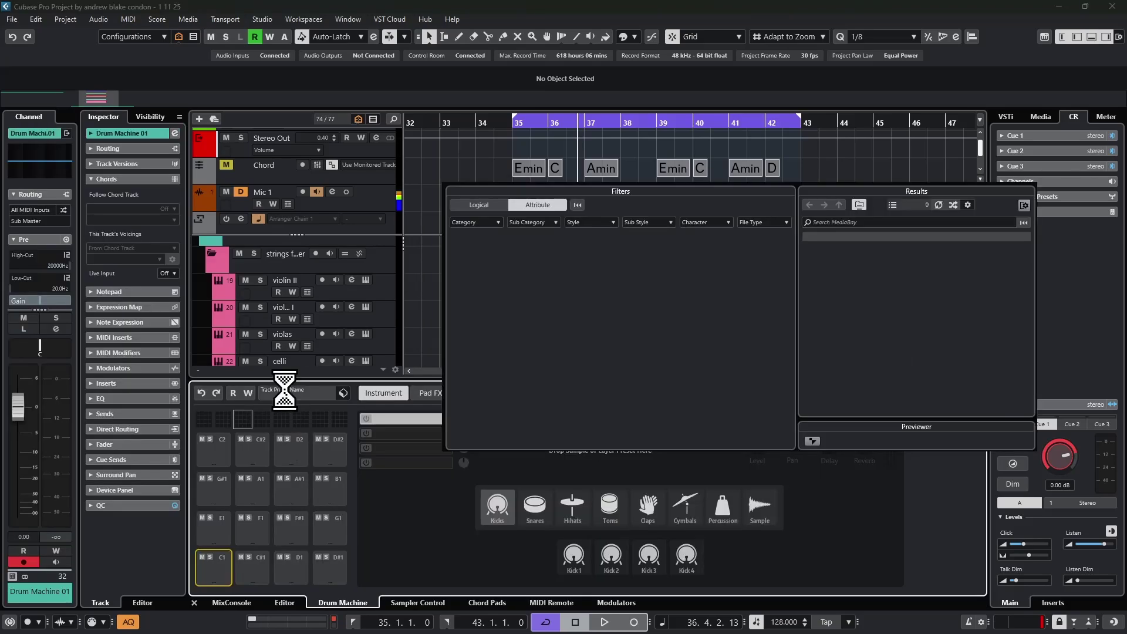
{"action": "double_click", "coordinate": [846, 245]}
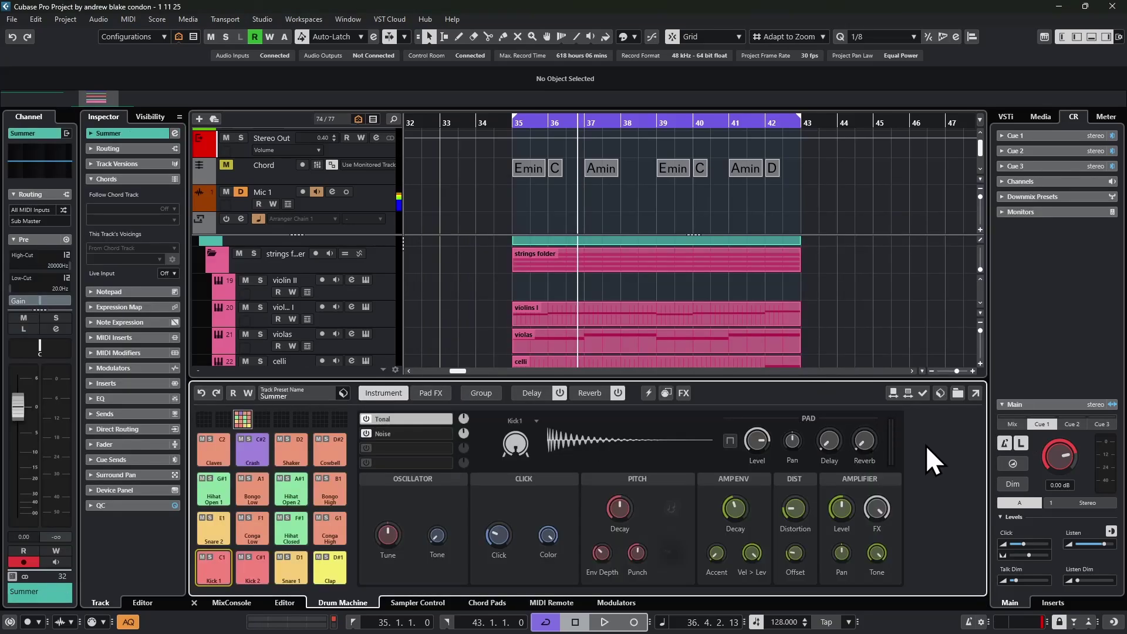
{"action": "left_click", "coordinate": [284, 603]}
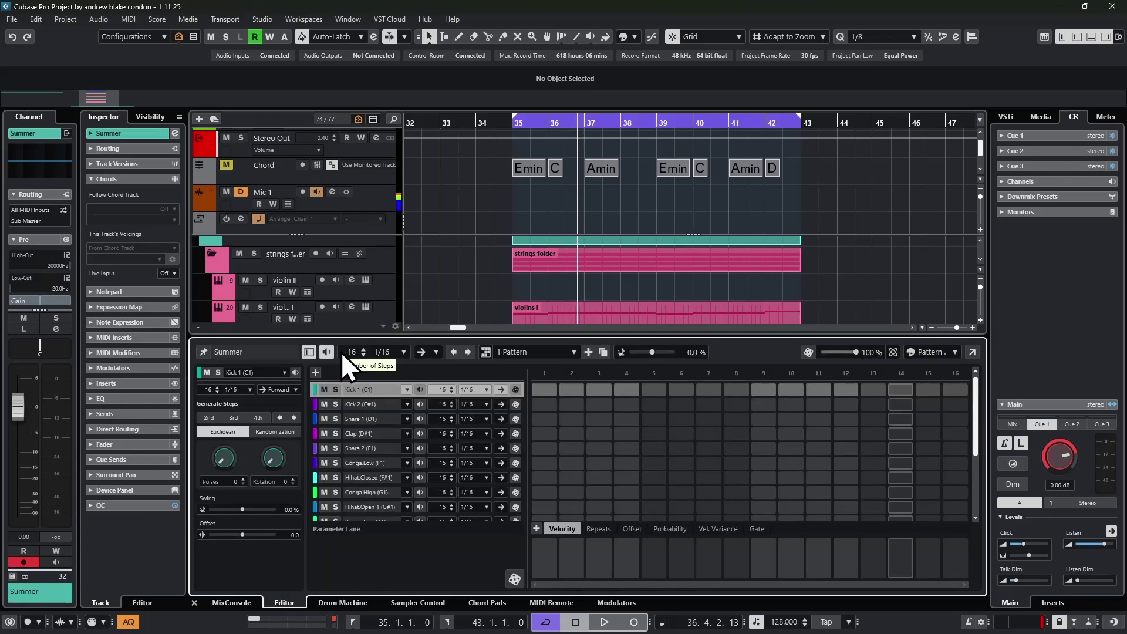
{"action": "scroll", "coordinate": [341, 352], "scroll_direction": "up", "scroll_amount": 20}
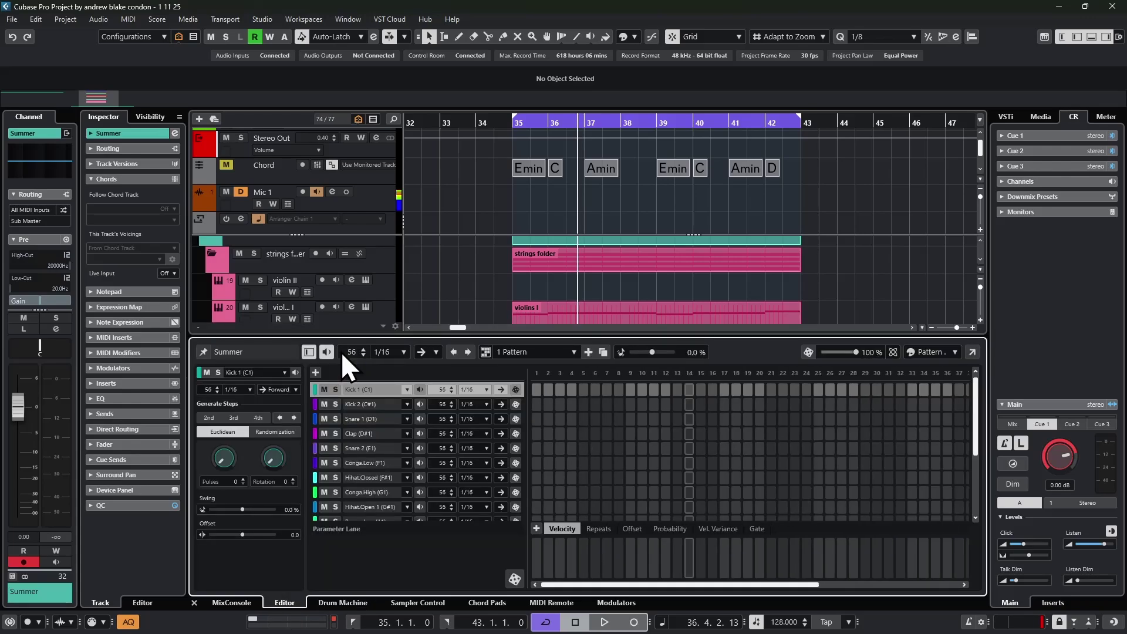
{"action": "scroll", "coordinate": [341, 353], "scroll_direction": "up", "scroll_amount": 20}
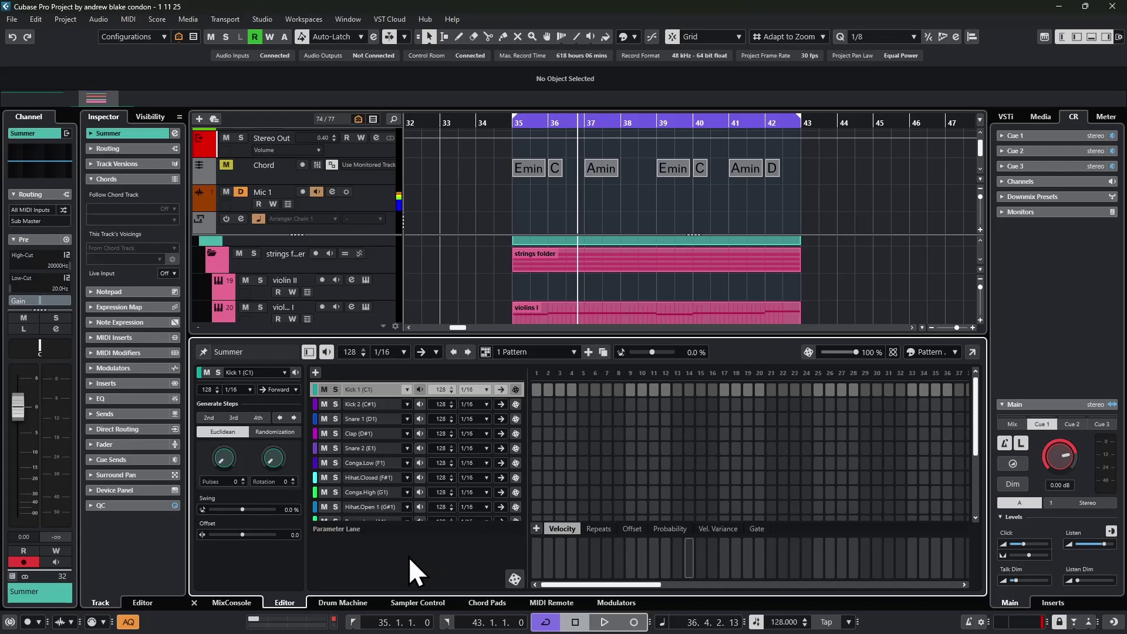
Step: Randomize the drum pattern and audition it
{"action": "left_click", "coordinate": [807, 353]}
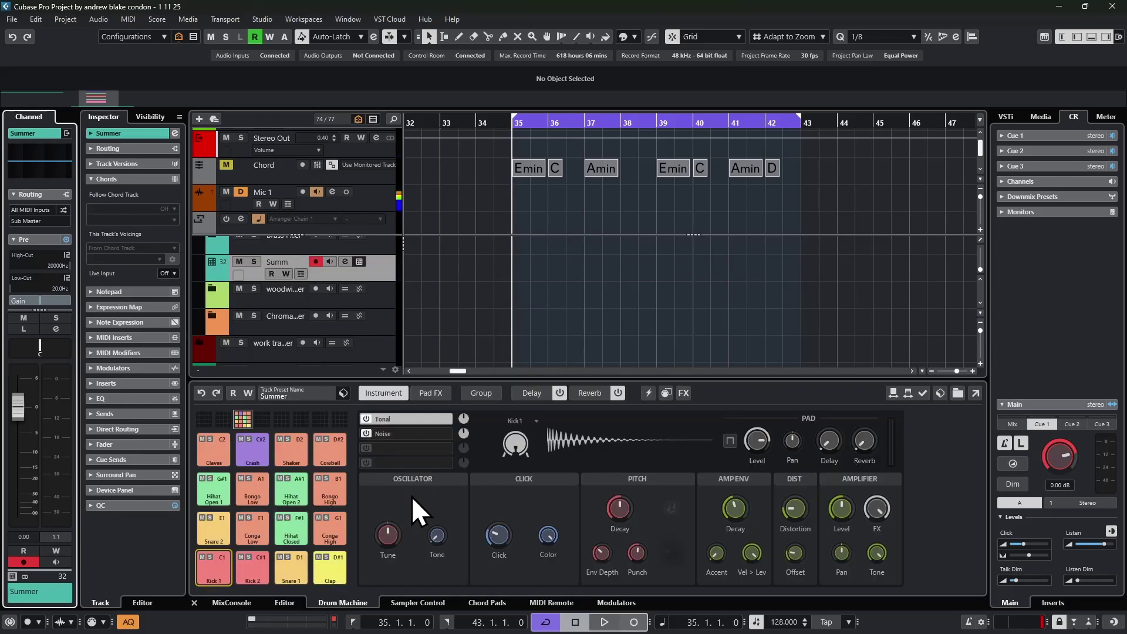
{"action": "key", "text": "space"}
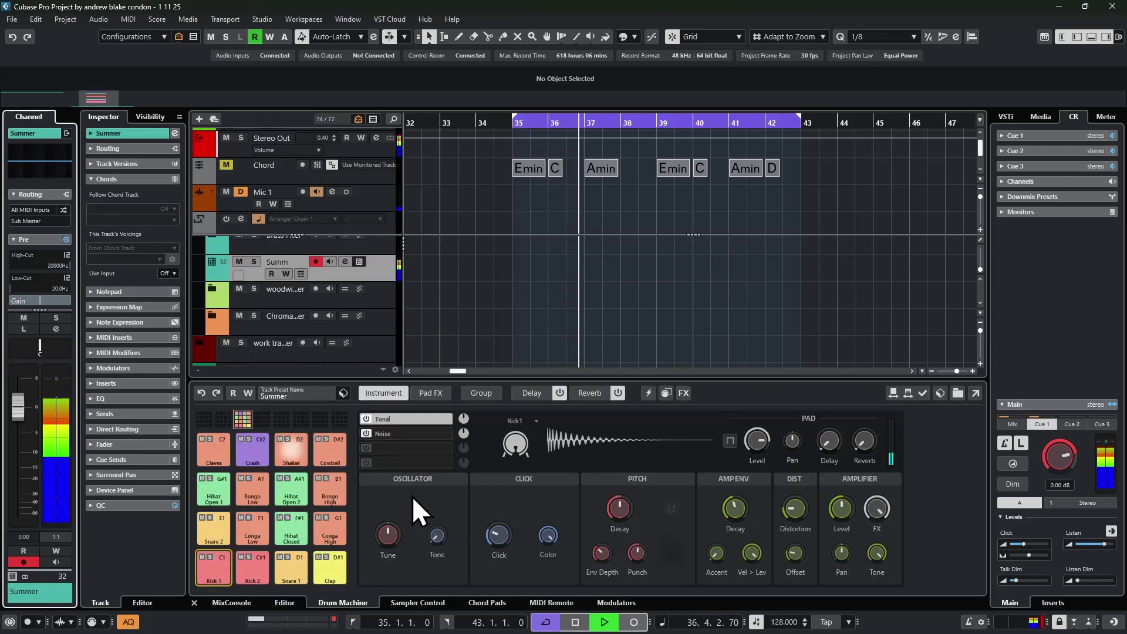
{"action": "key", "text": "space"}
Step: Drag the pattern onto the Summer track as an event from bar 35, then close the editor
{"action": "left_click", "coordinate": [287, 391]}
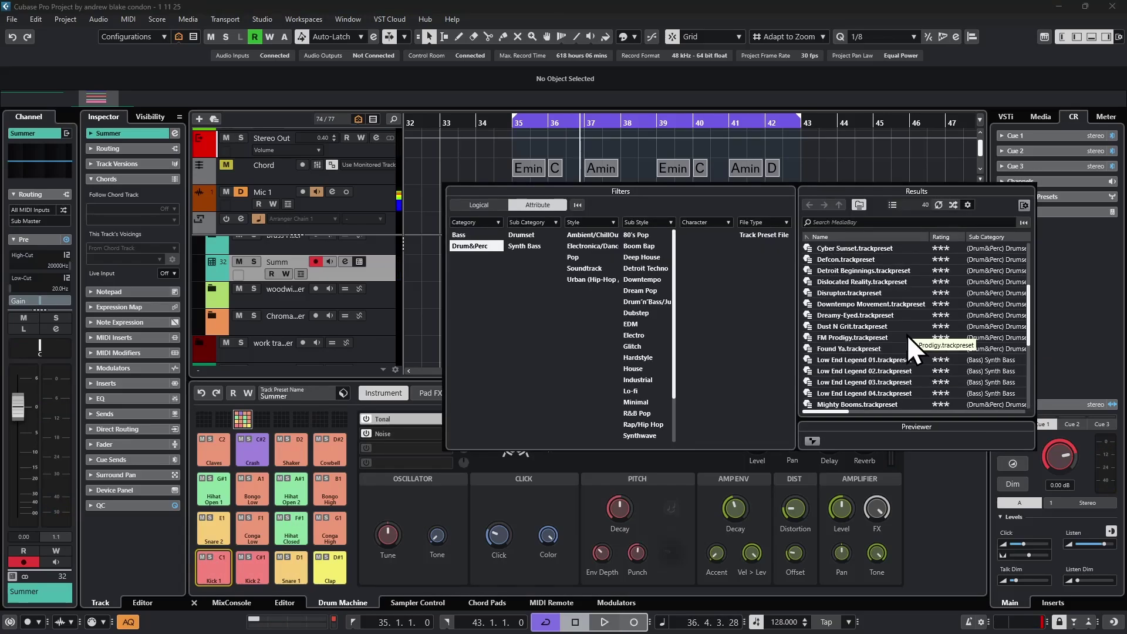
{"action": "key", "text": "Escape"}
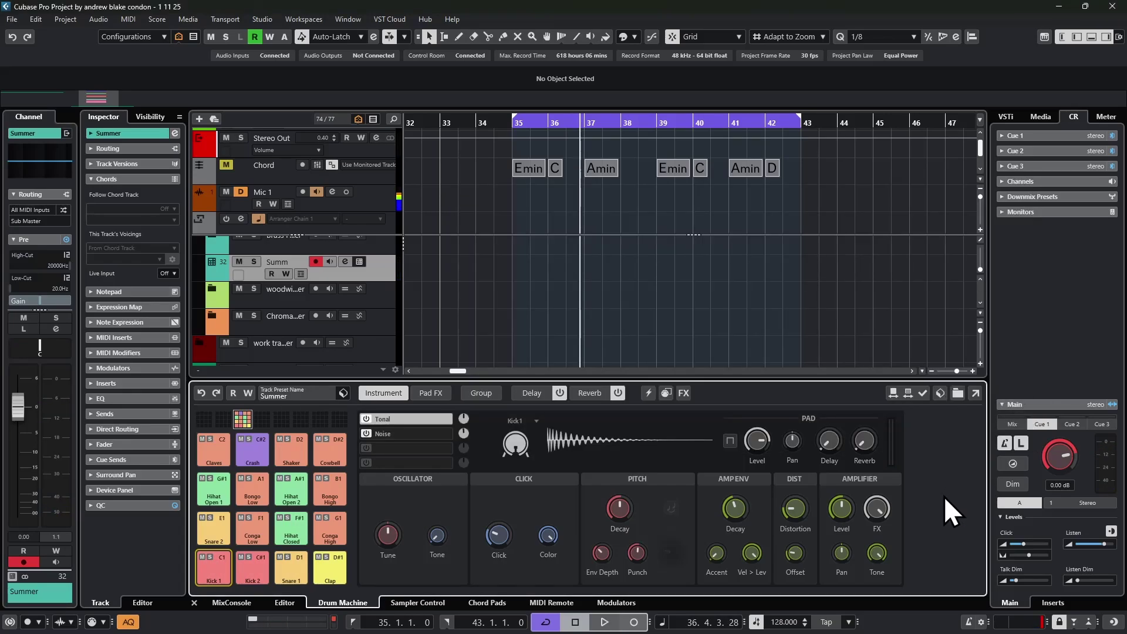
{"action": "left_click", "coordinate": [285, 603]}
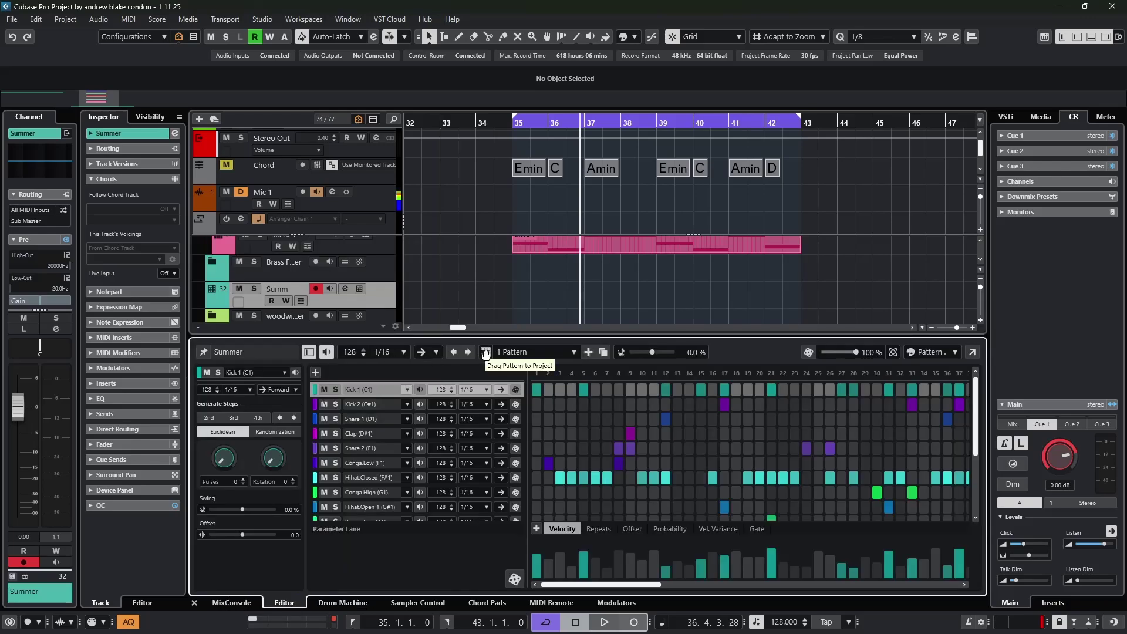
{"action": "left_click_drag", "start_coordinate": [485, 352], "coordinate": [519, 266]}
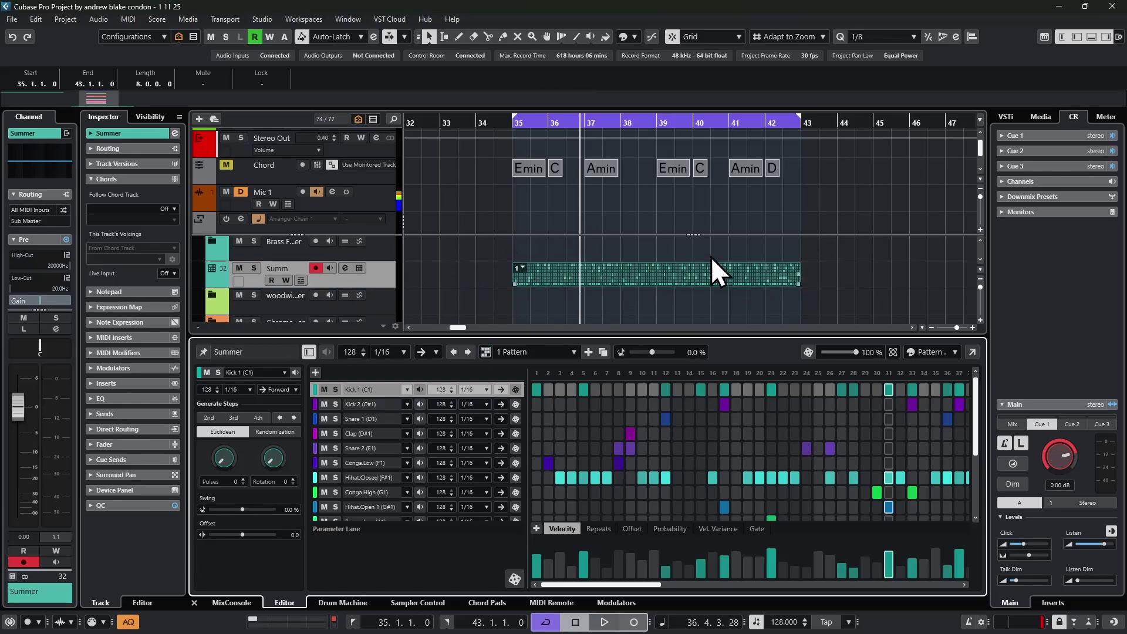
{"action": "key", "text": "ctrl+alt+e"}
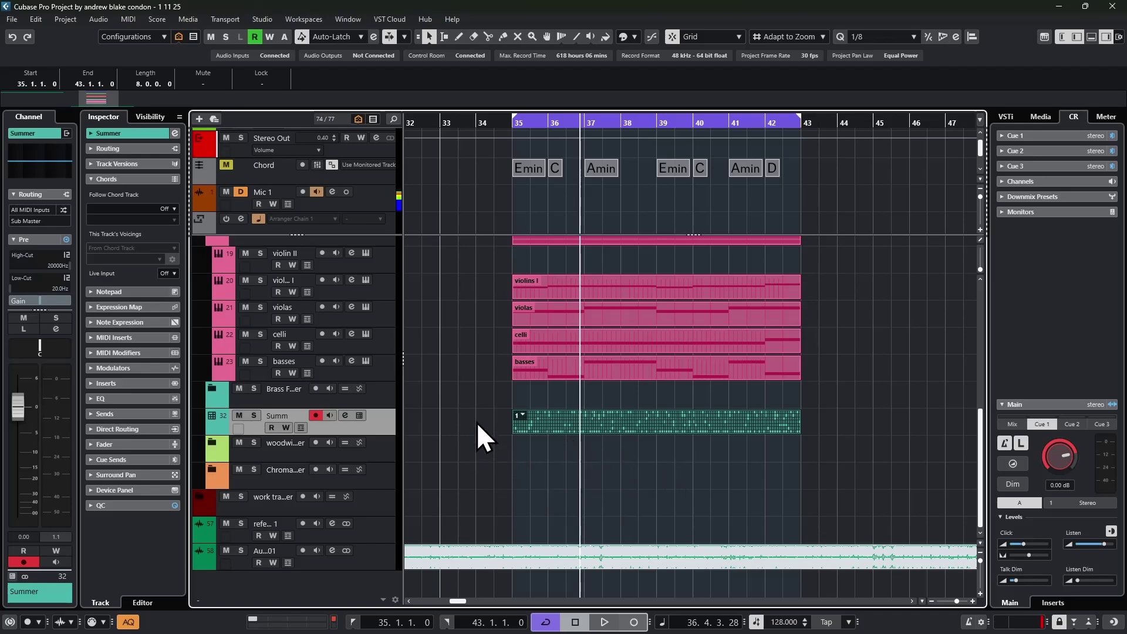
Step: Convert the pattern event to a MIDI part, audition it from bar 35, and show only Summer
{"action": "left_click", "coordinate": [521, 418]}
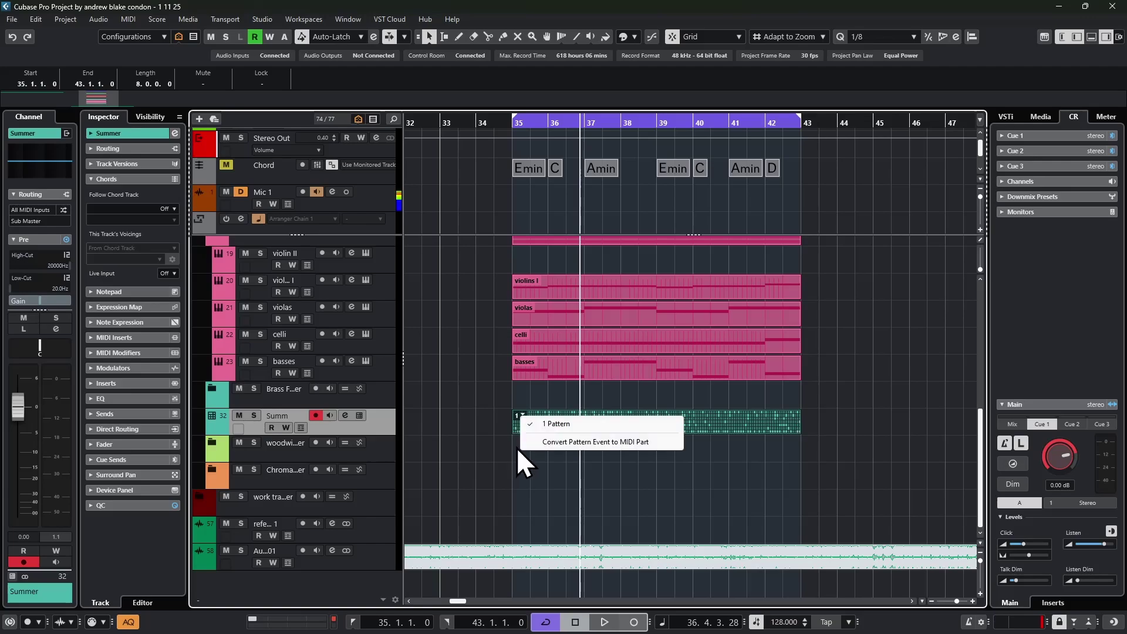
{"action": "left_click", "coordinate": [575, 441]}
{"action": "key", "text": "KP_1"}
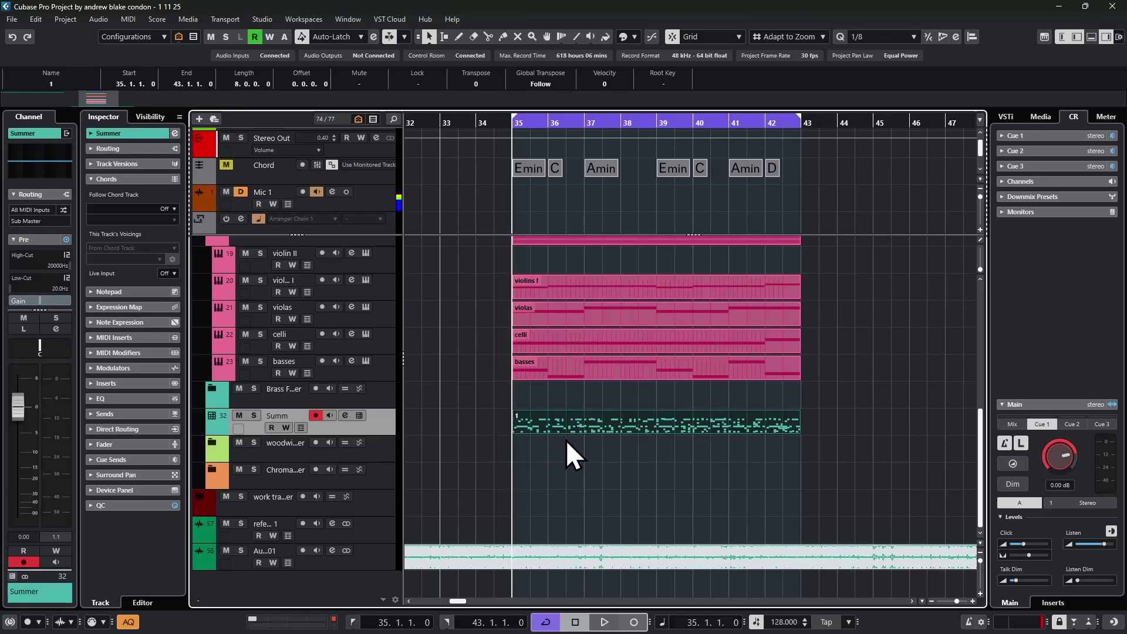
{"action": "key", "text": "space"}
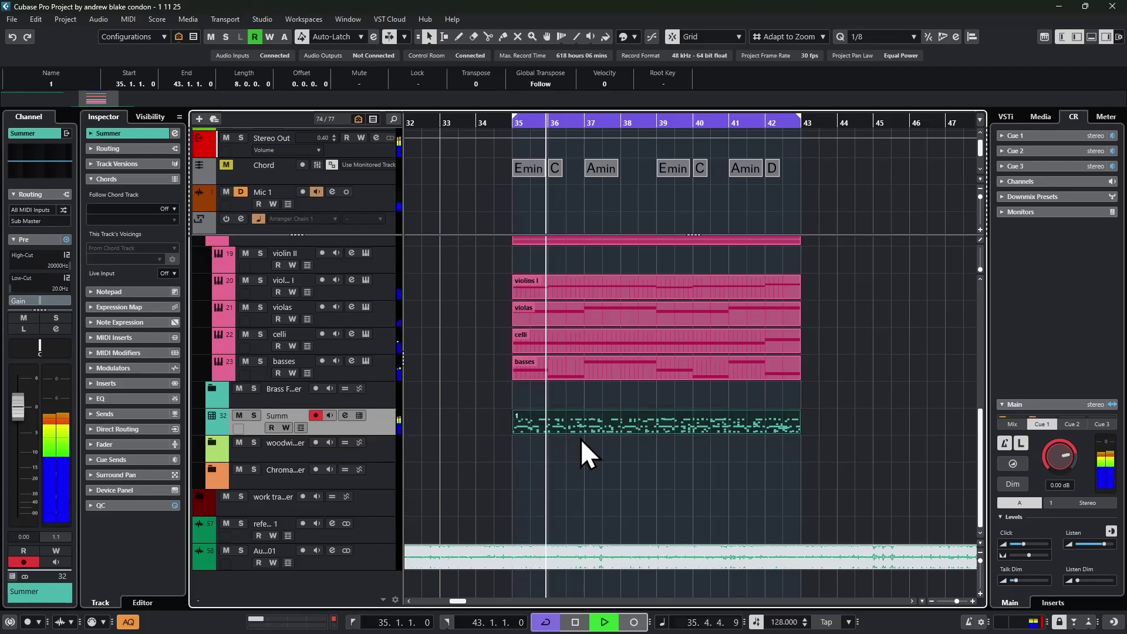
{"action": "key", "text": "space"}
{"action": "key", "text": "ctrl+h"}
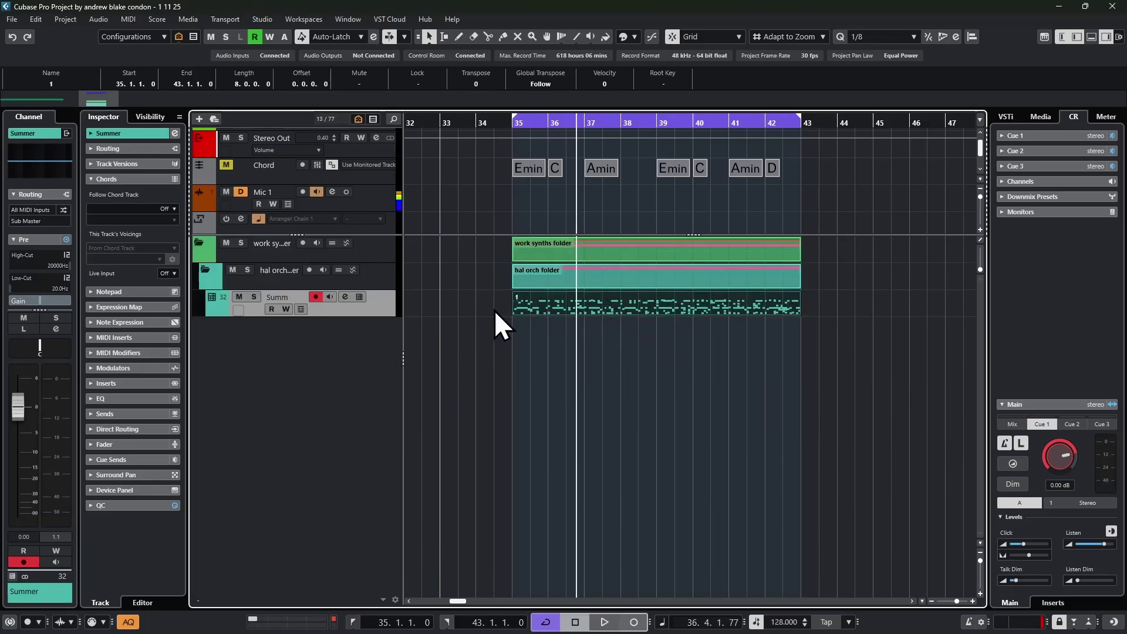
Step: Dissolve the Summ part with Separate Pitches into one track per drum pitch
{"action": "left_click", "coordinate": [127, 19]}
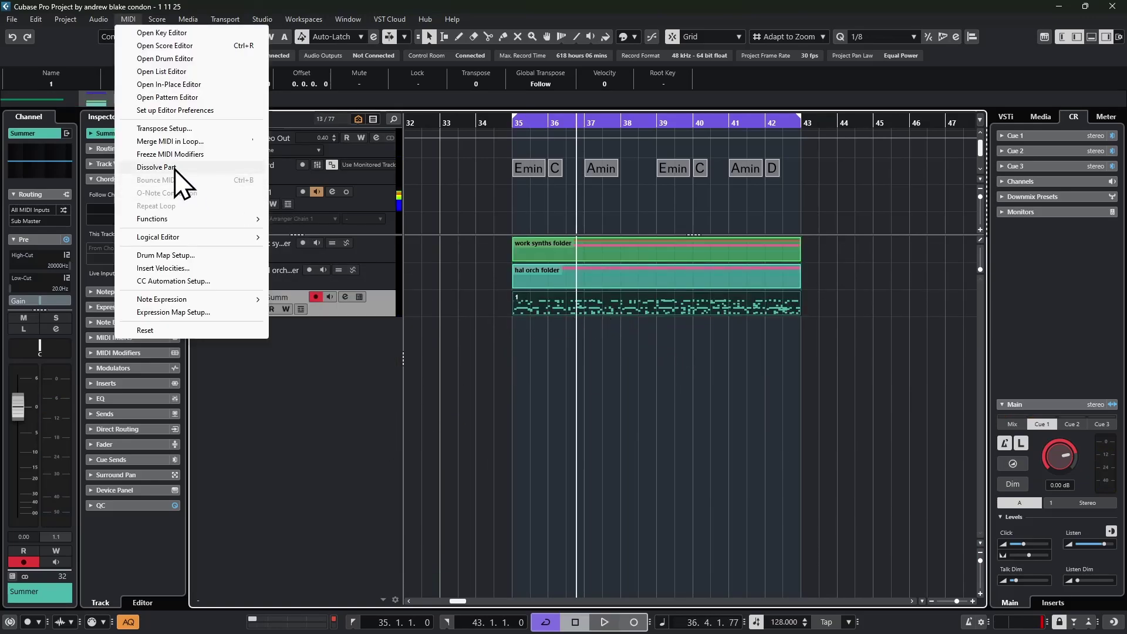
{"action": "left_click", "coordinate": [170, 180]}
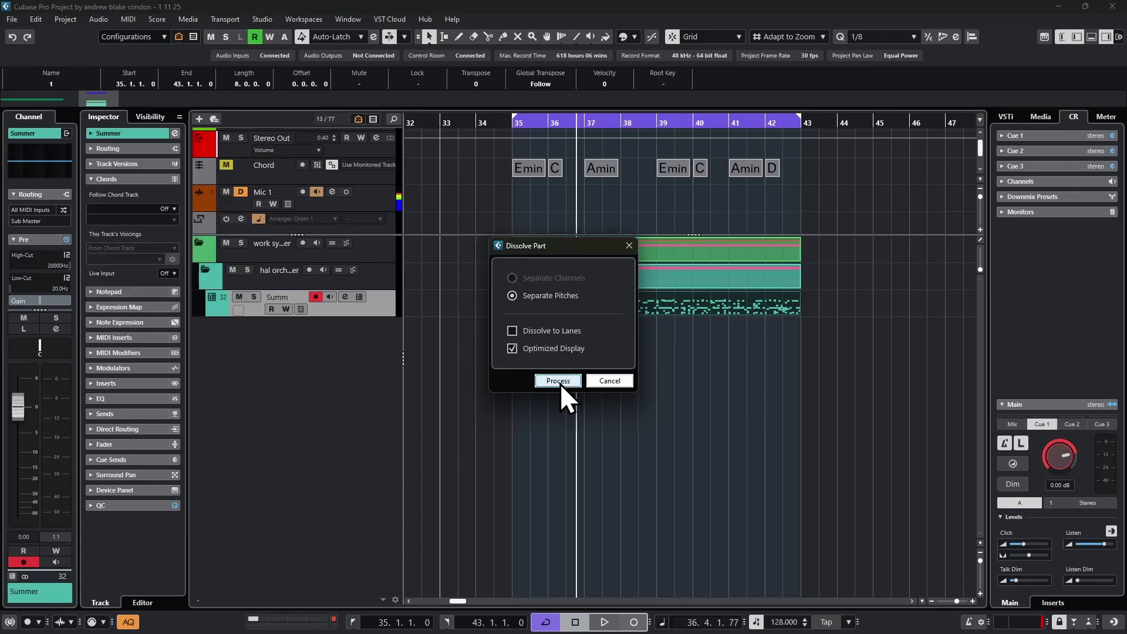
{"action": "left_click", "coordinate": [558, 381]}
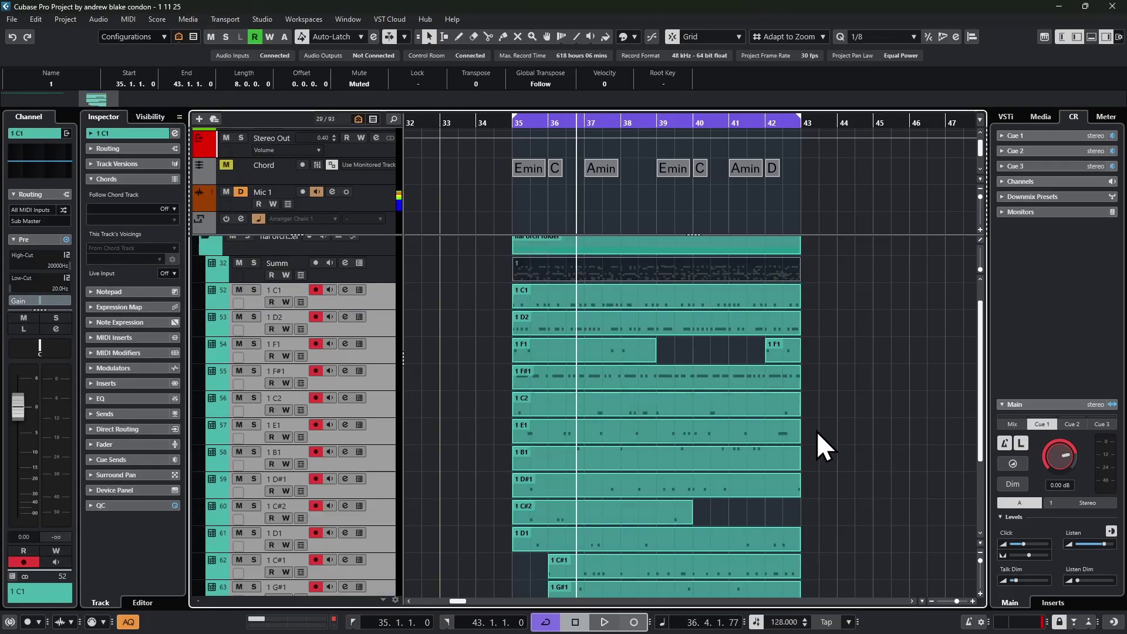
{"action": "scroll", "coordinate": [839, 467], "scroll_direction": "down", "scroll_amount": 2}
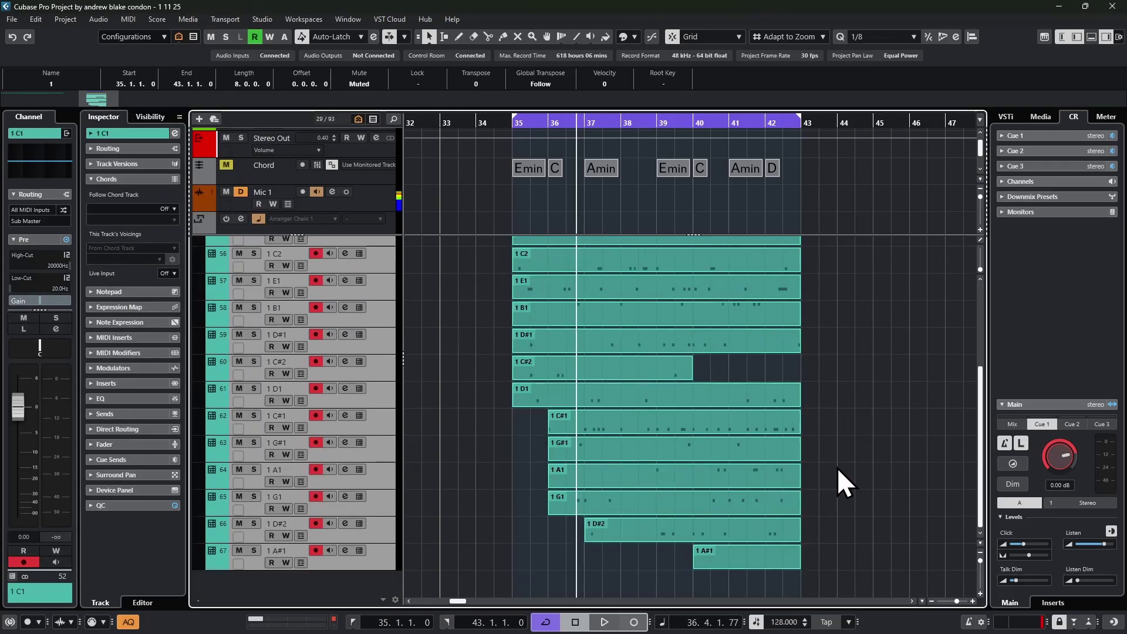
{"action": "scroll", "coordinate": [837, 467], "scroll_direction": "up", "scroll_amount": 3}
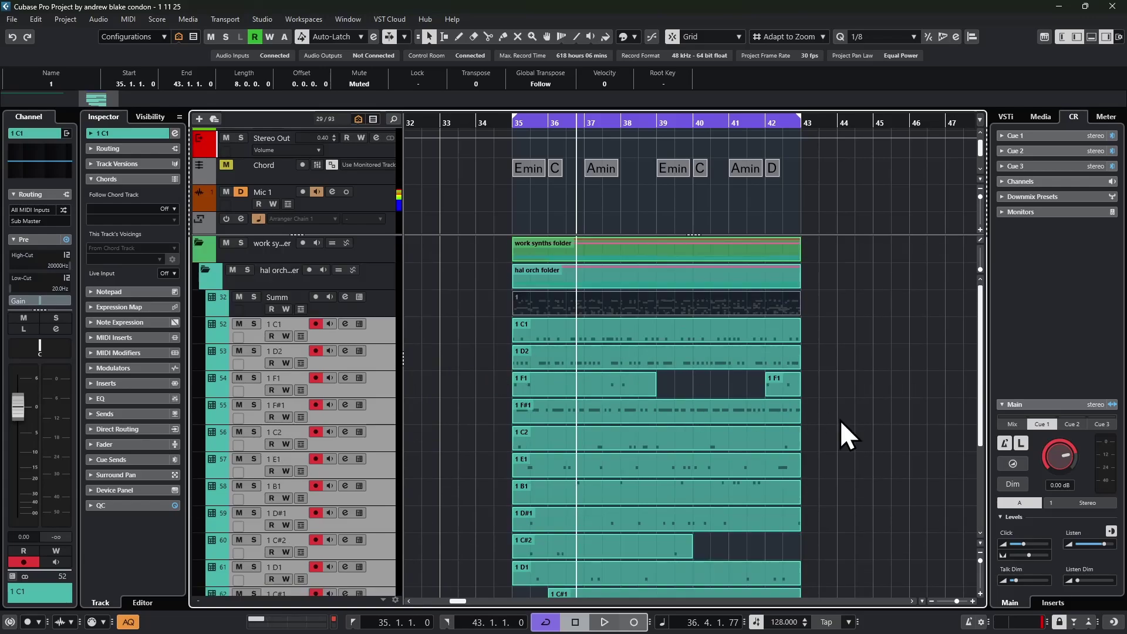
Step: Select all parts and mute them with Shift+M
{"action": "left_click", "coordinate": [832, 383]}
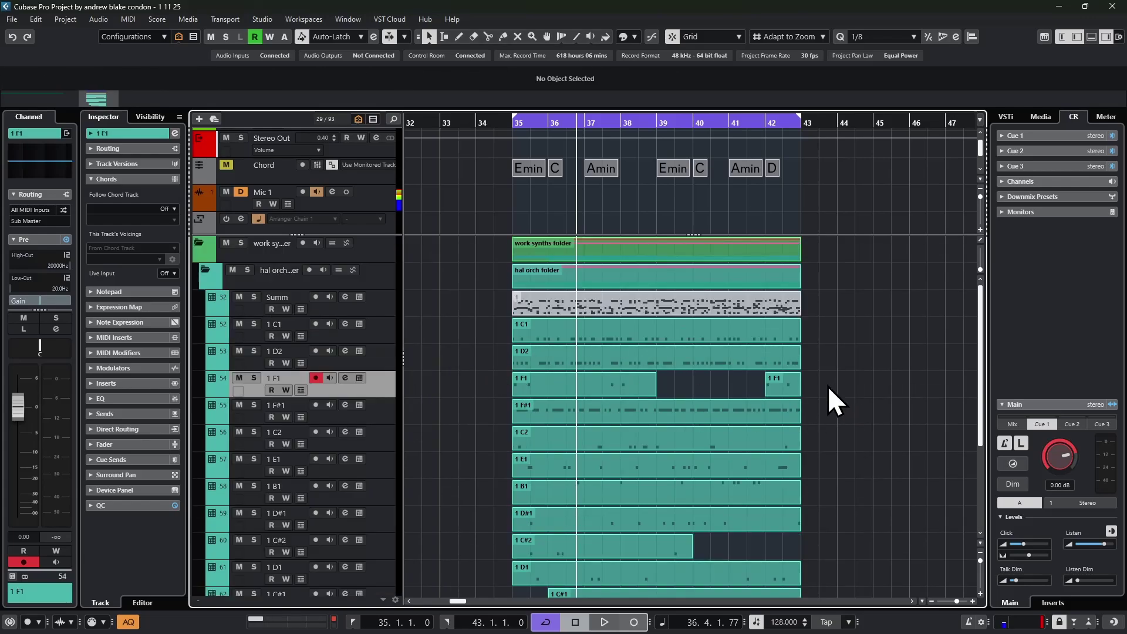
{"action": "key", "text": "ctrl+a"}
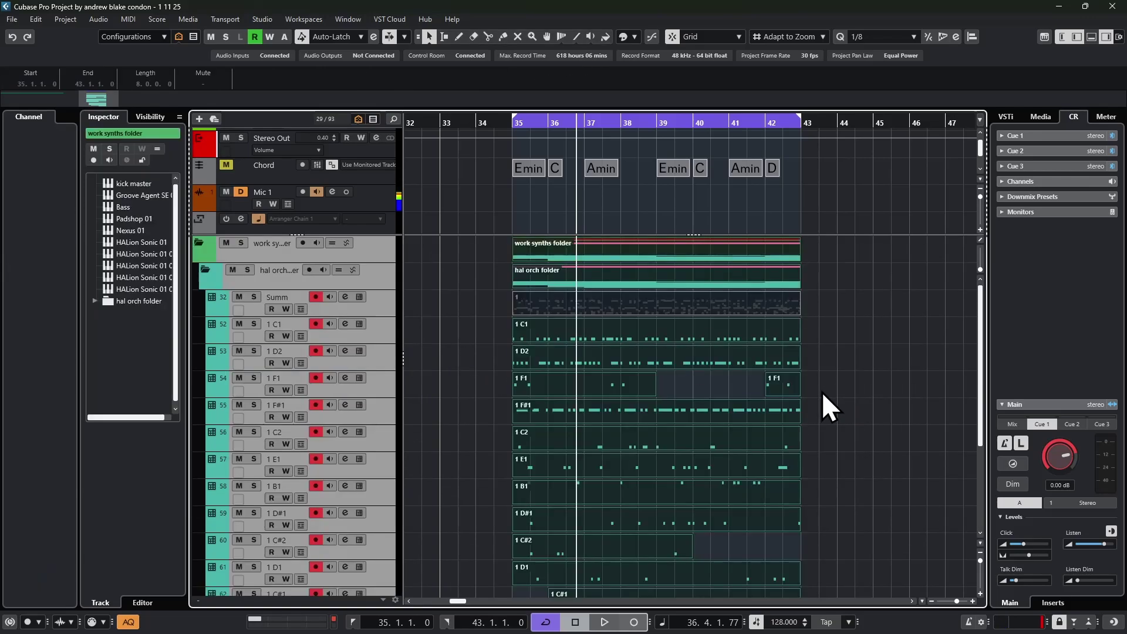
{"action": "key", "text": "shift+m"}
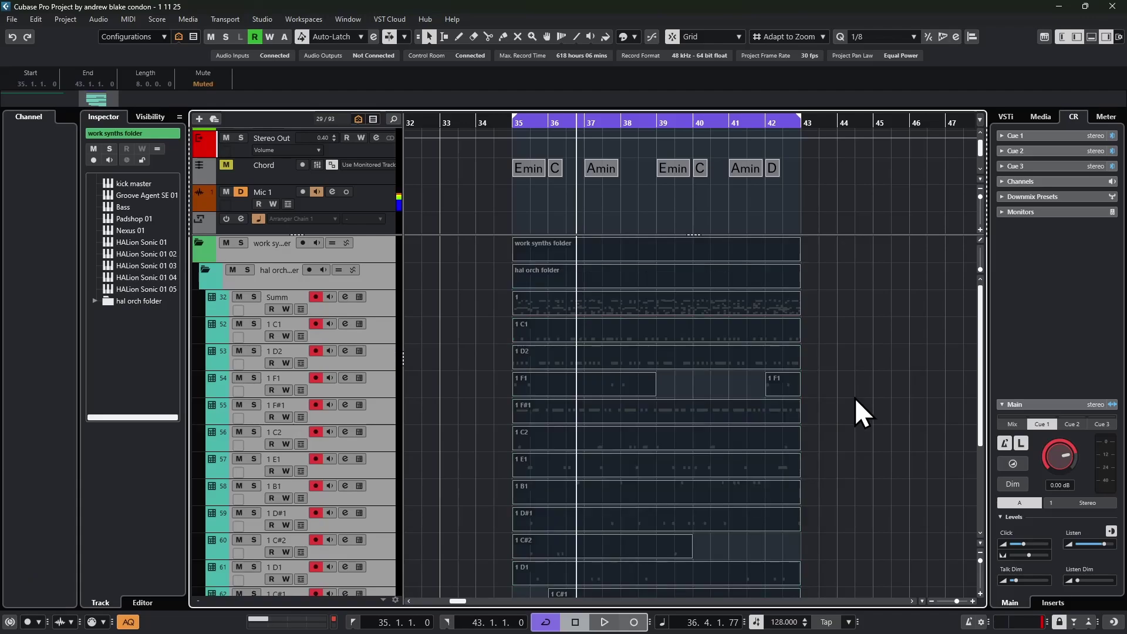
{"action": "left_click", "coordinate": [855, 397]}
Step: Unmute only the 1 C1, 1 D2 and 1 F#1 parts with the Mute tool during playback
{"action": "right_click", "coordinate": [544, 330]}
{"action": "left_click", "coordinate": [556, 336]}
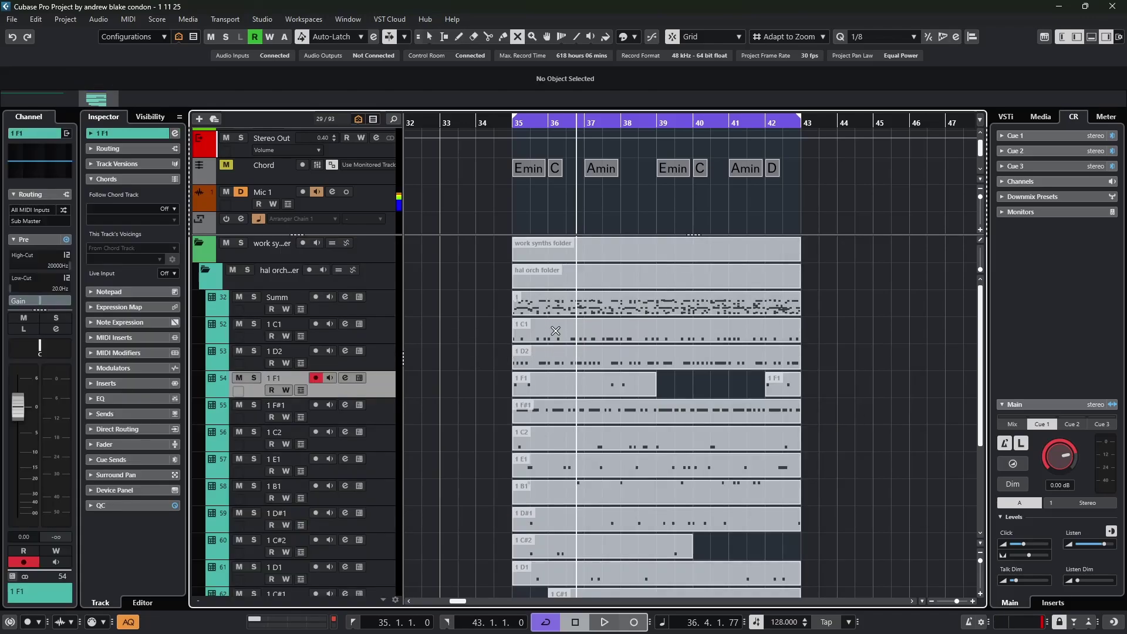
{"action": "key", "text": "space"}
{"action": "left_click", "coordinate": [624, 328]}
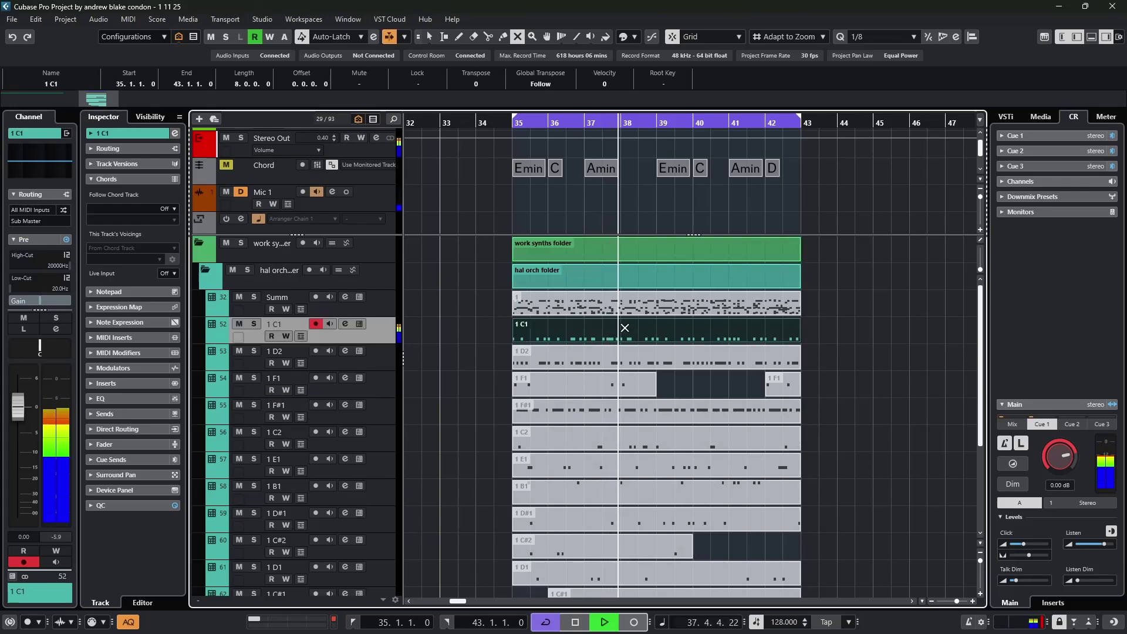
{"action": "left_click", "coordinate": [554, 358]}
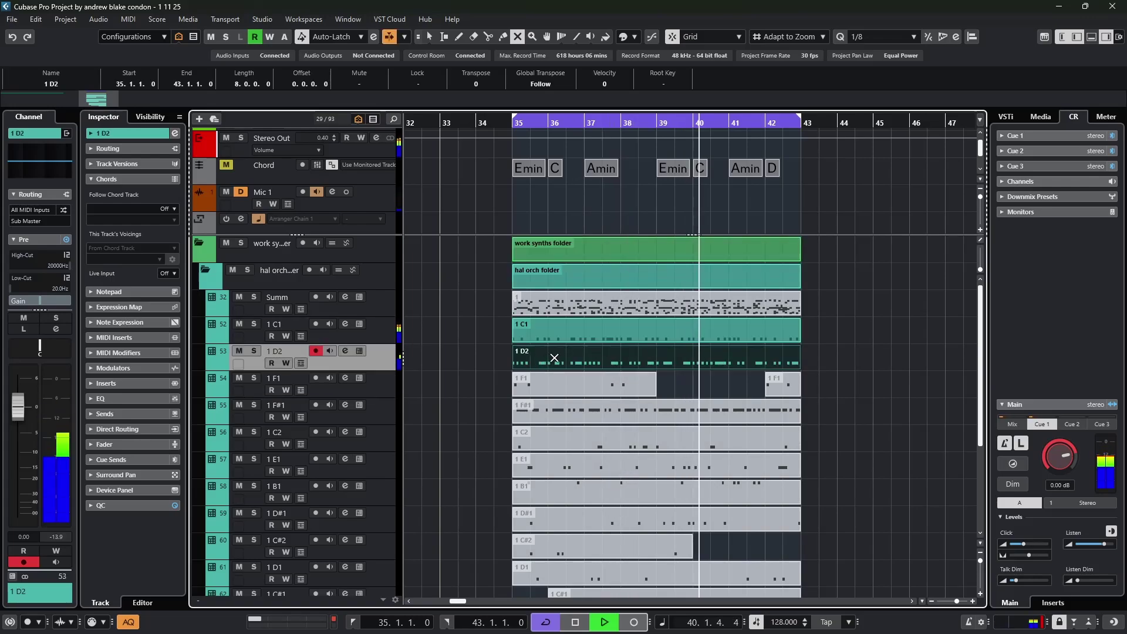
{"action": "left_click", "coordinate": [564, 411]}
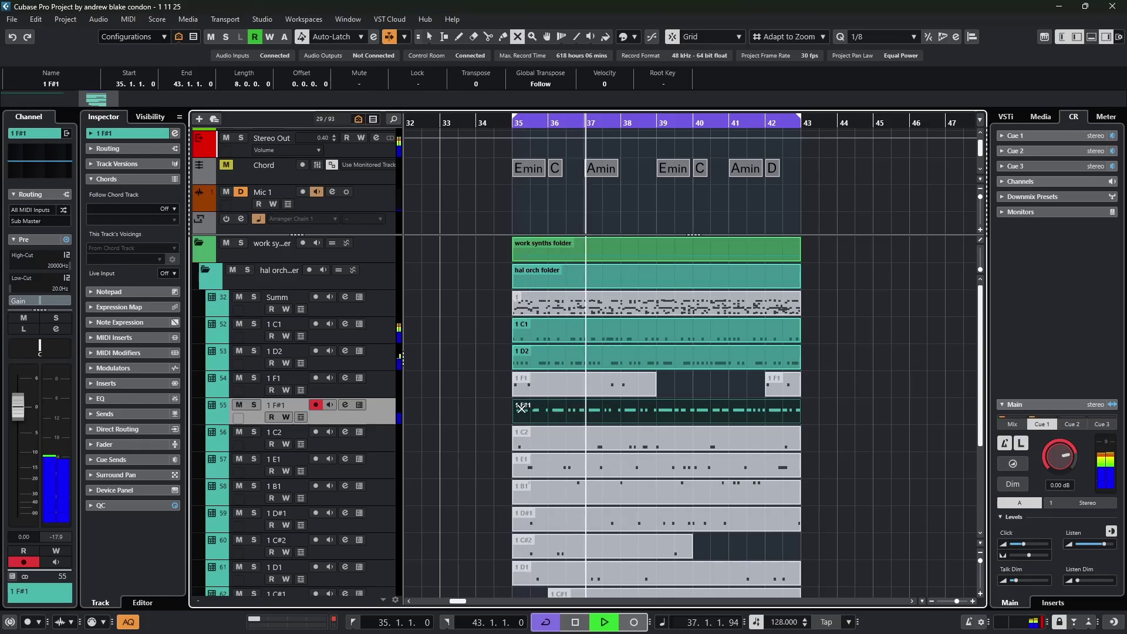
{"action": "key", "text": "space"}
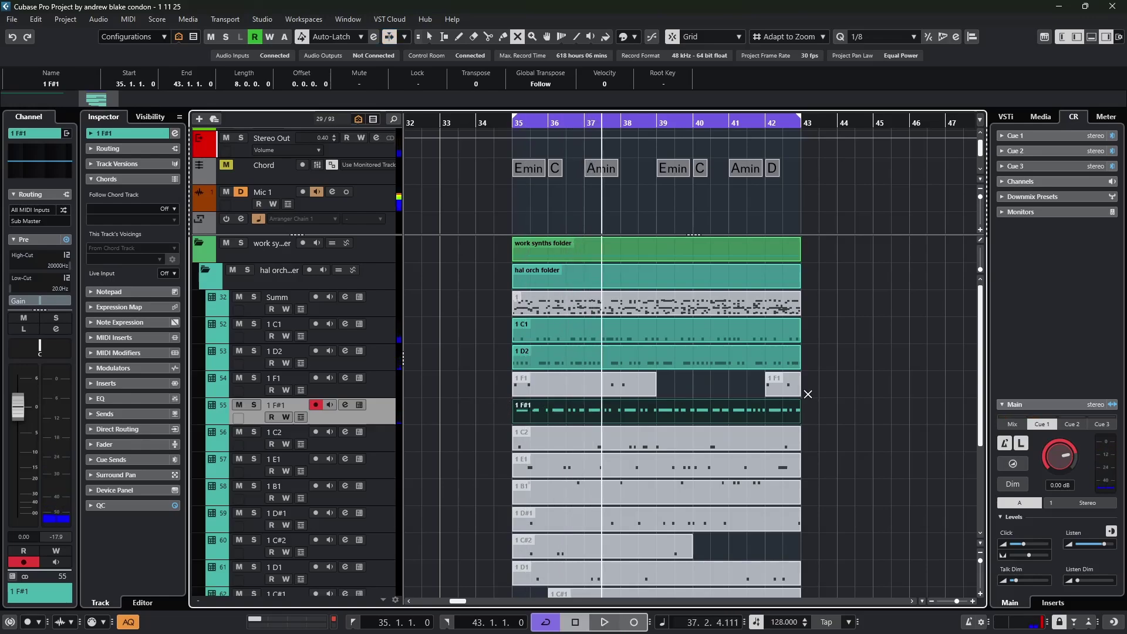
{"action": "key", "text": "space"}
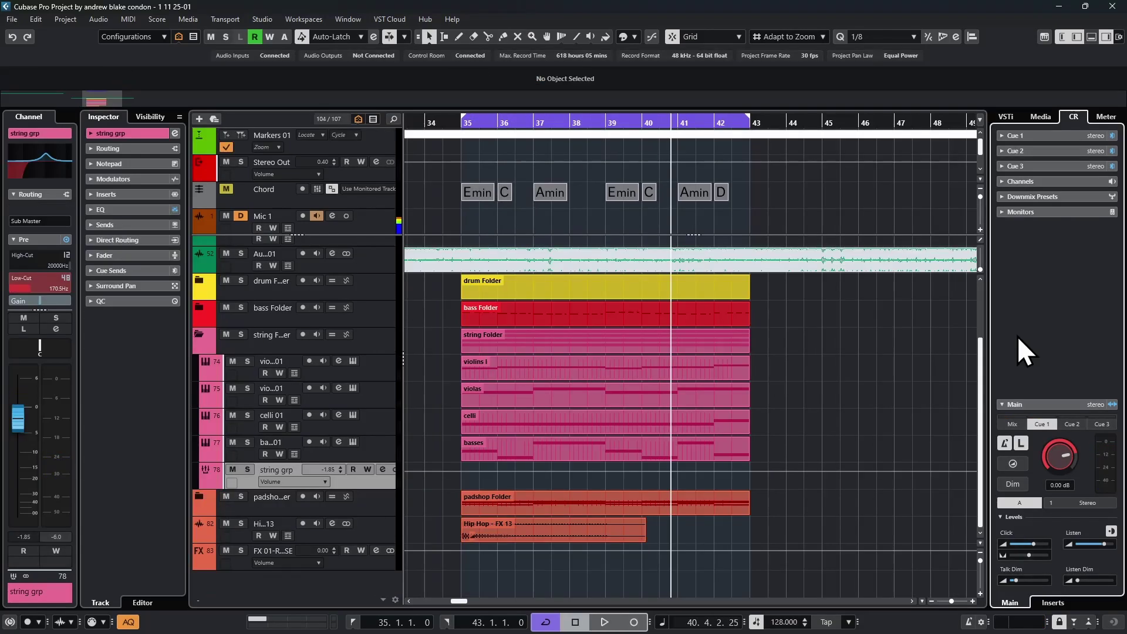
Step: Solo the string grp track and audition it
{"action": "key", "text": "space"}
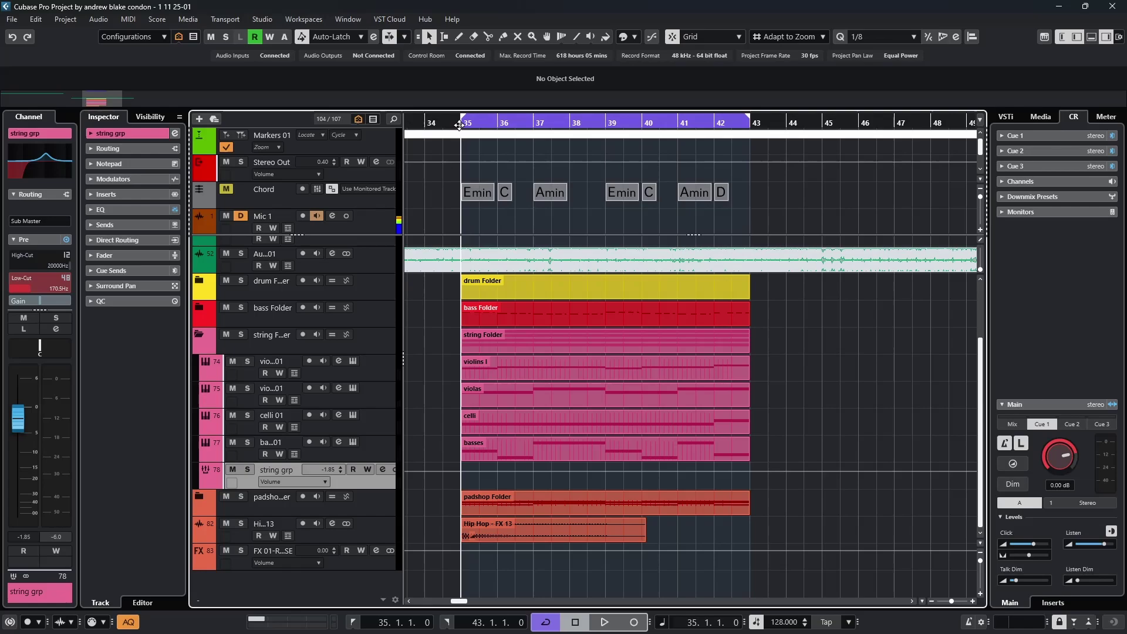
{"action": "left_click", "coordinate": [247, 470]}
{"action": "key", "text": "space"}
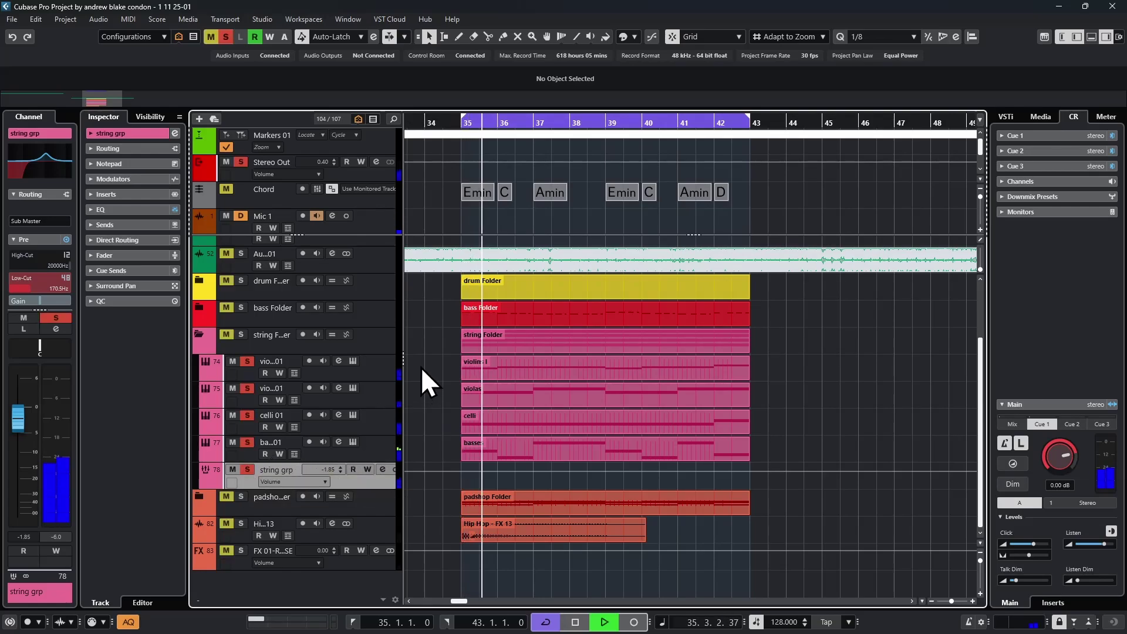
{"action": "key", "text": "space"}
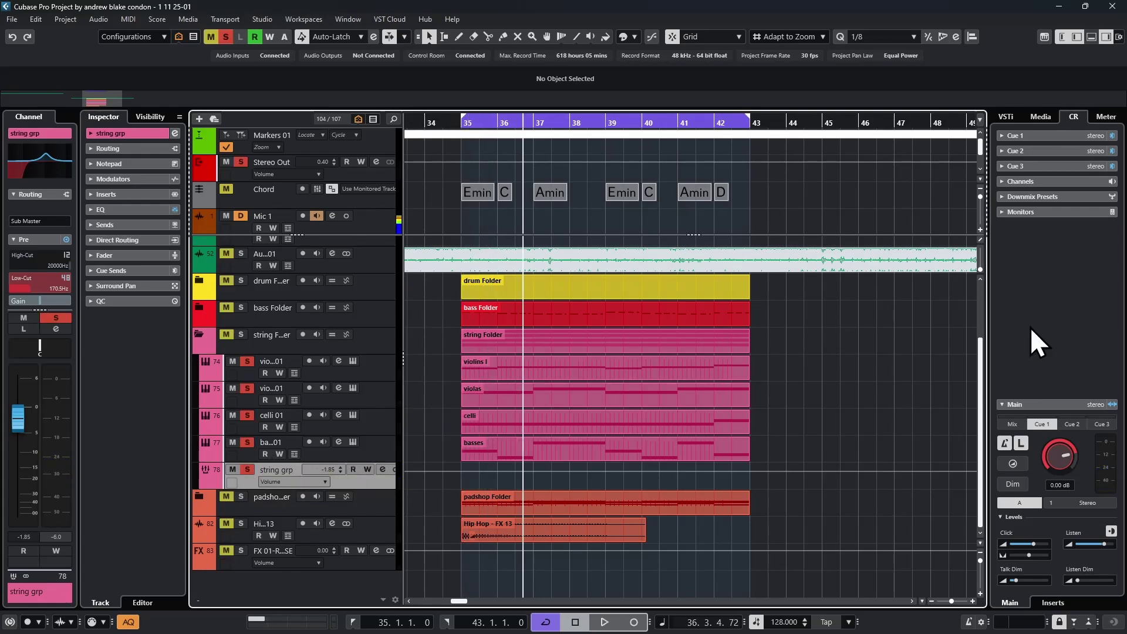
Step: Add a Shaper modulator to string grp with a new connection awaiting its destination
{"action": "left_click", "coordinate": [1091, 36]}
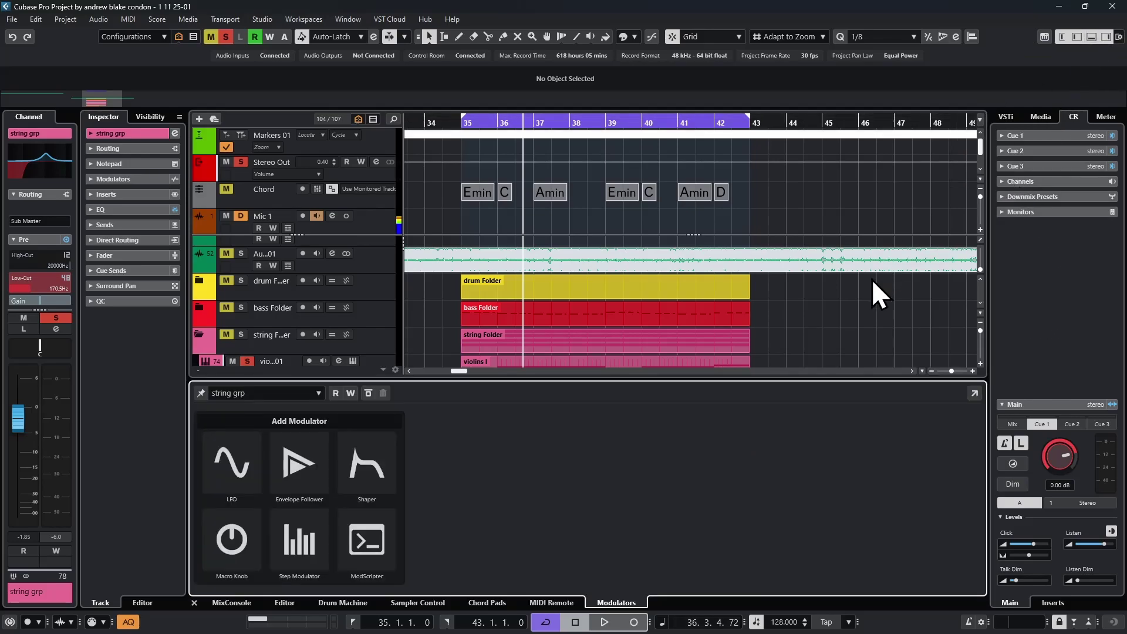
{"action": "left_click", "coordinate": [378, 451]}
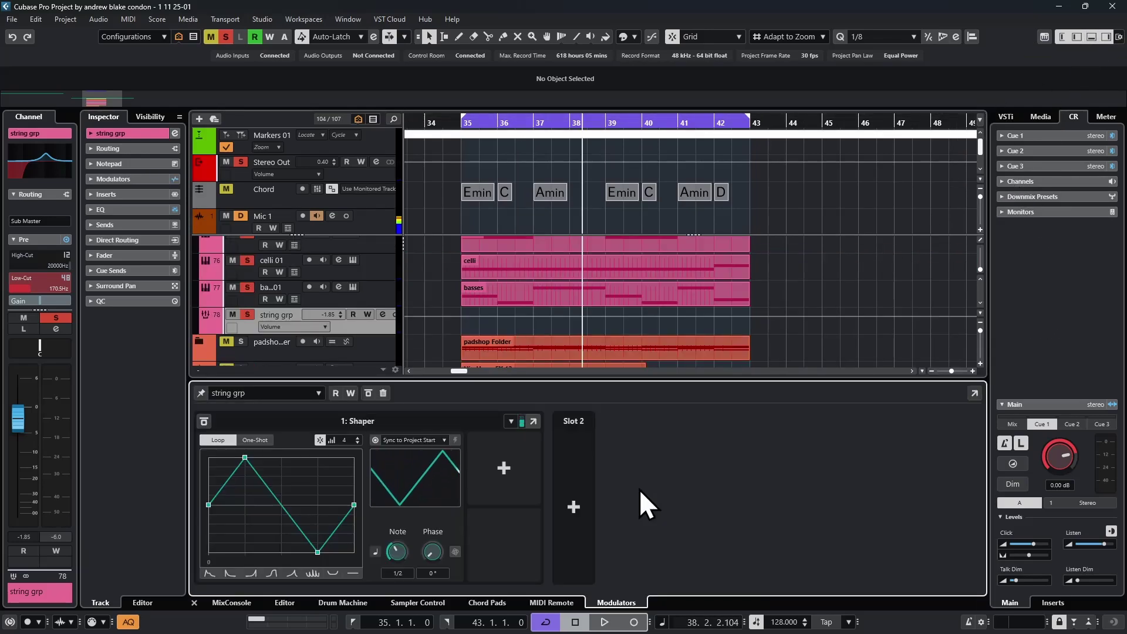
{"action": "left_click", "coordinate": [505, 470]}
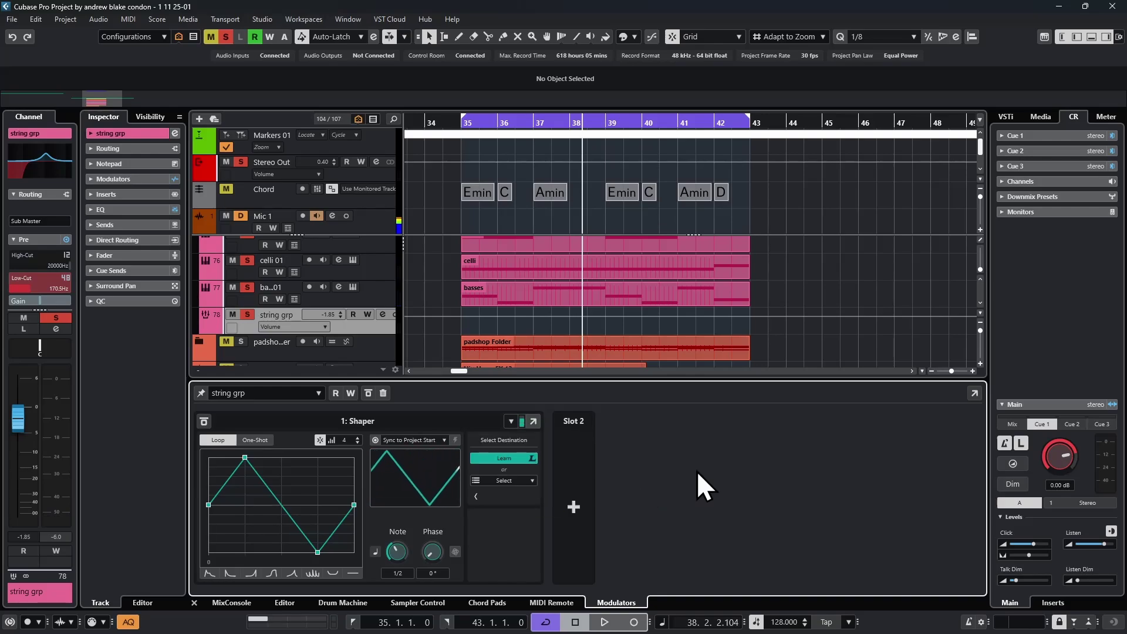
{"action": "left_click", "coordinate": [502, 481]}
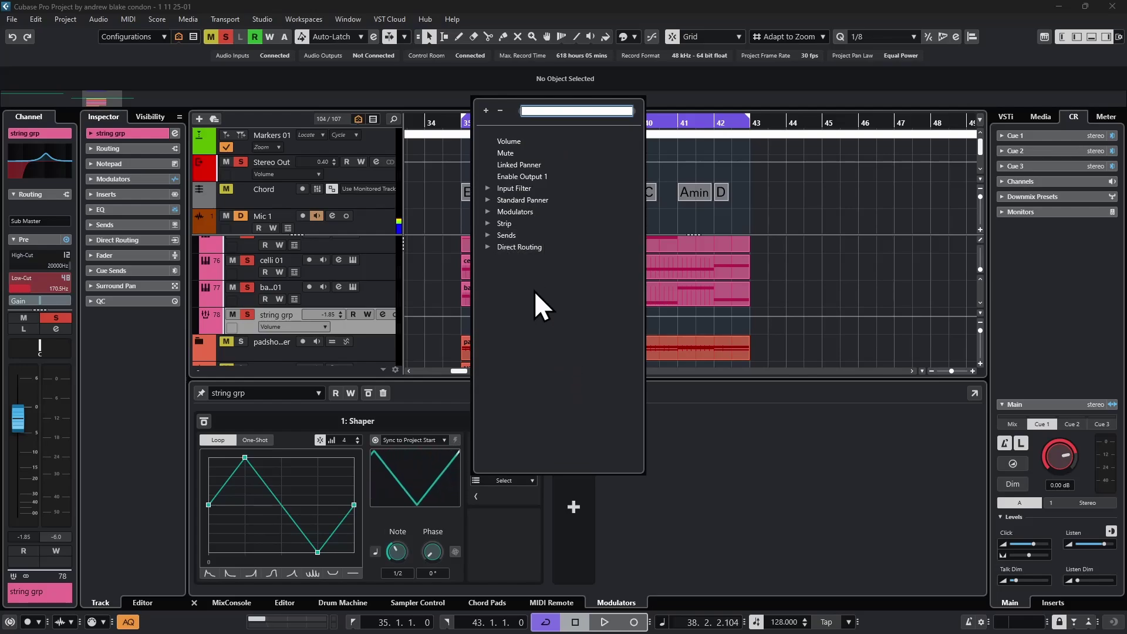
Step: Route the Shaper to the track Volume and audition the result
{"action": "left_click", "coordinate": [513, 139]}
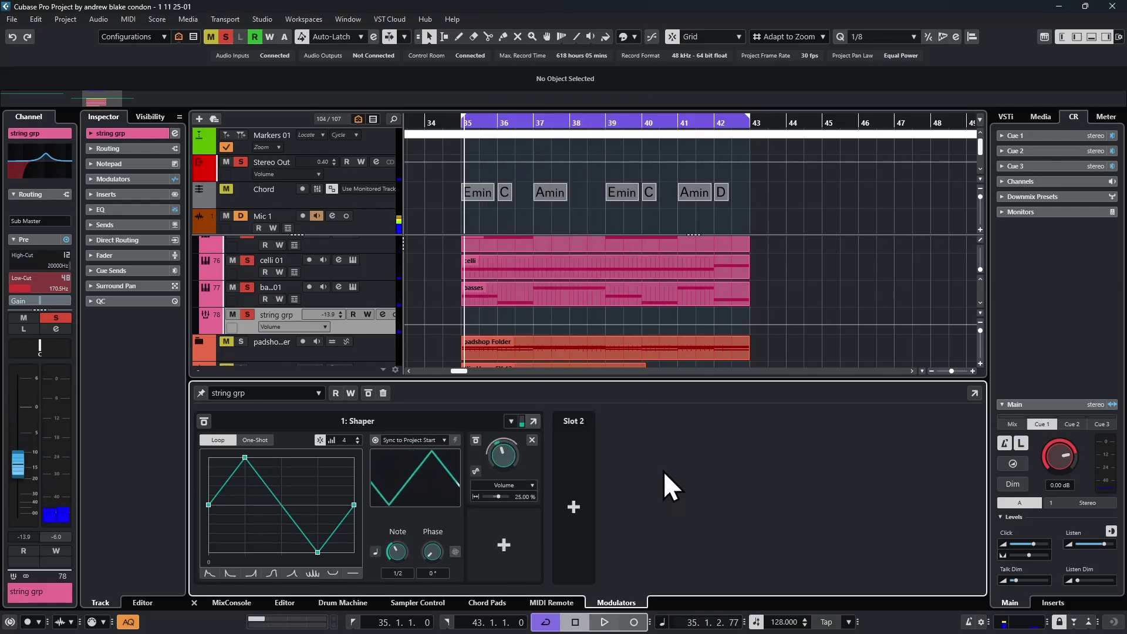
{"action": "key", "text": "space"}
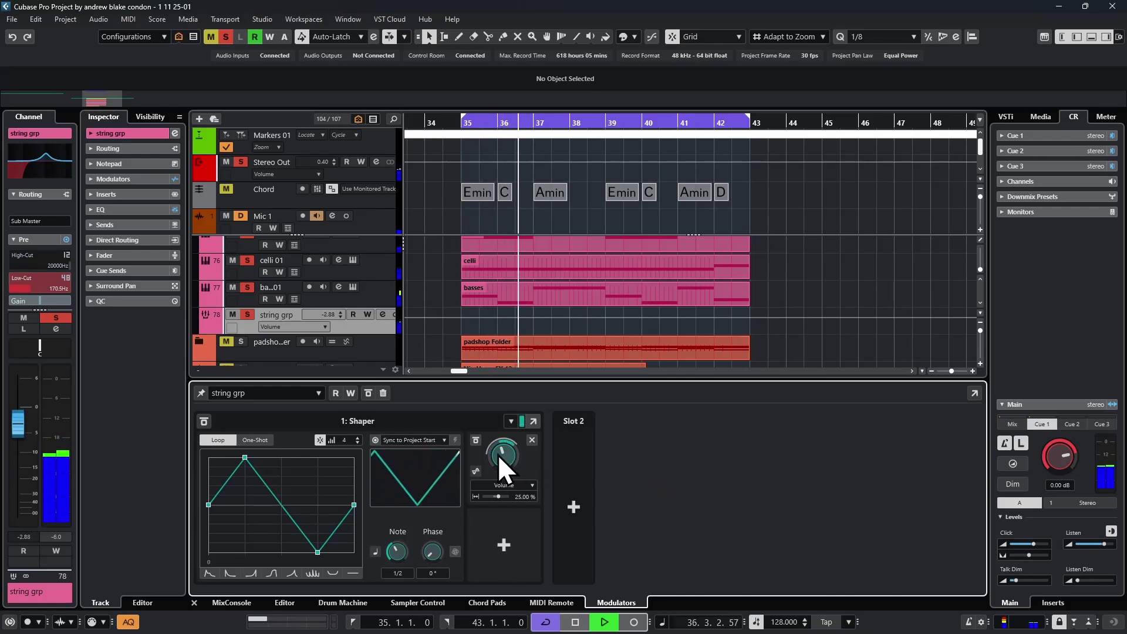
{"action": "key", "text": "space"}
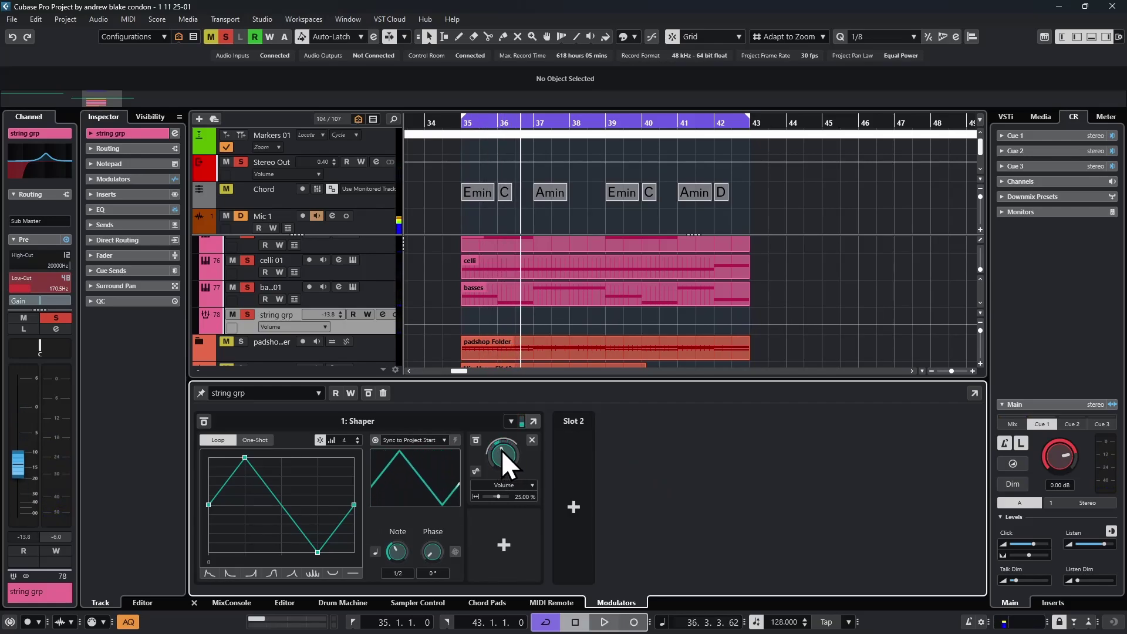
{"action": "key", "text": "space"}
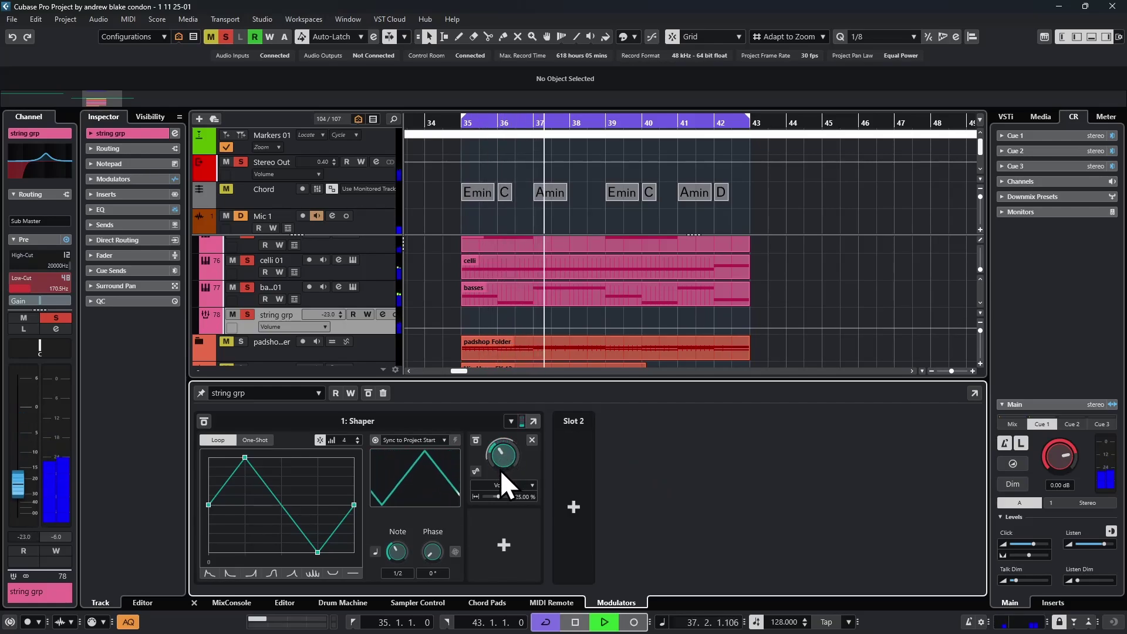
{"action": "key", "text": "space"}
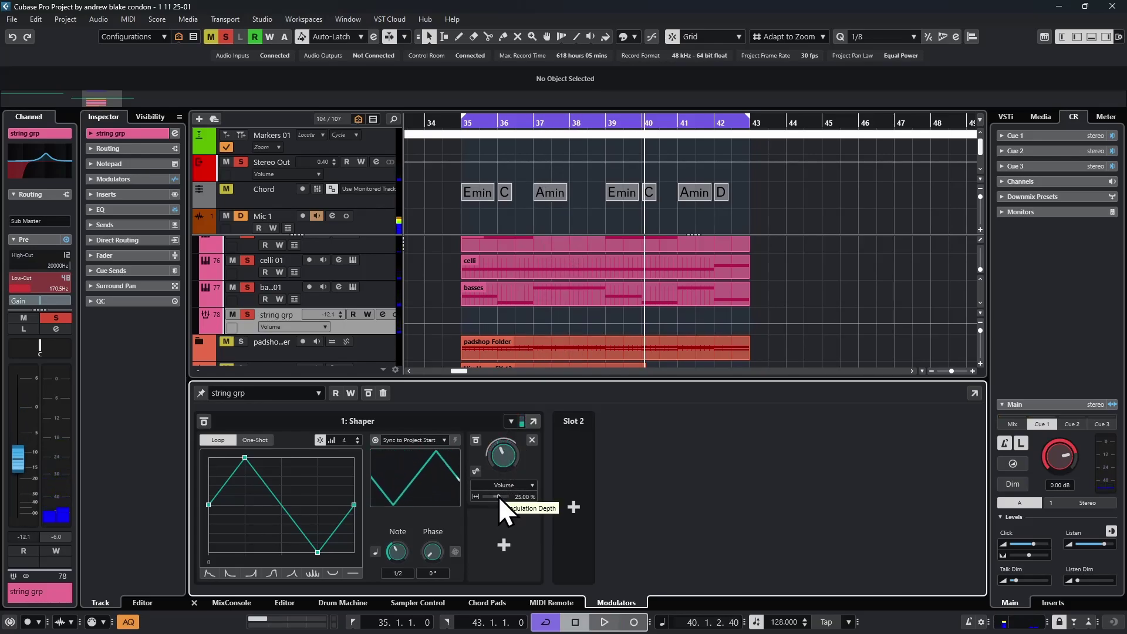
Step: Set the modulation depth to -34.44% and the Shaper rate to 1/4 notes
{"action": "left_click_drag", "start_coordinate": [498, 497], "coordinate": [491, 502]}
{"action": "scroll", "coordinate": [396, 547], "scroll_direction": "up", "scroll_amount": 1}
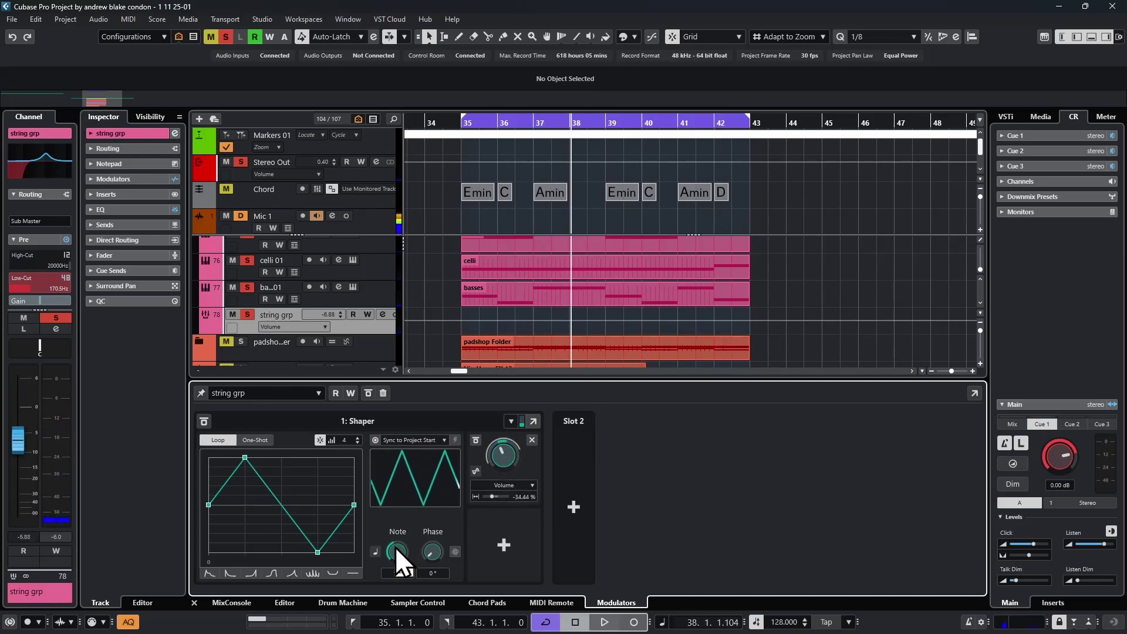
{"action": "key", "text": "space"}
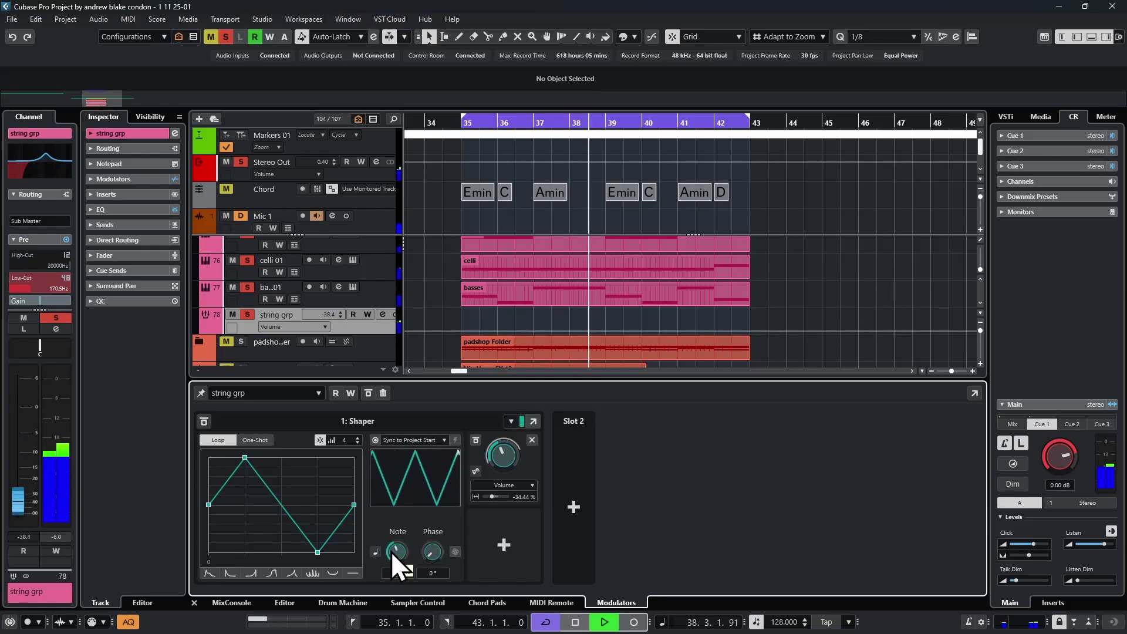
{"action": "scroll", "coordinate": [391, 551], "scroll_direction": "up", "scroll_amount": 1}
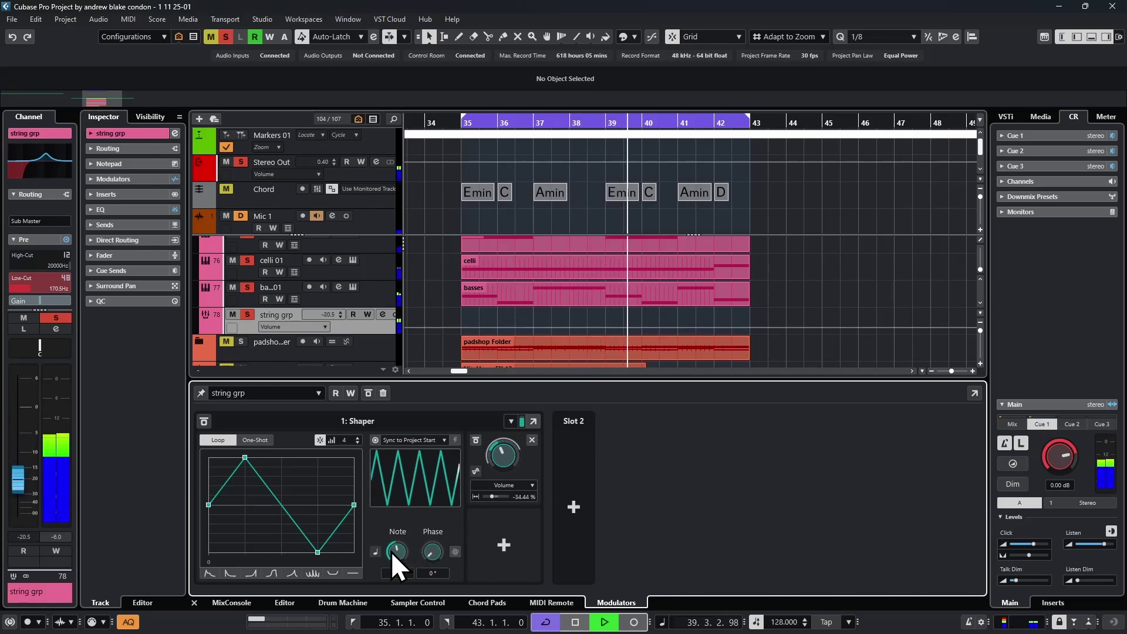
{"action": "scroll", "coordinate": [391, 551], "scroll_direction": "up", "scroll_amount": 1}
{"action": "scroll", "coordinate": [391, 551], "scroll_direction": "down", "scroll_amount": 2}
Step: Try six Shaper curve presets during playback, ending on the repeated decay spikes curve
{"action": "key", "text": "space"}
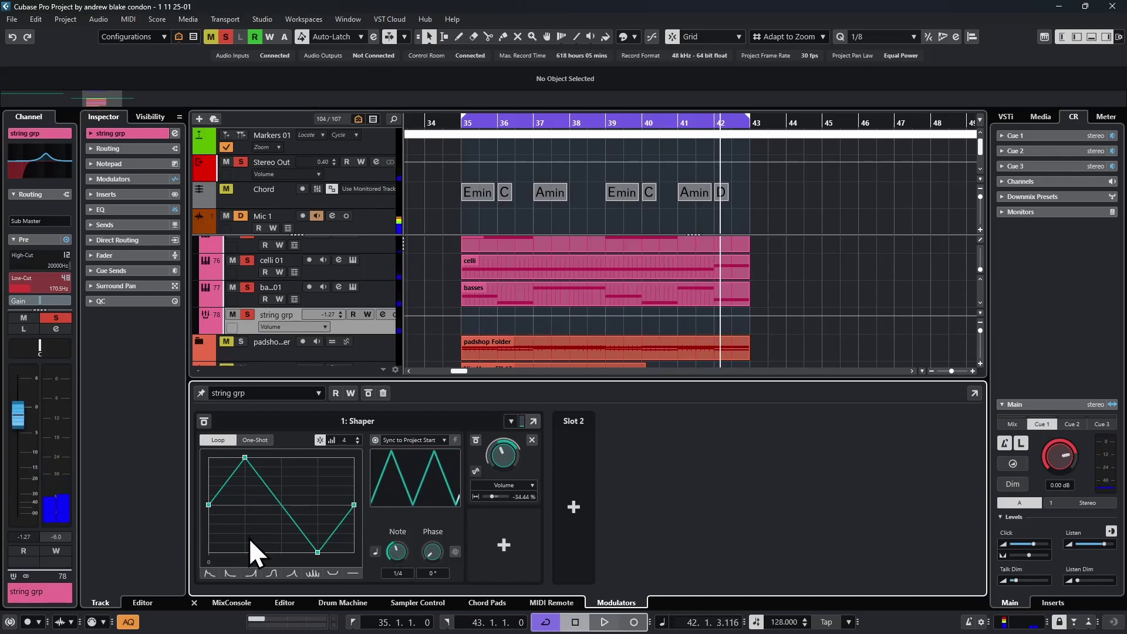
{"action": "key", "text": "space"}
{"action": "left_click", "coordinate": [208, 572]}
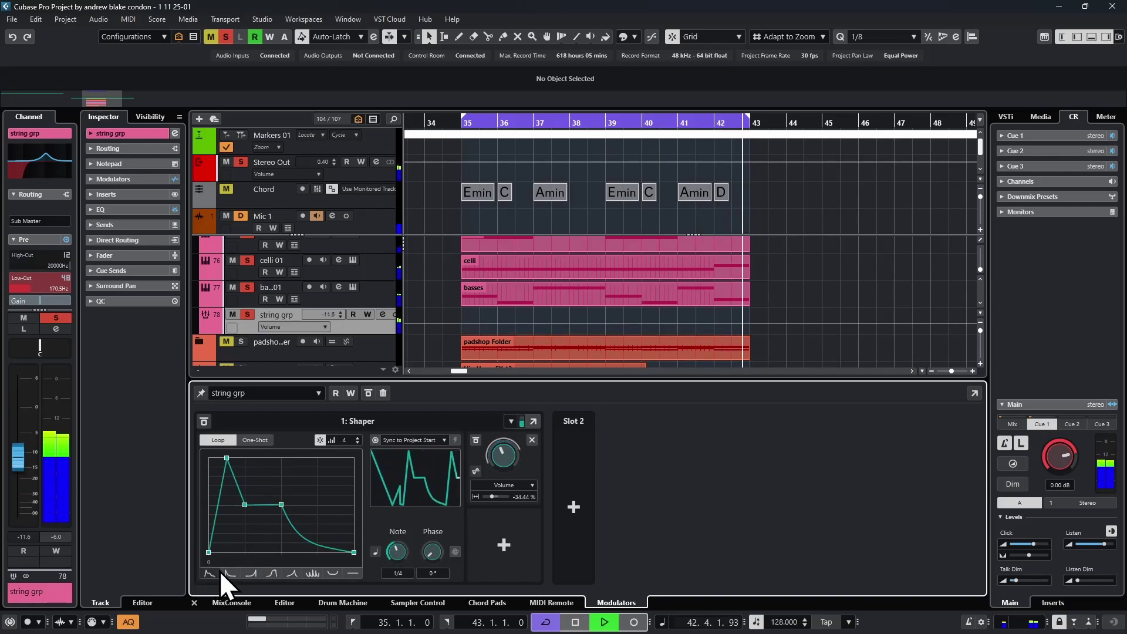
{"action": "left_click", "coordinate": [224, 572]}
{"action": "left_click", "coordinate": [246, 573]}
{"action": "left_click", "coordinate": [266, 572]}
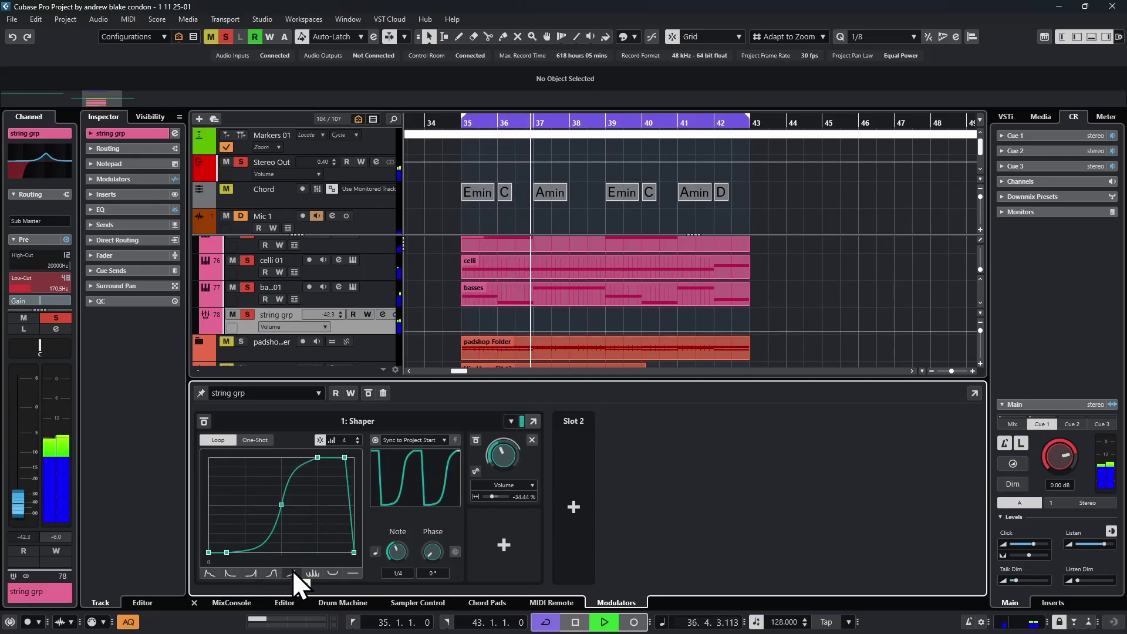
{"action": "left_click", "coordinate": [292, 572]}
{"action": "left_click", "coordinate": [310, 572]}
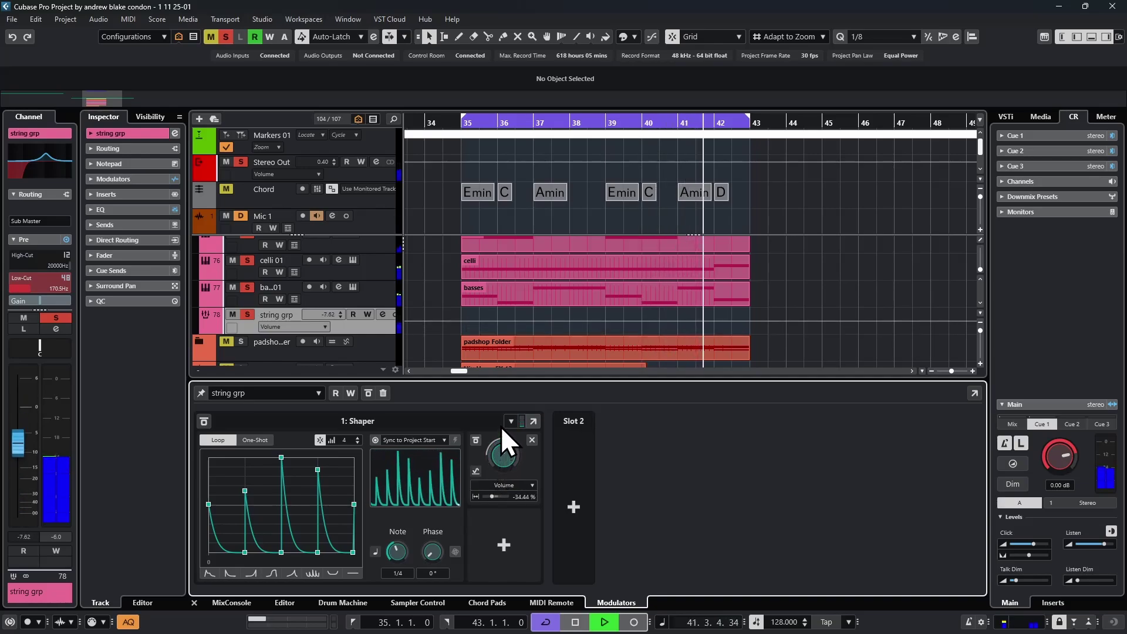
Step: Turn off solo on string grp and play the full mix with the shaped volume
{"action": "key", "text": "s"}
{"action": "key", "text": "space"}
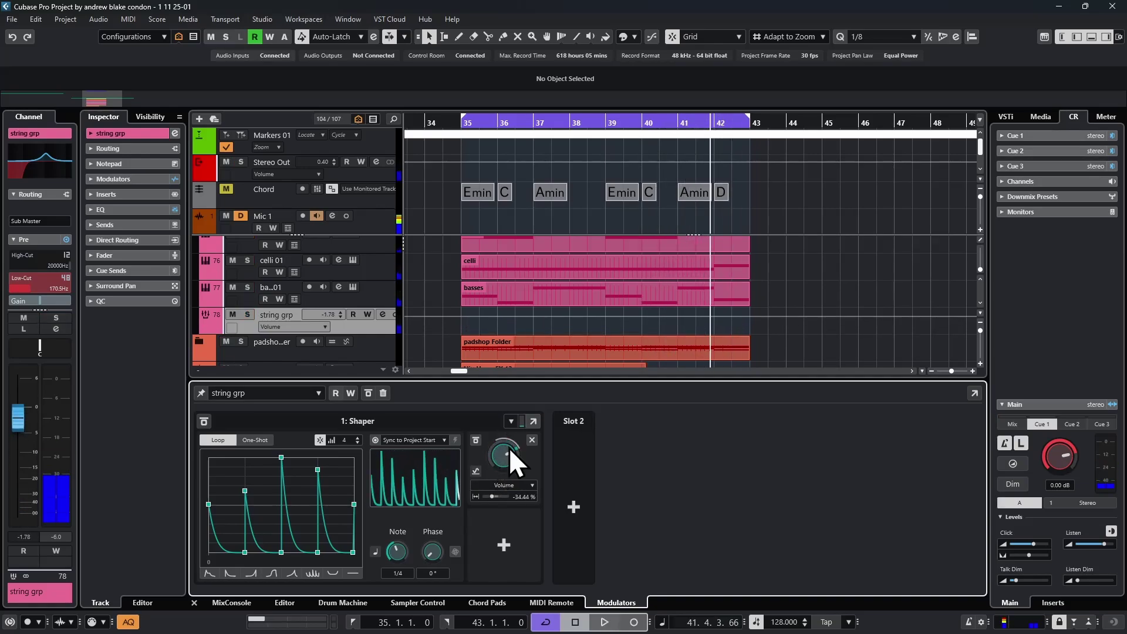
{"action": "key", "text": "space"}
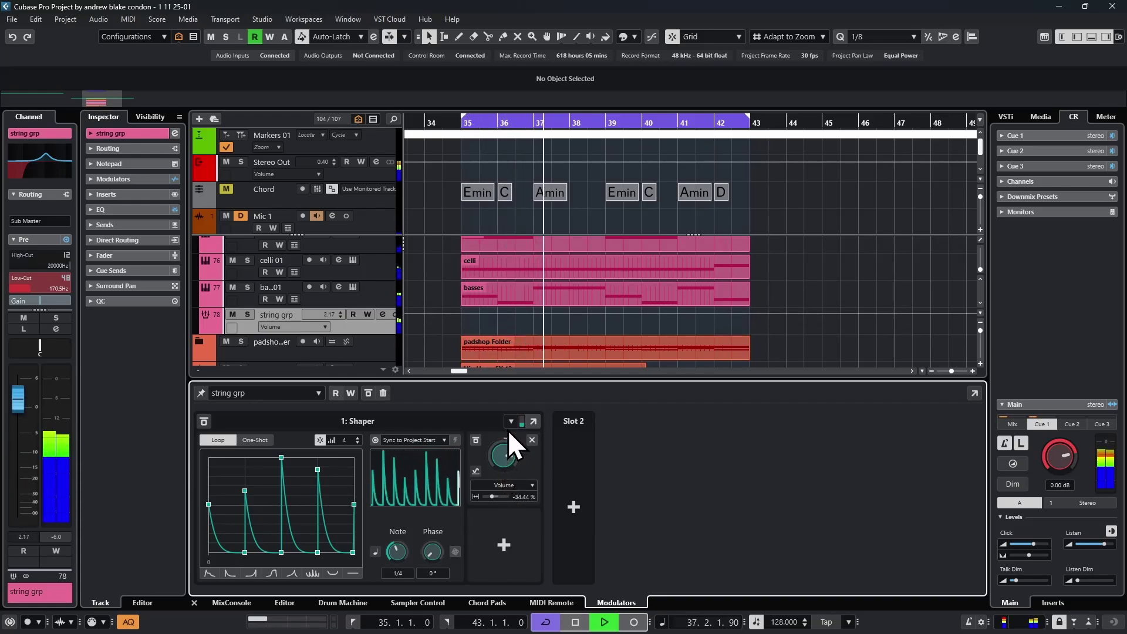
{"action": "key", "text": "space"}
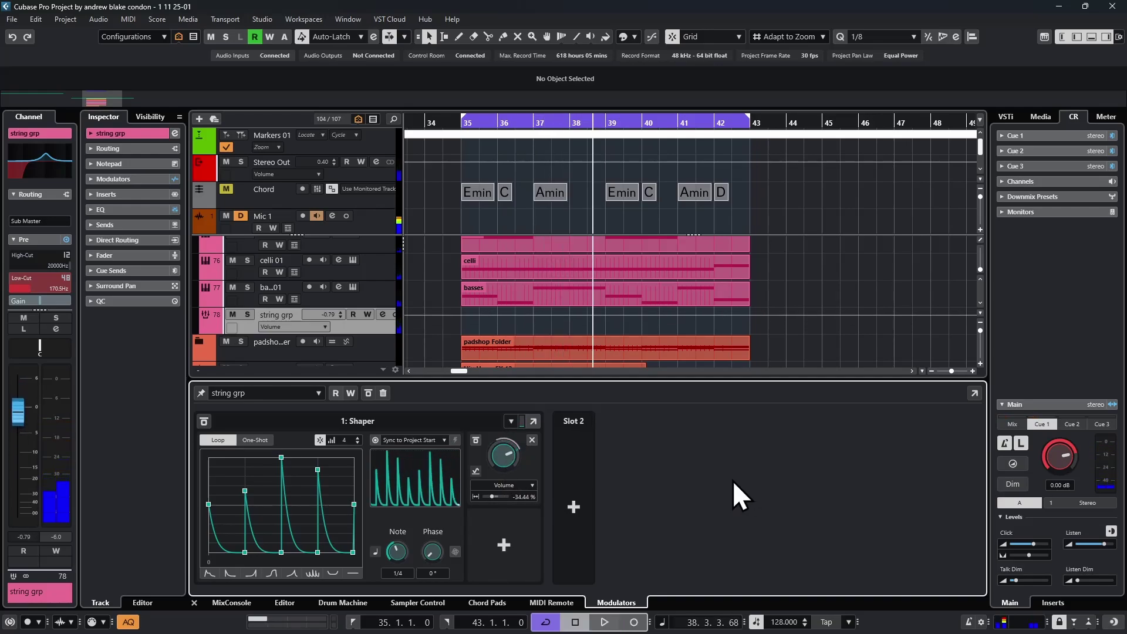
Step: Add an LFO as the second modulator and flatten string grp's mid EQ boost
{"action": "left_click", "coordinate": [574, 506]}
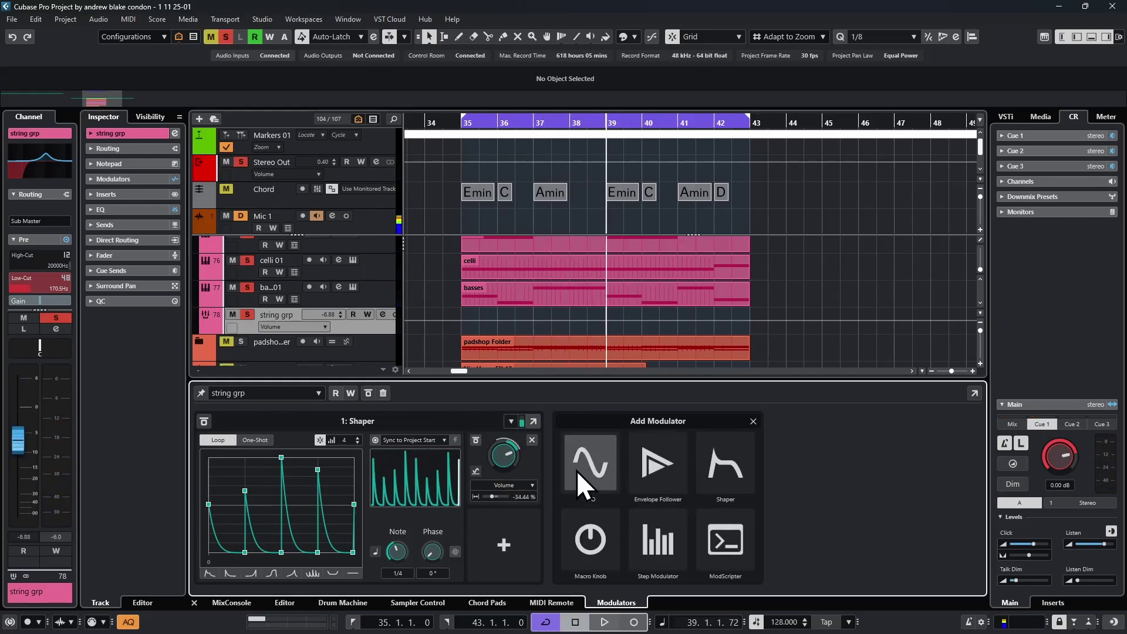
{"action": "left_click", "coordinate": [583, 463]}
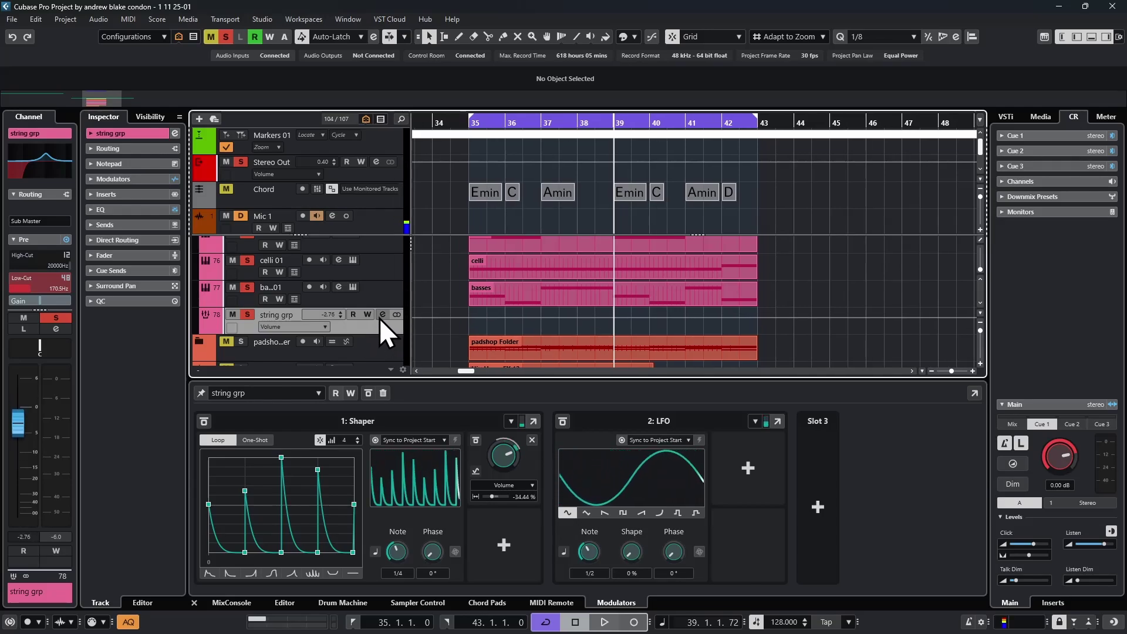
{"action": "left_click", "coordinate": [381, 317]}
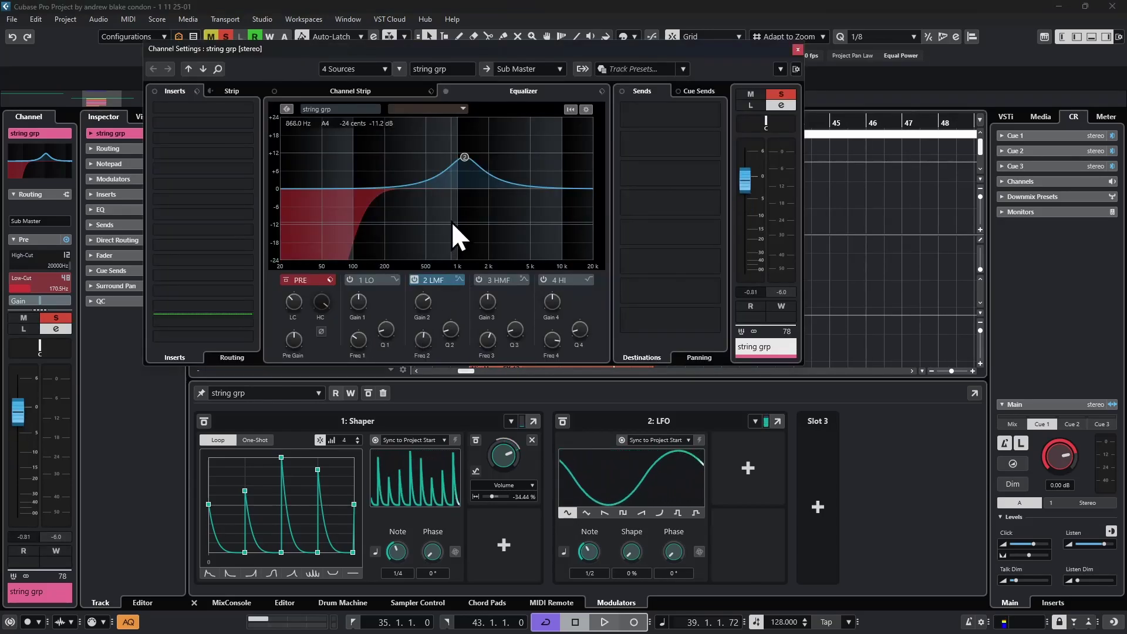
{"action": "mouse_move", "coordinate": [293, 303]}
{"action": "left_mouse_down"}
{"action": "mouse_move", "coordinate": [296, 266]}
{"action": "mouse_move", "coordinate": [292, 311]}
{"action": "left_mouse_up"}
{"action": "key", "text": "space"}
{"action": "key", "text": "space"}
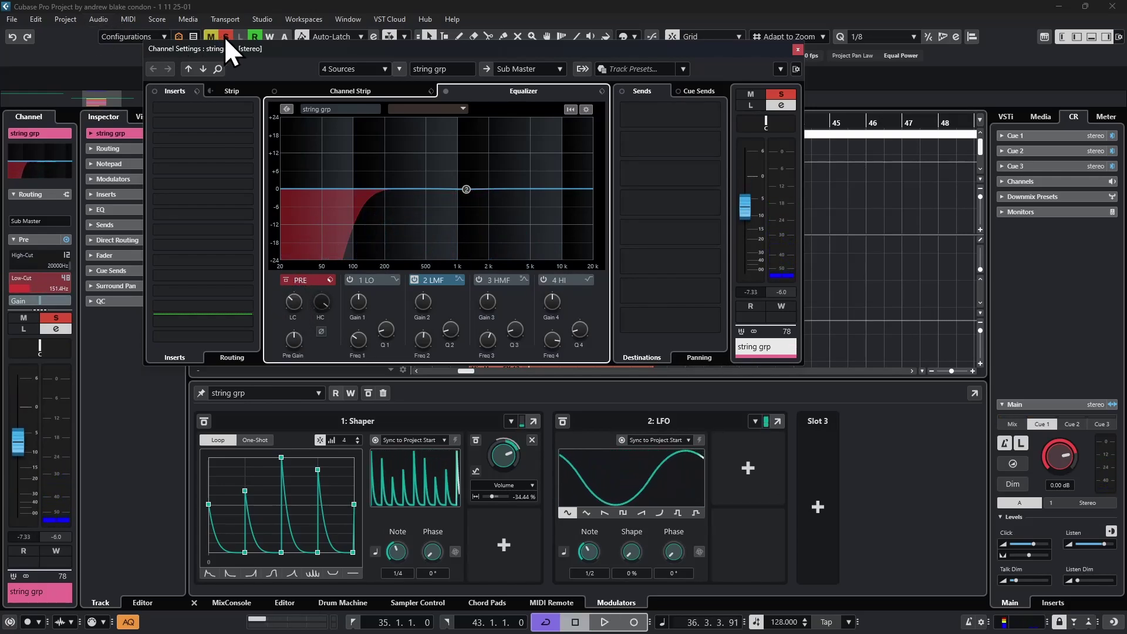
{"action": "left_click", "coordinate": [226, 36]}
Step: Raise the string grp low-cut to about 190 Hz, re-soloing the track to listen
{"action": "key", "text": "space"}
{"action": "mouse_move", "coordinate": [296, 306]}
{"action": "left_mouse_down"}
{"action": "mouse_move", "coordinate": [296, 276]}
{"action": "mouse_move", "coordinate": [293, 307]}
{"action": "left_mouse_up"}
{"action": "key", "text": "space"}
{"action": "key", "text": "s"}
Step: Boost EQ band 3 in the high mids, sweeping its frequency to settle near 4 kHz
{"action": "key", "text": "space"}
{"action": "mouse_move", "coordinate": [502, 188]}
{"action": "left_mouse_down"}
{"action": "mouse_move", "coordinate": [460, 188]}
{"action": "mouse_move", "coordinate": [511, 186]}
{"action": "mouse_move", "coordinate": [504, 174]}
{"action": "mouse_move", "coordinate": [538, 167]}
{"action": "mouse_move", "coordinate": [393, 162]}
{"action": "mouse_move", "coordinate": [500, 166]}
{"action": "left_mouse_up"}
{"action": "key", "text": "space"}
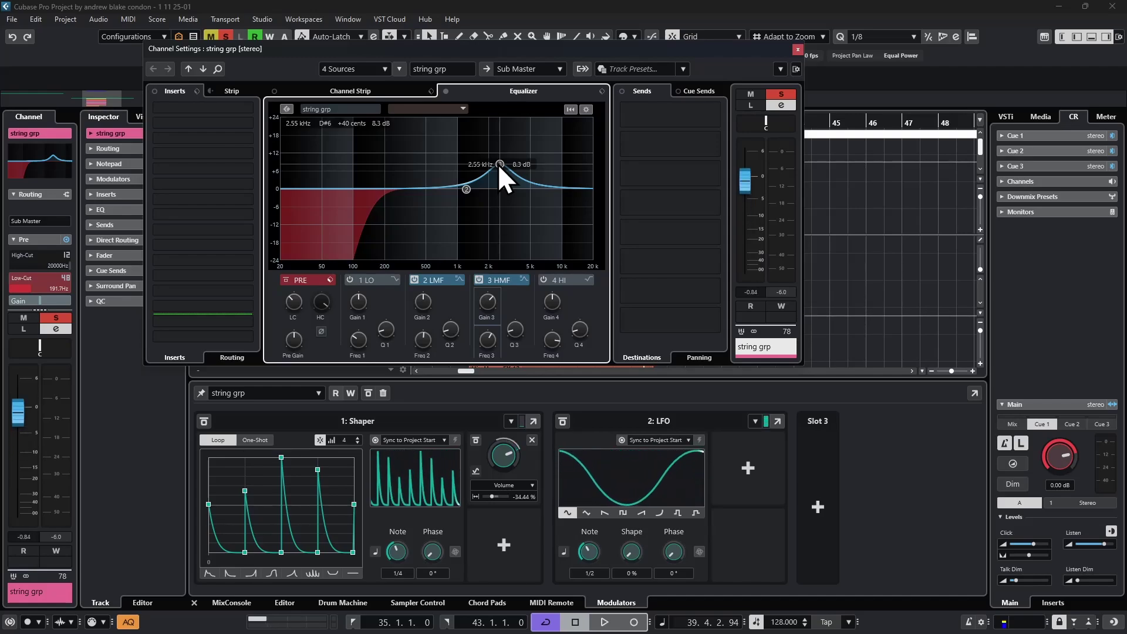
{"action": "key", "text": "space"}
{"action": "left_click_drag", "start_coordinate": [498, 164], "coordinate": [523, 162]}
{"action": "key", "text": "space"}
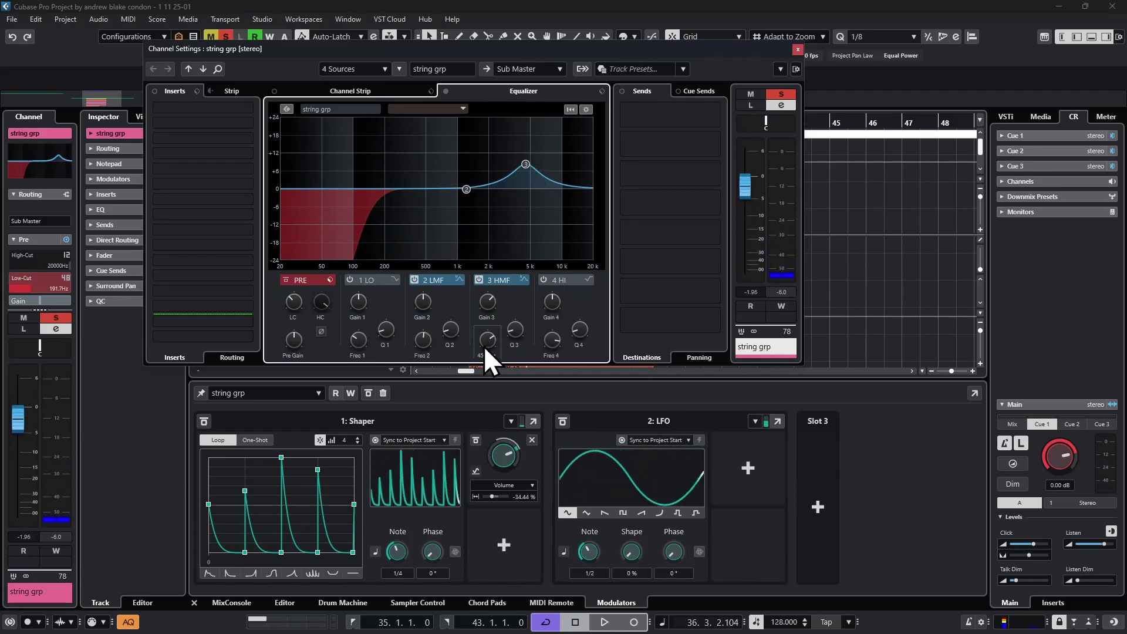
{"action": "left_click_drag", "start_coordinate": [484, 342], "coordinate": [489, 340]}
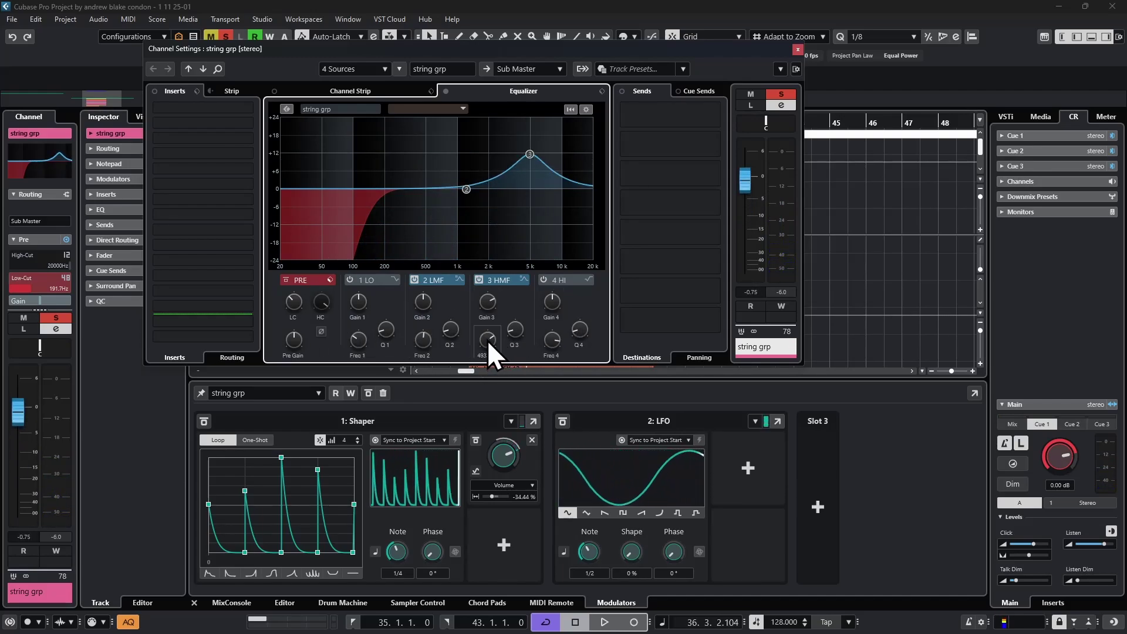
{"action": "key", "text": "space"}
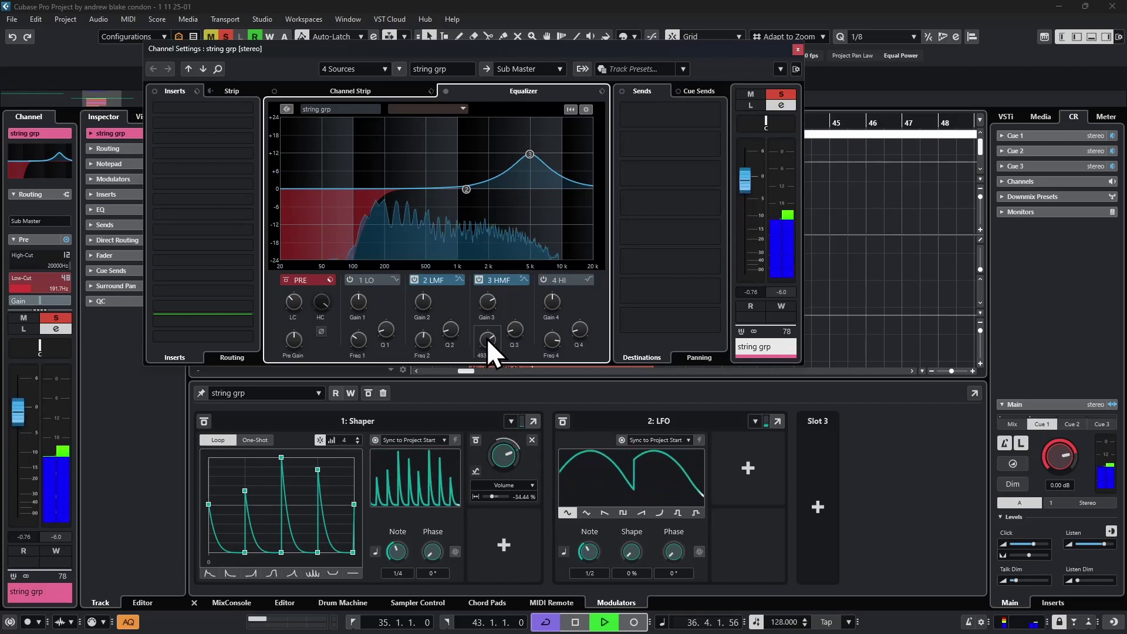
{"action": "mouse_move", "coordinate": [487, 339]}
{"action": "left_mouse_down"}
{"action": "mouse_move", "coordinate": [480, 394]}
{"action": "mouse_move", "coordinate": [485, 344]}
{"action": "left_mouse_up"}
{"action": "key", "text": "space"}
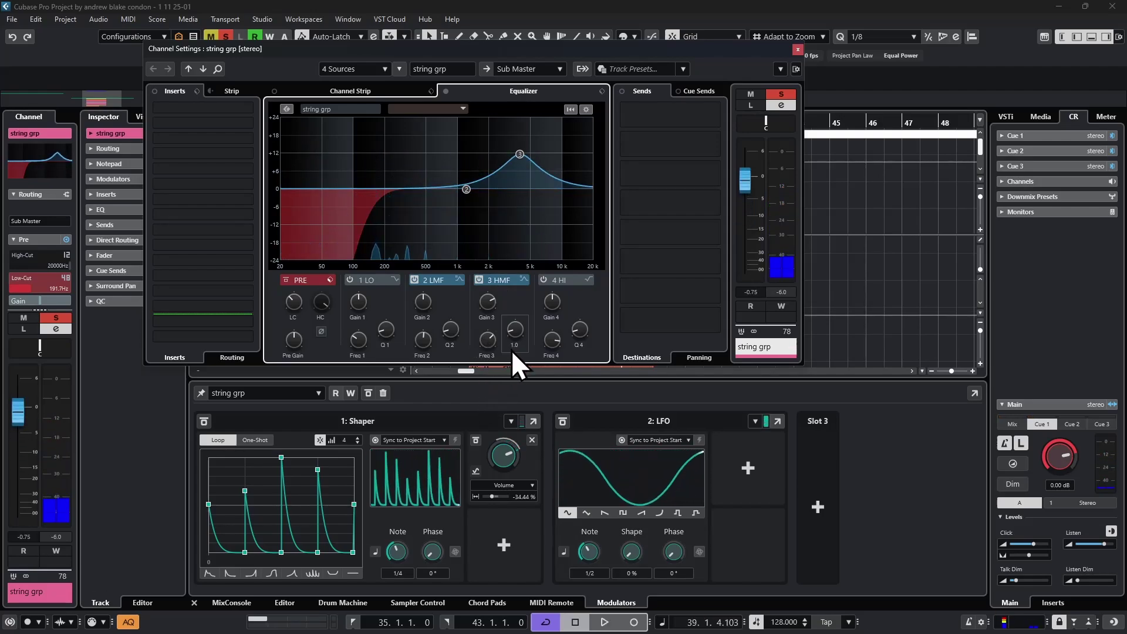
Step: Assign the string grp LFO to the EQ band 3 frequency and audition the sweep
{"action": "left_click", "coordinate": [737, 465]}
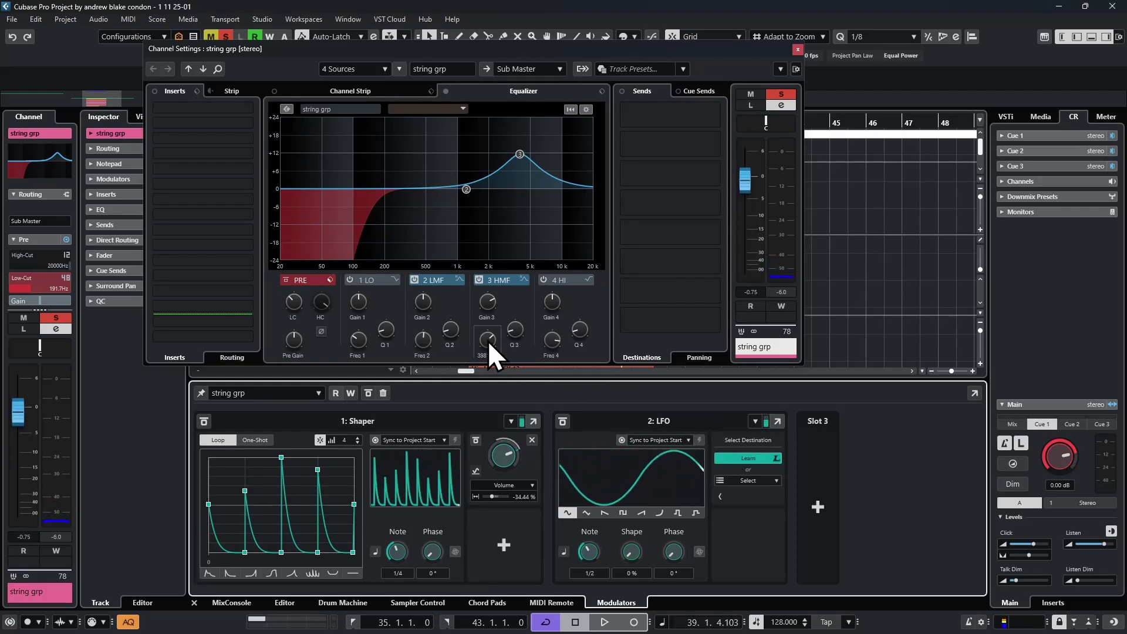
{"action": "left_click", "coordinate": [487, 341]}
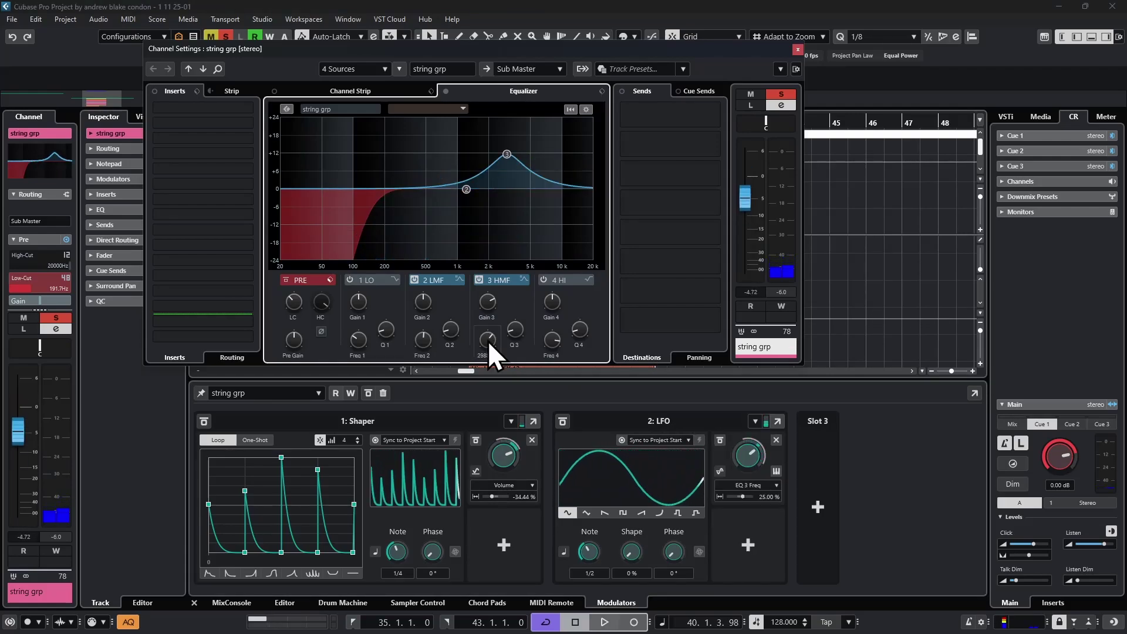
{"action": "key", "text": "space"}
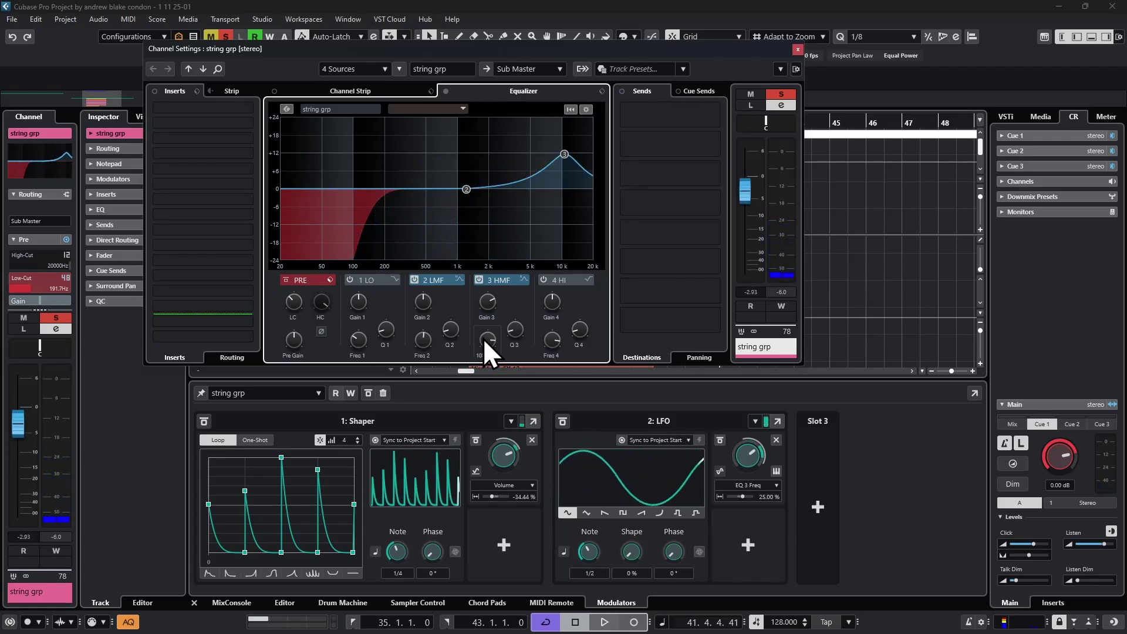
Step: Slow the LFO rate to 1 and audition the result
{"action": "left_click", "coordinate": [747, 453]}
{"action": "key", "text": "space"}
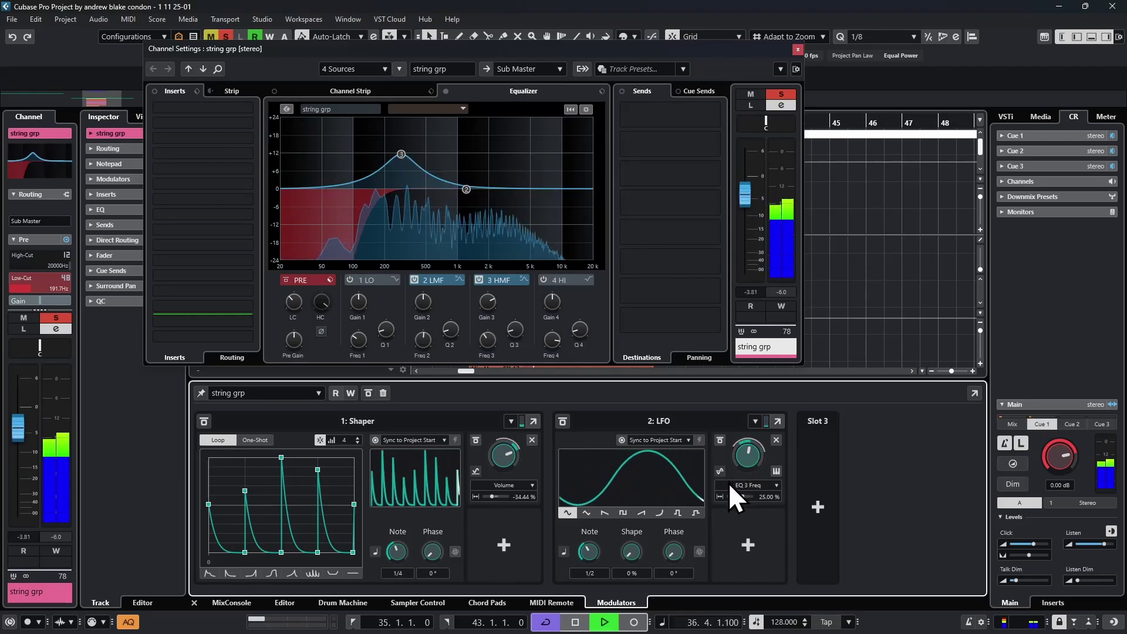
{"action": "key", "text": "space"}
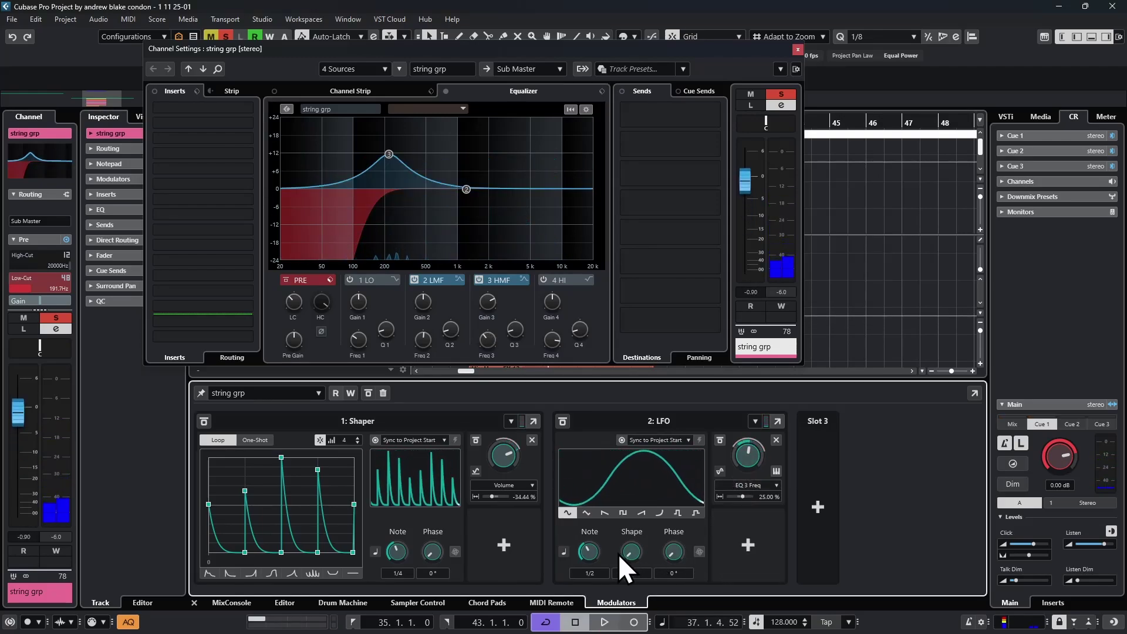
{"action": "key", "text": "space"}
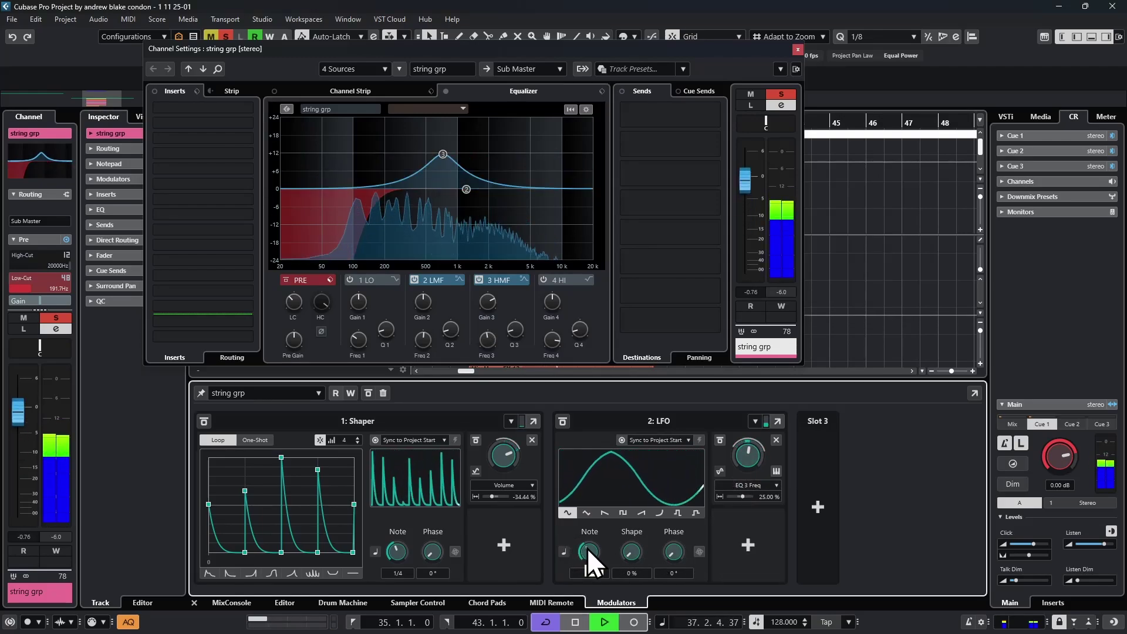
{"action": "scroll", "coordinate": [587, 547], "scroll_direction": "down", "scroll_amount": 3}
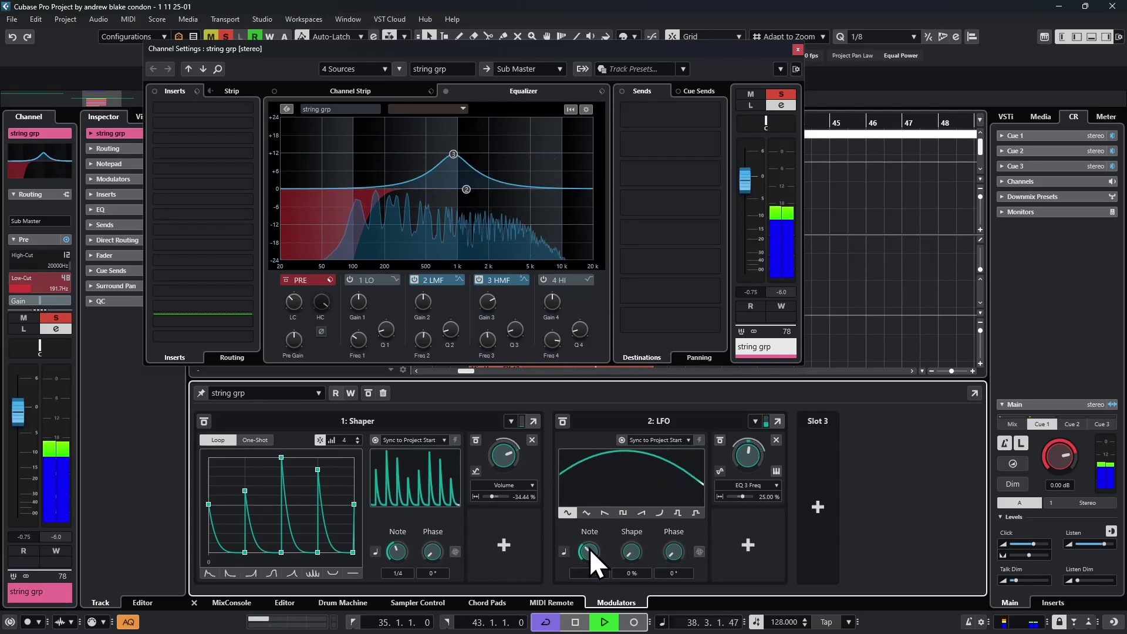
{"action": "scroll", "coordinate": [589, 549], "scroll_direction": "down", "scroll_amount": 2}
{"action": "key", "text": "space"}
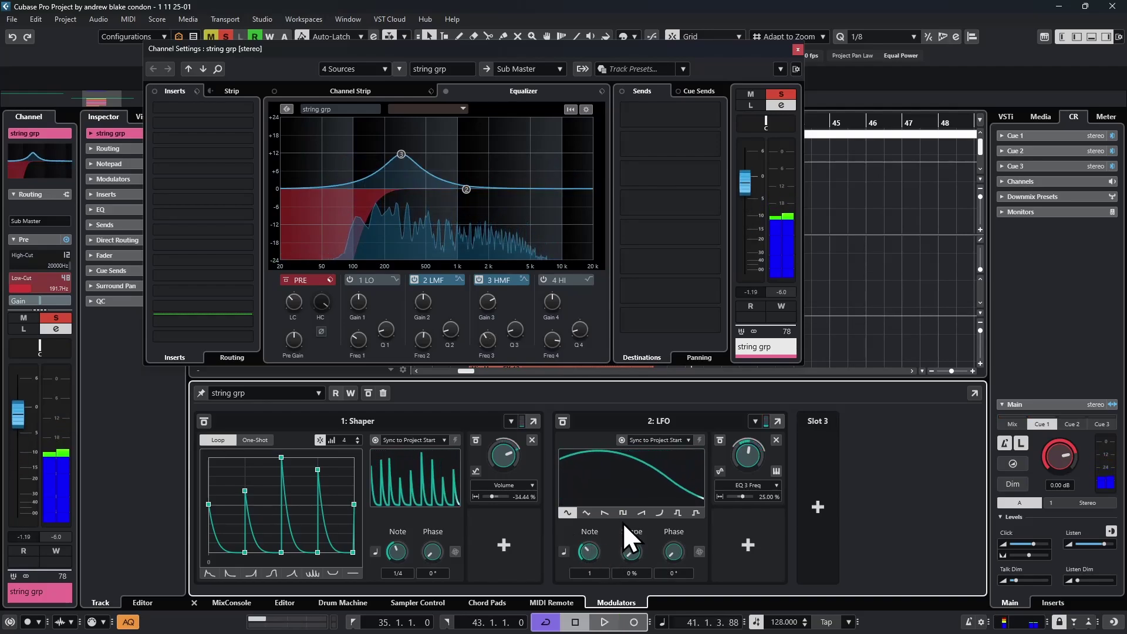
Step: Switch off the toolbar solo and audition the full mix from bar 35
{"action": "left_click", "coordinate": [224, 35]}
{"action": "key", "text": "space"}
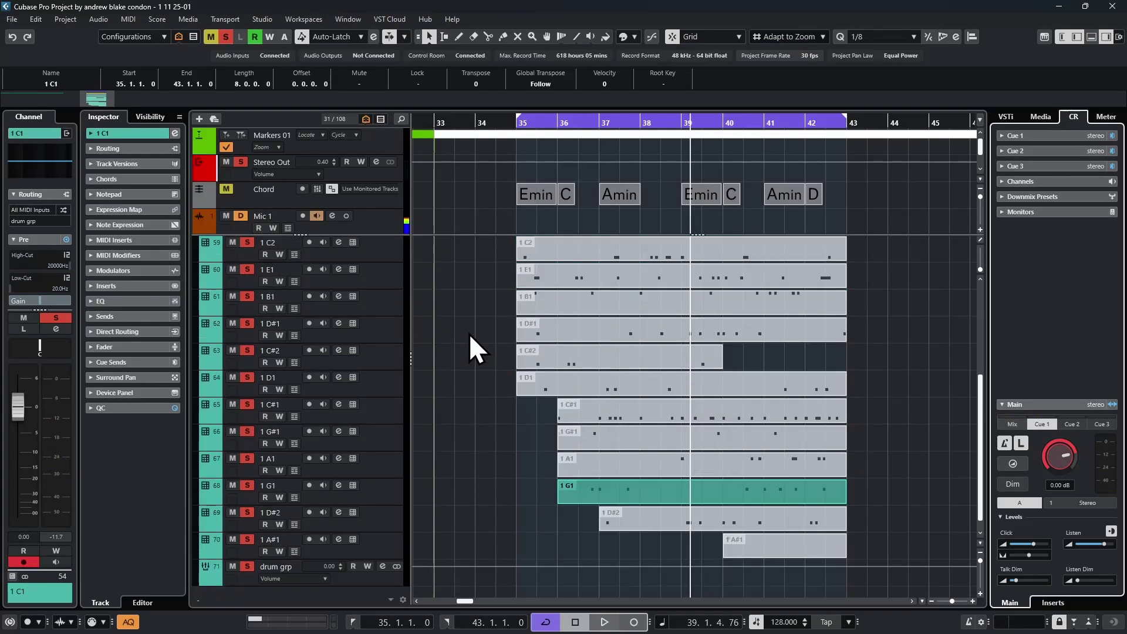
{"action": "key", "text": "KP_1"}
{"action": "key", "text": "space"}
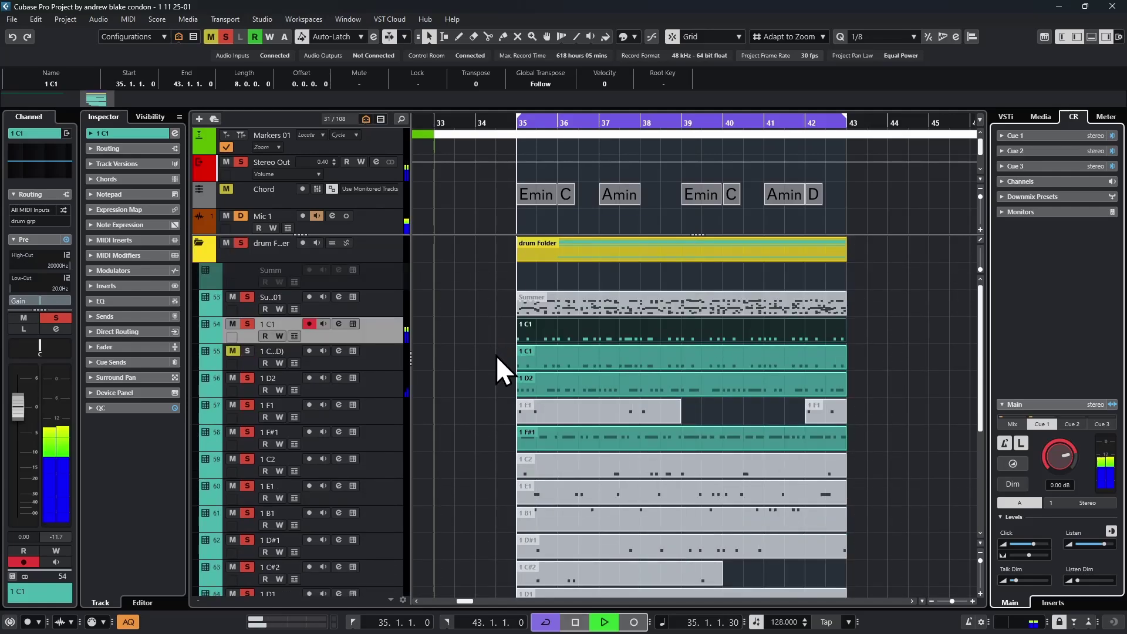
{"action": "key", "text": "space"}
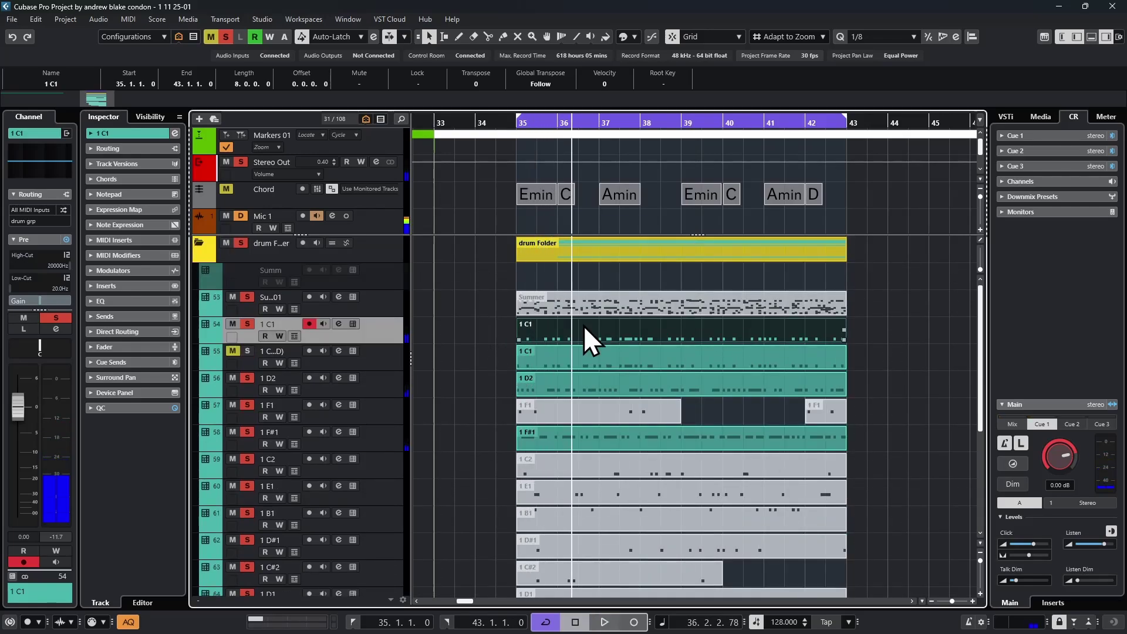
Step: Solo the 1 C1 track, show Kick 1's Pad FX in the Drum Machine, and lower its limiter
{"action": "left_click", "coordinate": [247, 324], "text": "ctrl"}
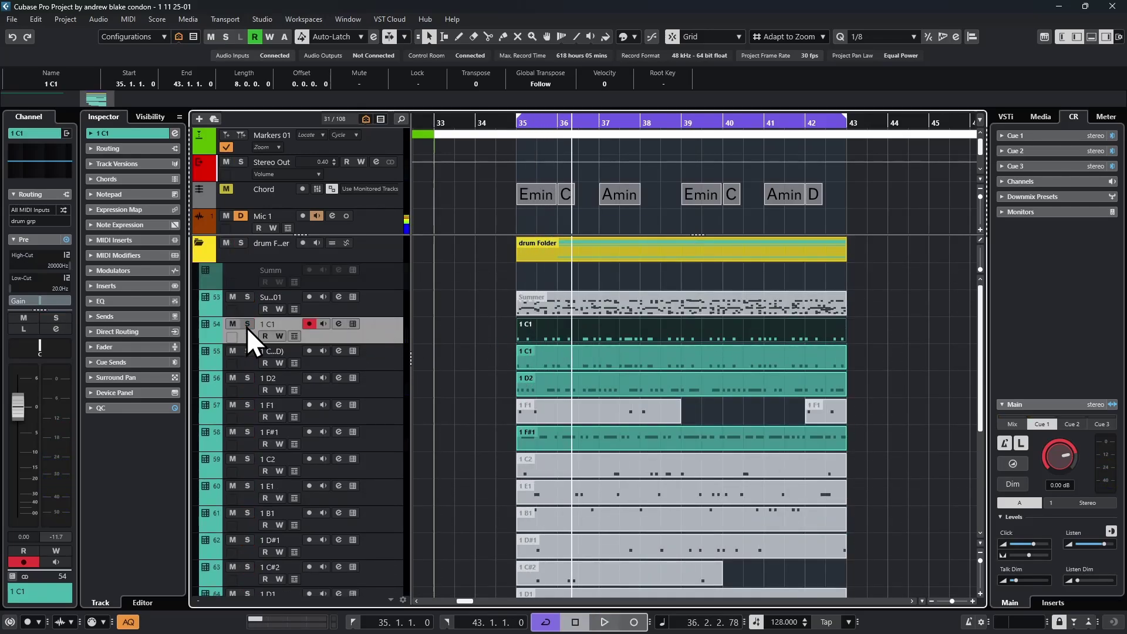
{"action": "left_click", "coordinate": [247, 323]}
{"action": "left_click", "coordinate": [353, 324]}
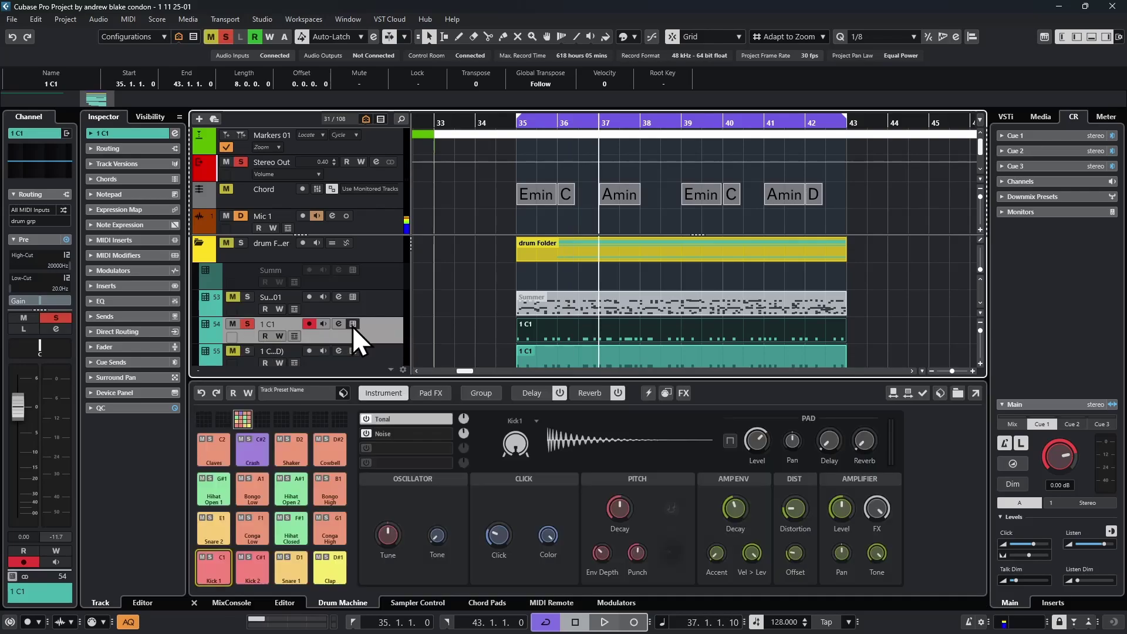
{"action": "left_click", "coordinate": [429, 391]}
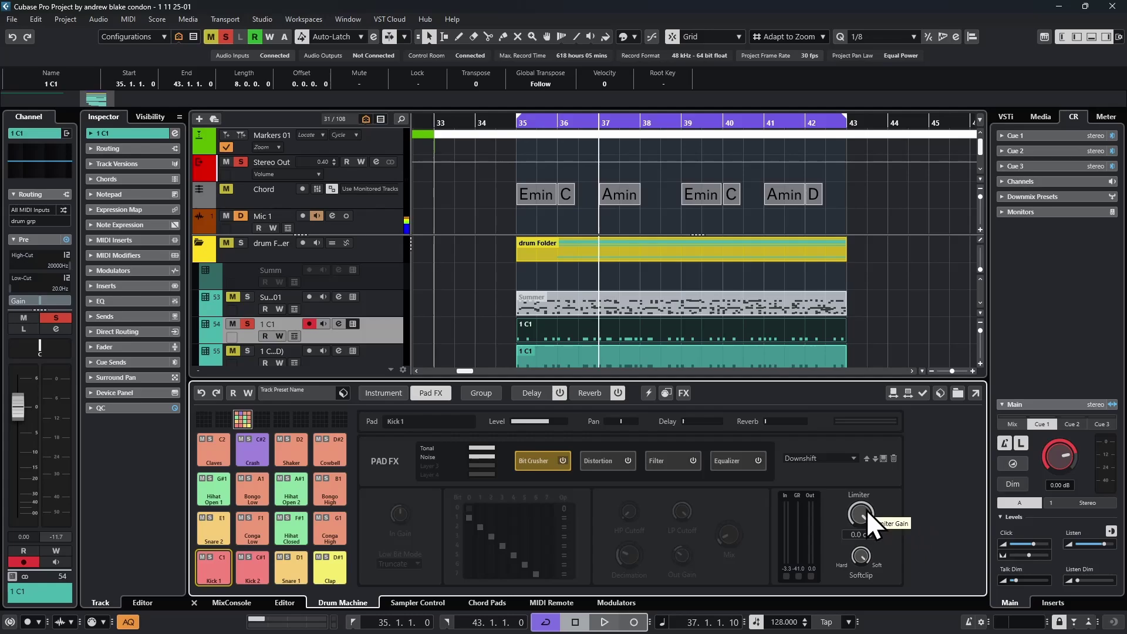
{"action": "key", "text": "space"}
{"action": "left_click_drag", "start_coordinate": [861, 512], "coordinate": [858, 594]}
{"action": "key", "text": "space"}
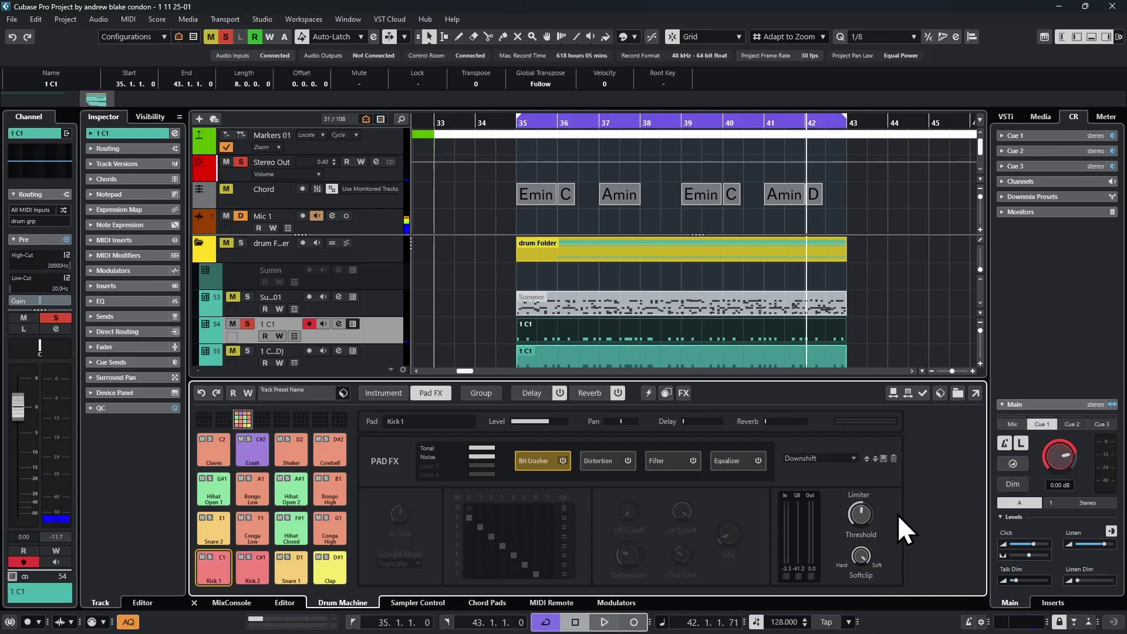
{"action": "key", "text": "space"}
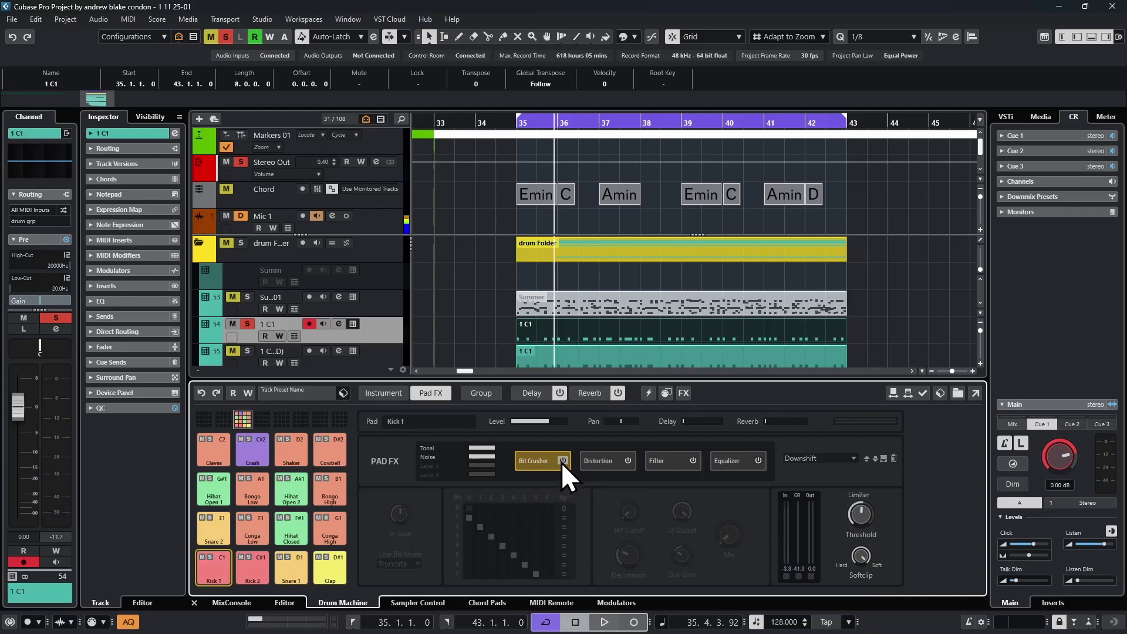
Step: Enable the Bit Crusher on Kick 1 and try the 4 Bit Crusher and Damaged presets
{"action": "left_click", "coordinate": [562, 461]}
{"action": "left_click", "coordinate": [822, 458]}
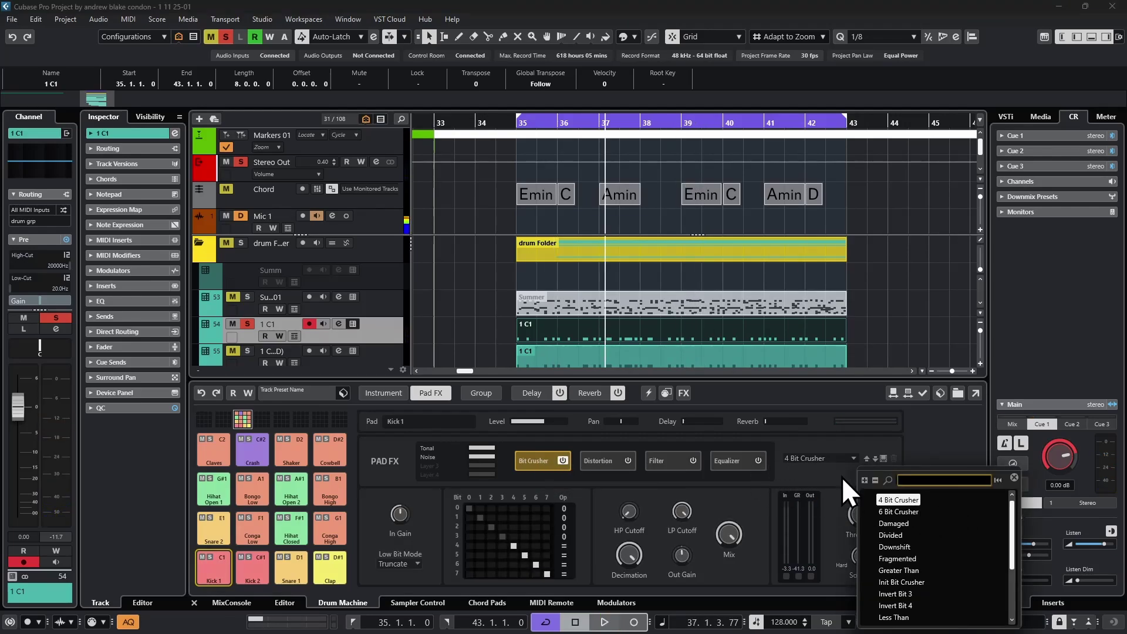
{"action": "key", "text": "space"}
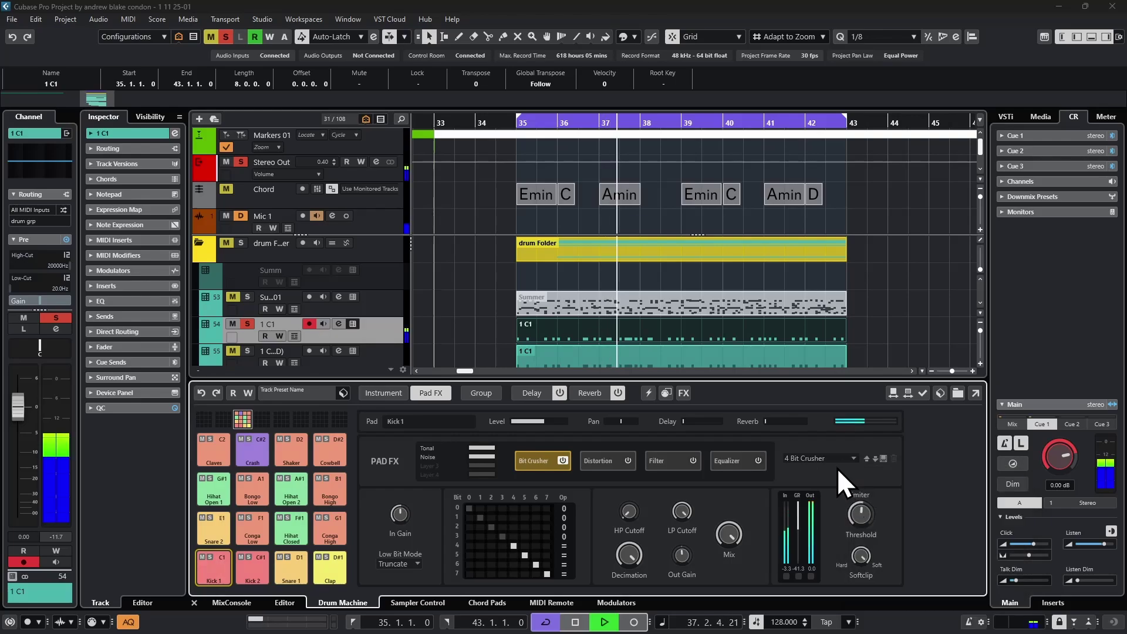
{"action": "left_click", "coordinate": [852, 459]}
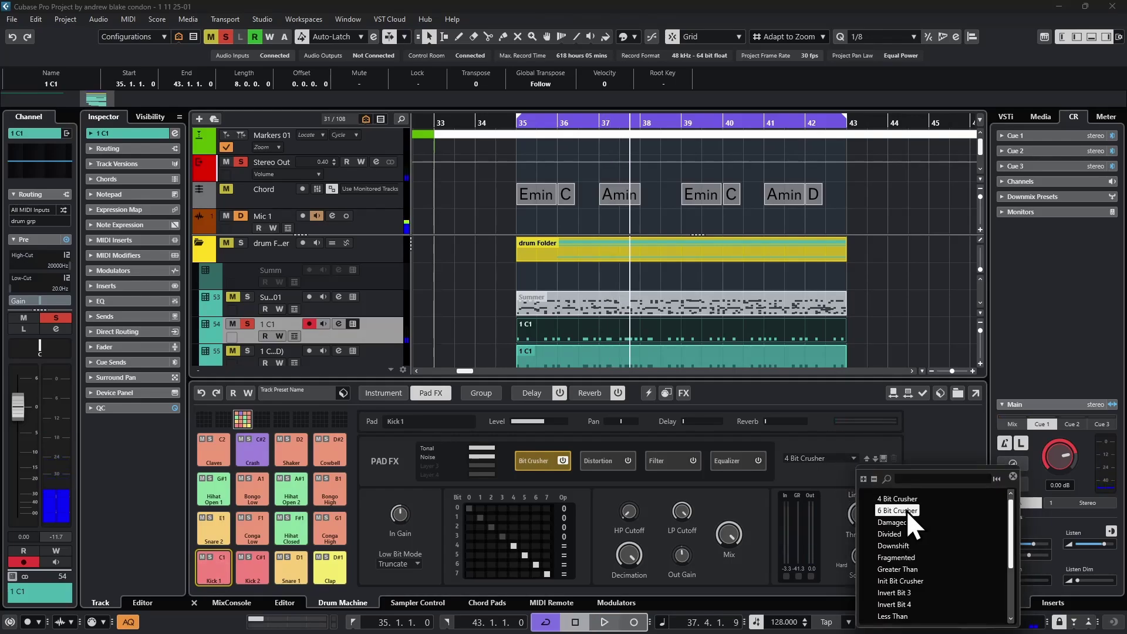
{"action": "left_click", "coordinate": [904, 522]}
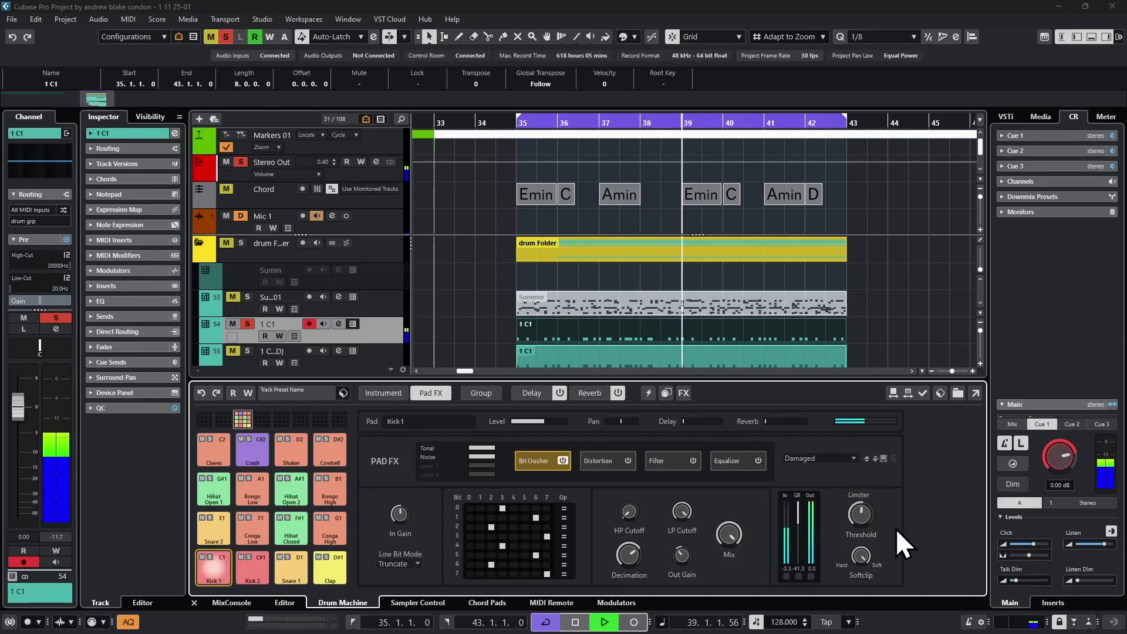
Step: Step through the presets to Downshift, lower decimation to 133.47, and audition it
{"action": "left_click", "coordinate": [875, 461]}
{"action": "key", "text": "space"}
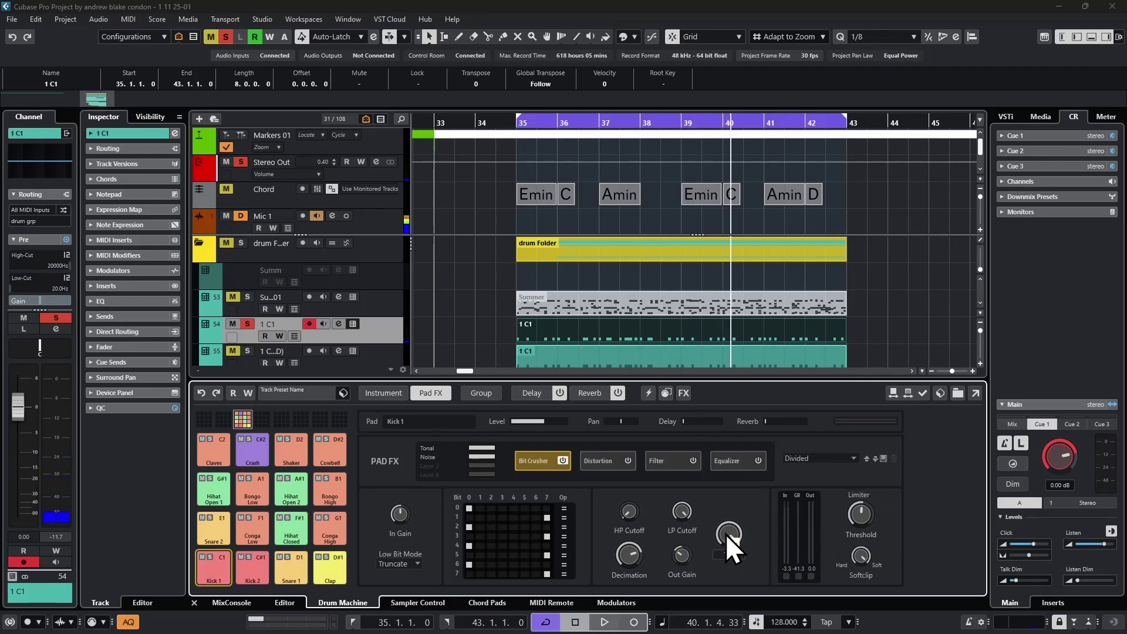
{"action": "key", "text": "space"}
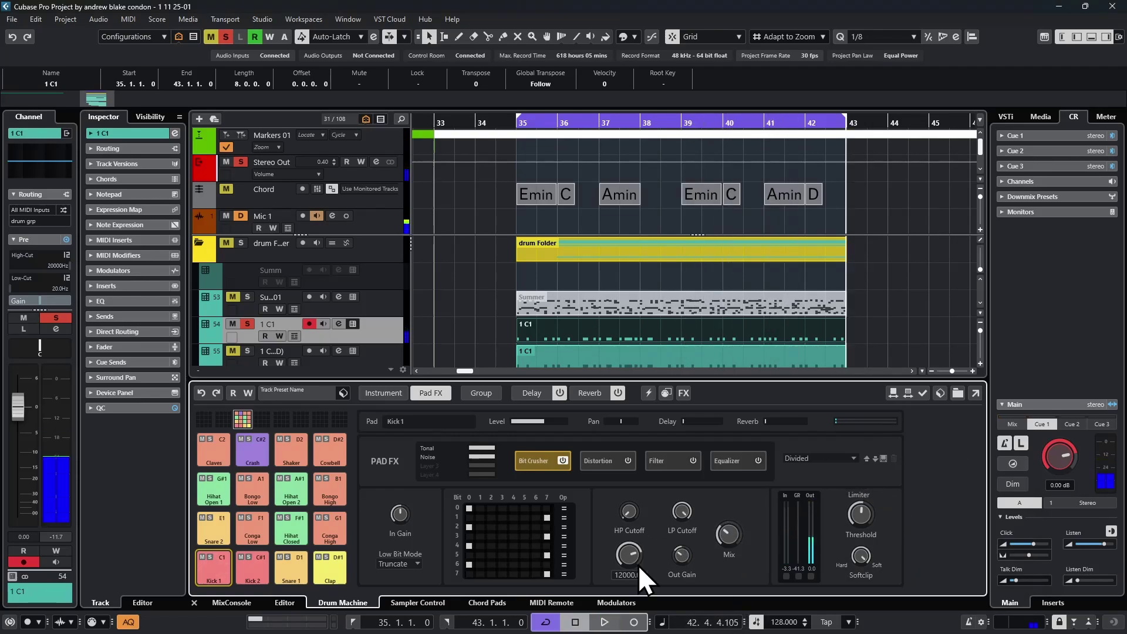
{"action": "mouse_move", "coordinate": [633, 564]}
{"action": "left_mouse_down"}
{"action": "mouse_move", "coordinate": [614, 562]}
{"action": "mouse_move", "coordinate": [625, 547]}
{"action": "left_mouse_up"}
{"action": "key", "text": "space"}
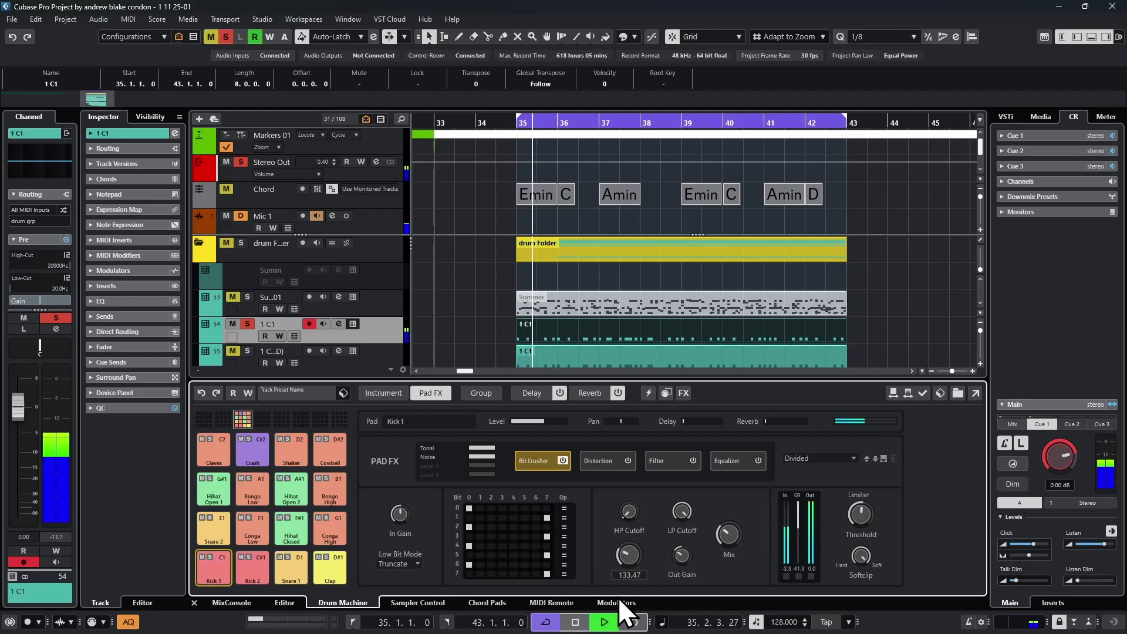
{"action": "key", "text": "space"}
{"action": "key", "text": "Down"}
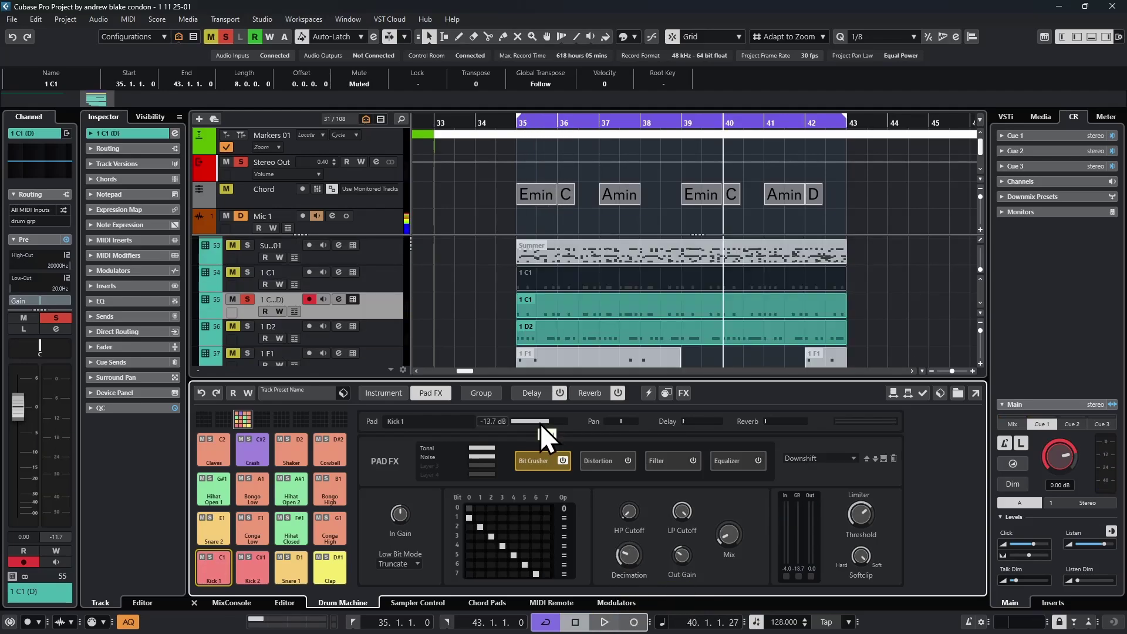
{"action": "key", "text": "space"}
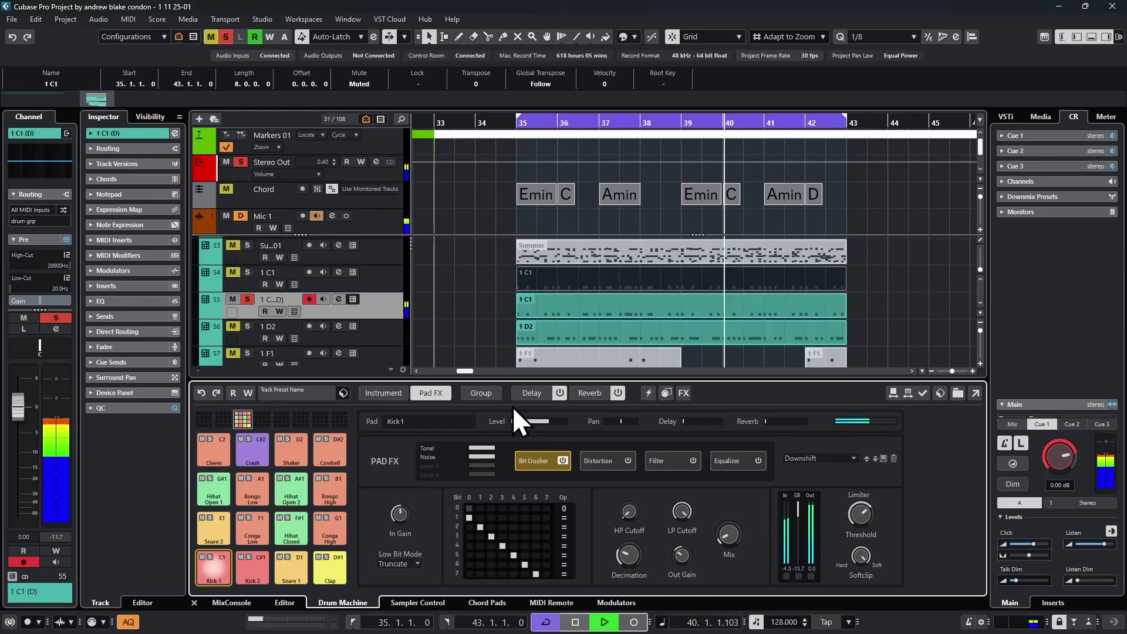
{"action": "scroll", "coordinate": [477, 321], "scroll_direction": "up", "scroll_amount": 2}
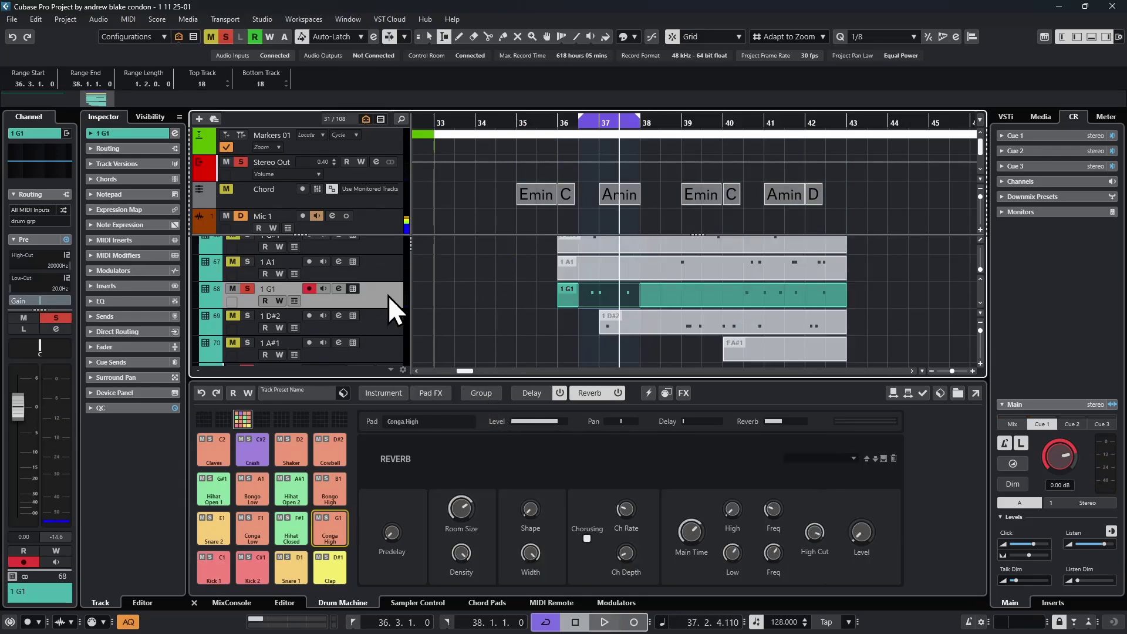
Step: Adjust the Conga High pad's reverb level and audition the selected range
{"action": "key", "text": "space"}
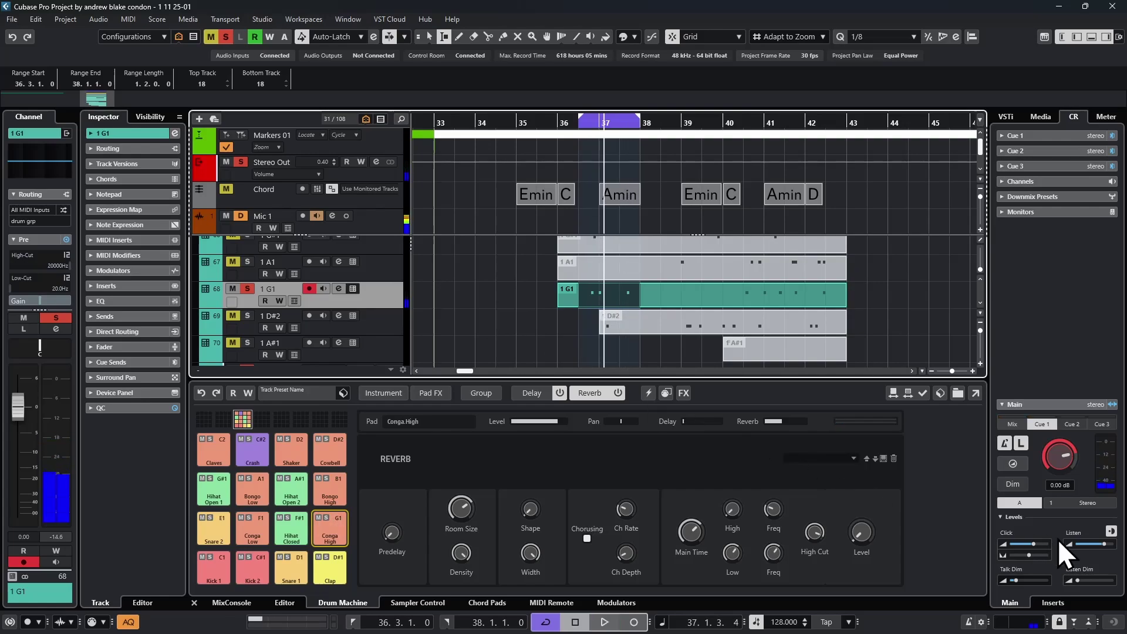
{"action": "left_click", "coordinate": [866, 503]}
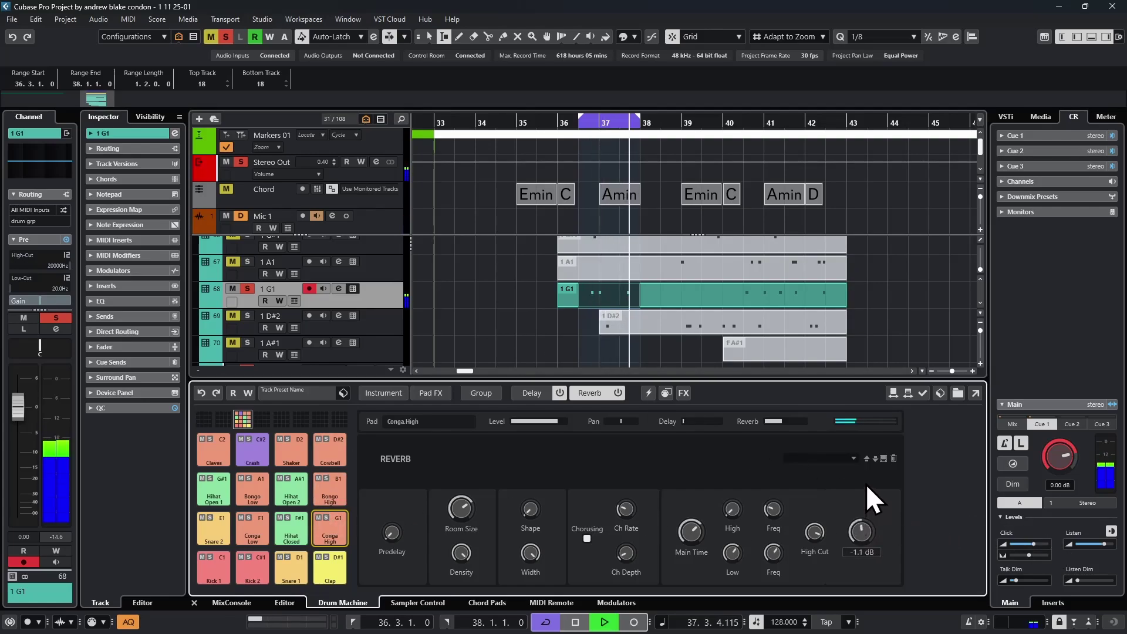
{"action": "key", "text": "space"}
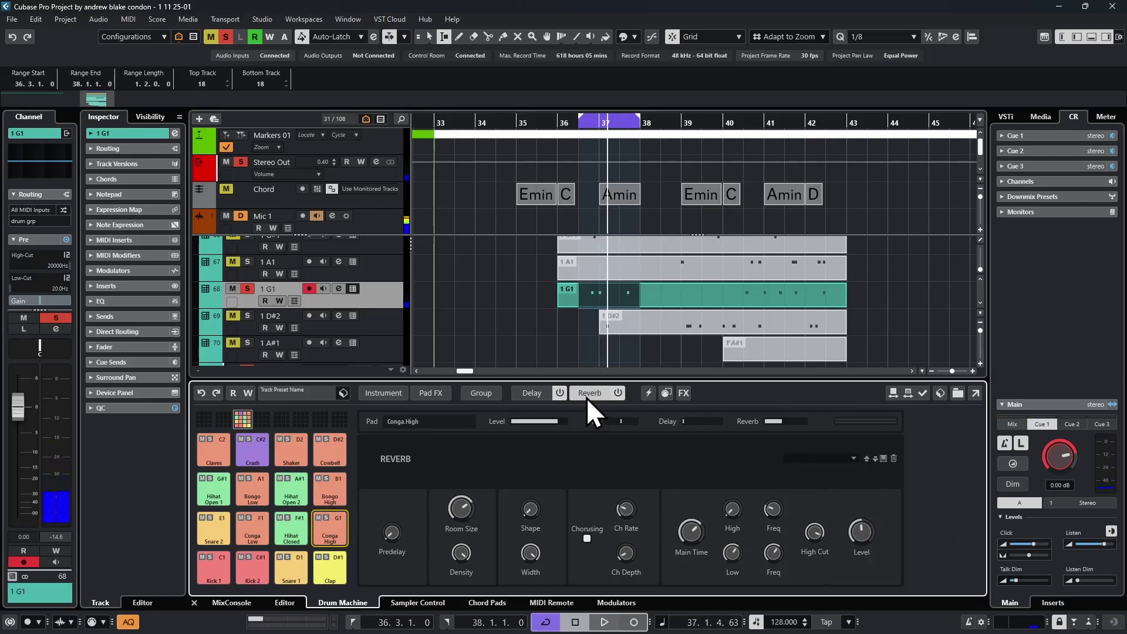
{"action": "key", "text": "space"}
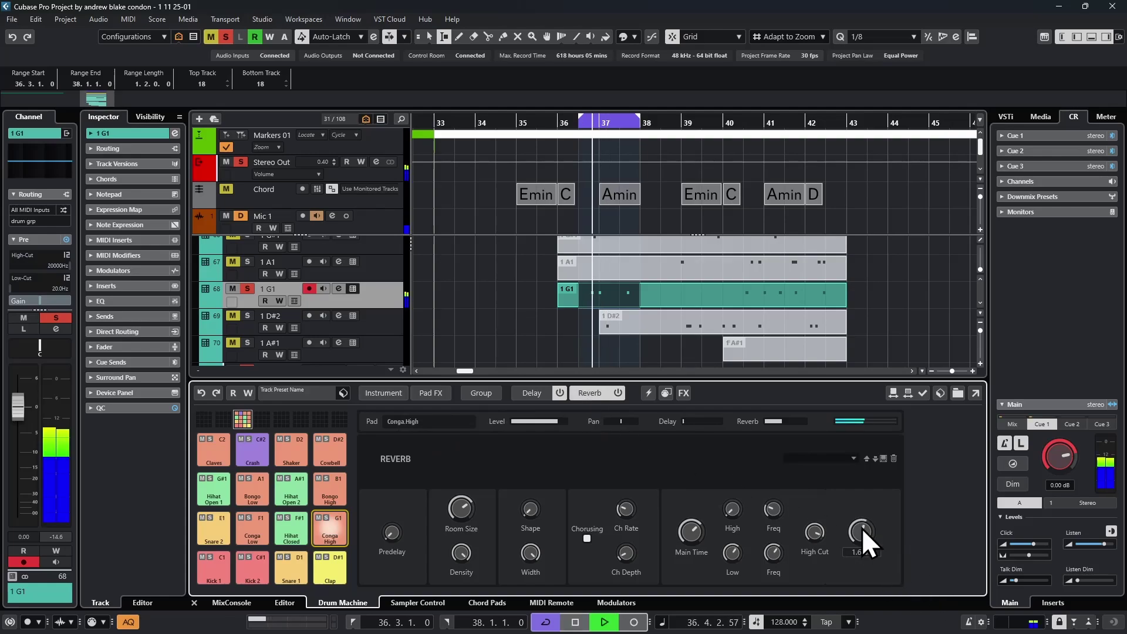
{"action": "key", "text": "space"}
Step: Clear the solo state on every track during playback
{"action": "scroll", "coordinate": [235, 252], "scroll_direction": "up", "scroll_amount": 5}
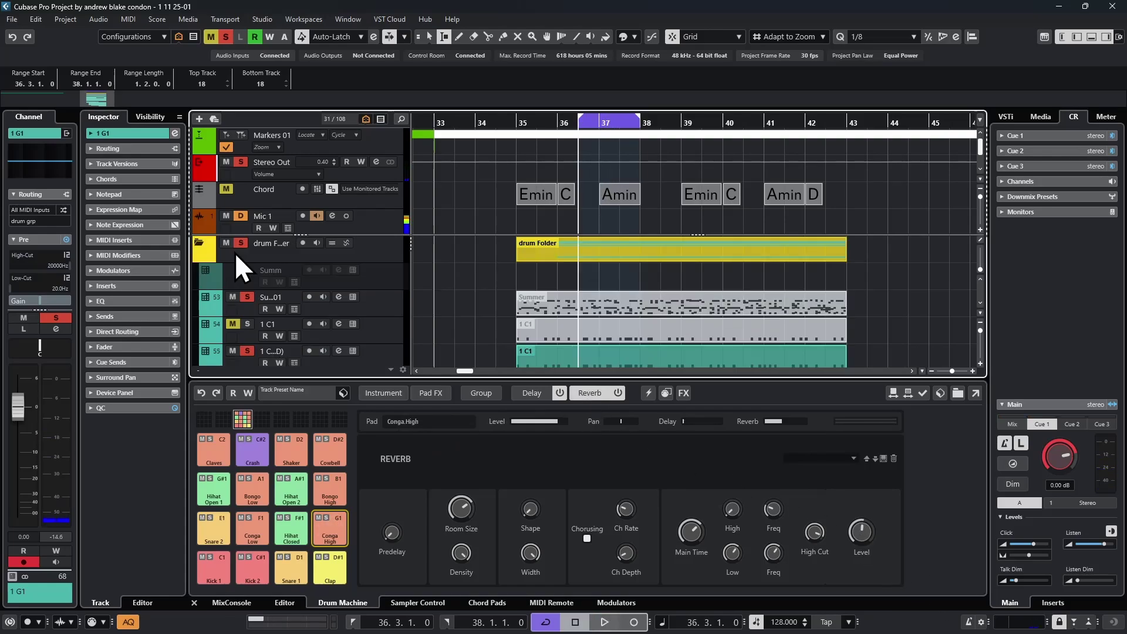
{"action": "key", "text": "space"}
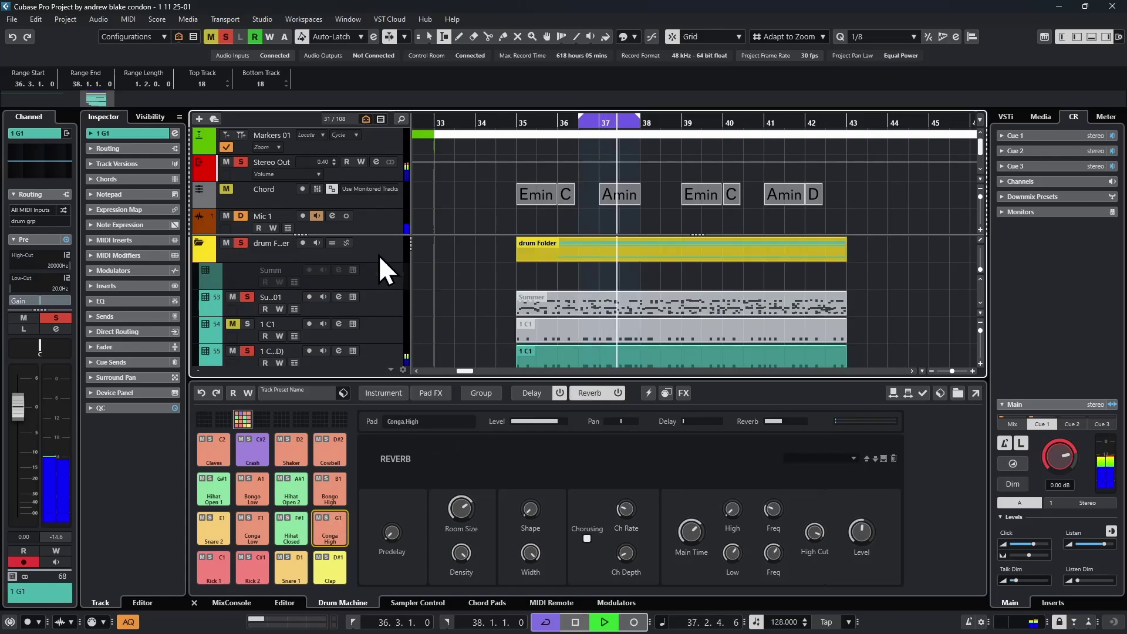
{"action": "left_click", "coordinate": [225, 37]}
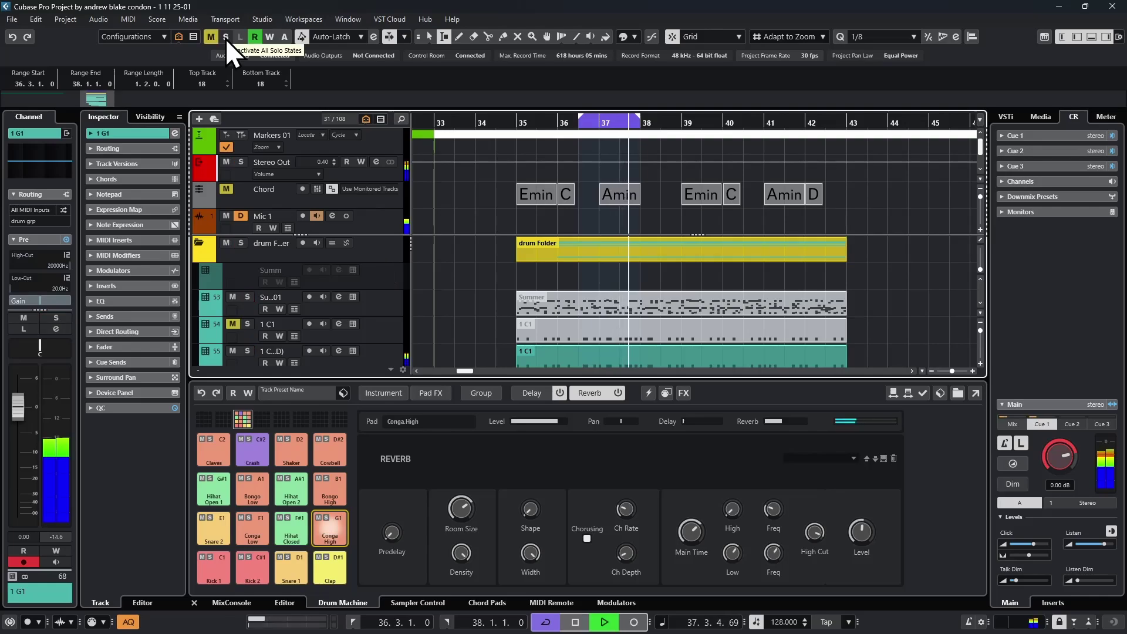
{"action": "key", "text": "space"}
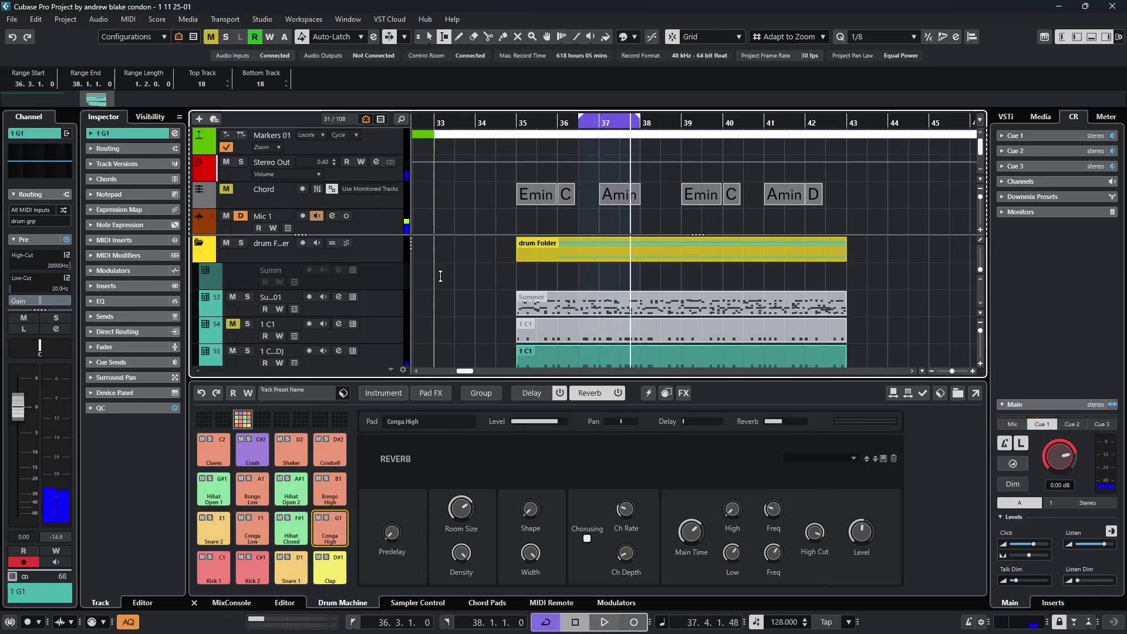
Step: Hide the lower zone and browse Media > Loops & Samples > Hip Hop Vault
{"action": "left_click", "coordinate": [1090, 37]}
{"action": "left_click", "coordinate": [1041, 118]}
{"action": "left_click", "coordinate": [1028, 277]}
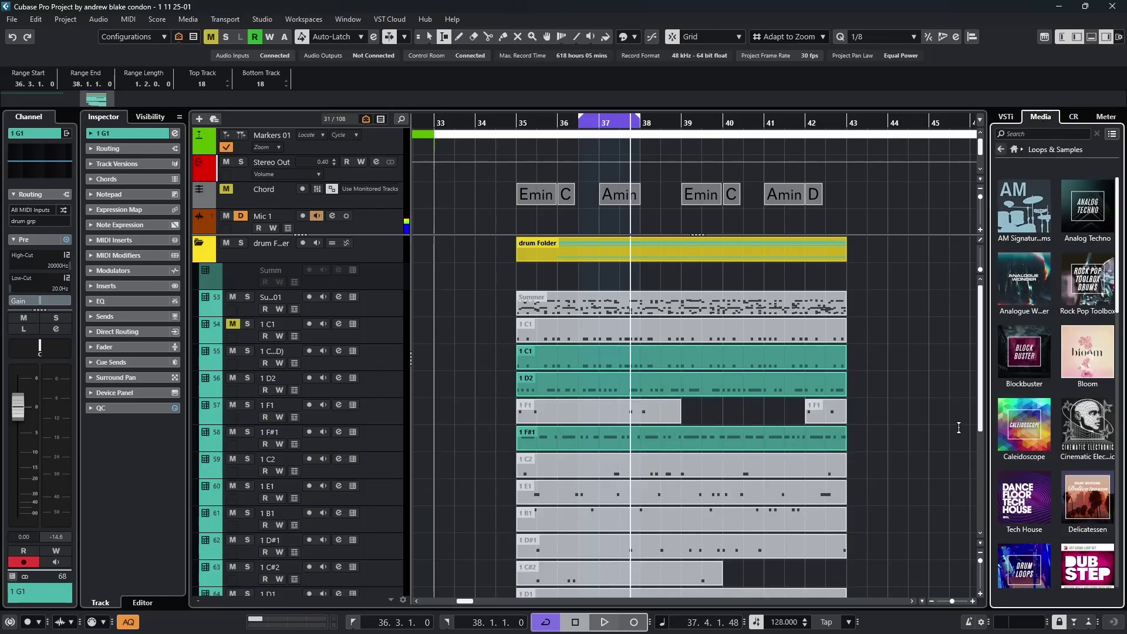
{"action": "scroll", "coordinate": [1056, 381], "scroll_direction": "down", "scroll_amount": 5}
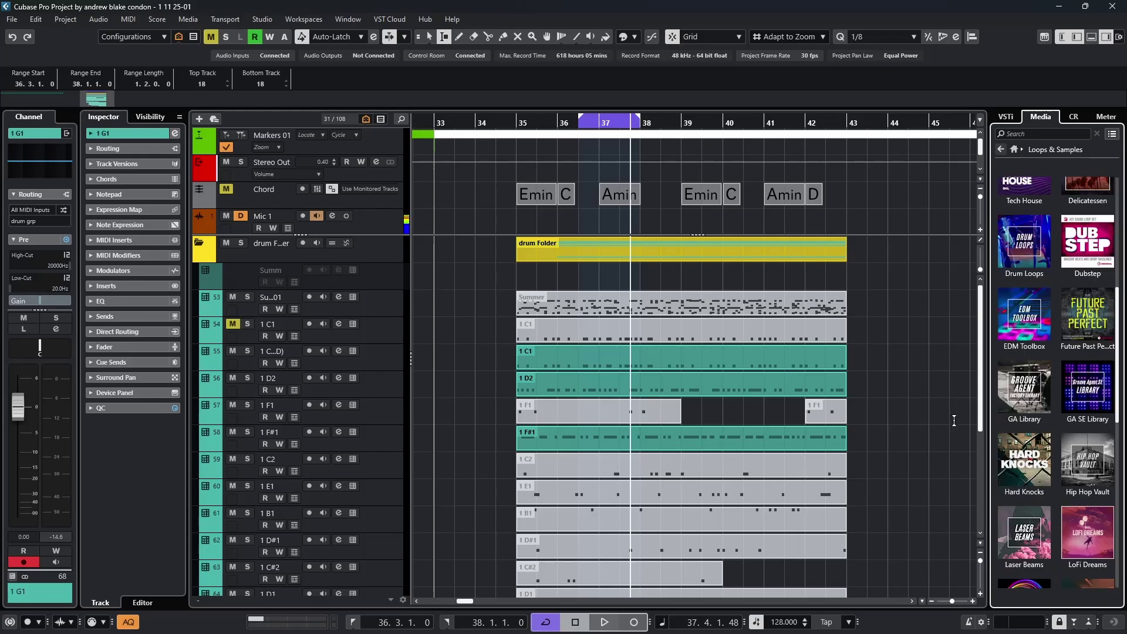
{"action": "left_click", "coordinate": [1101, 462]}
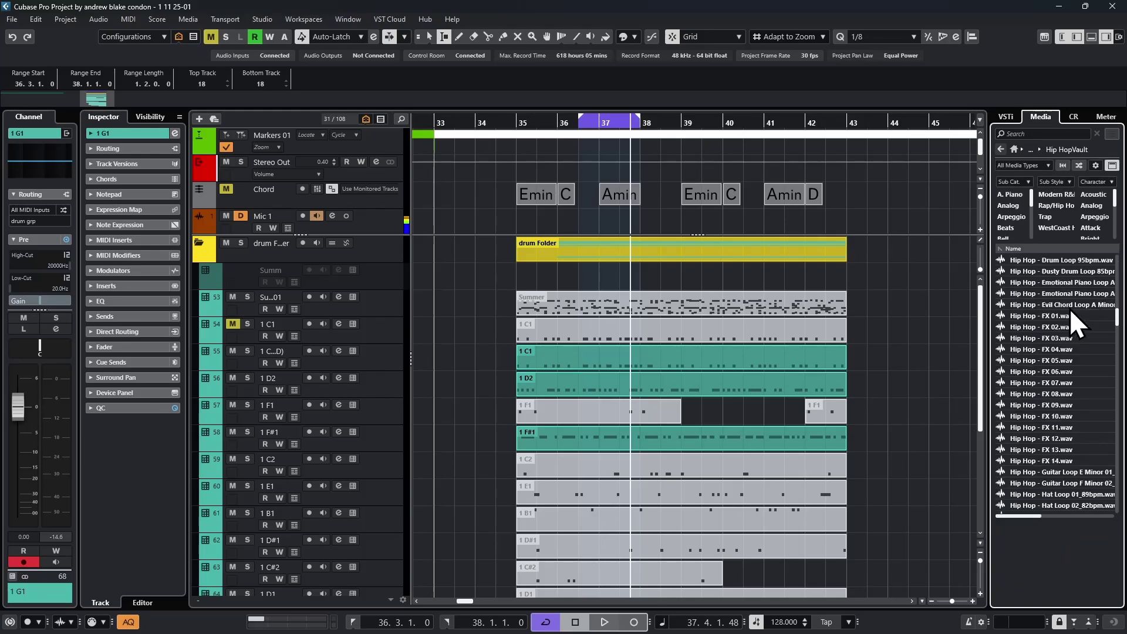
{"action": "scroll", "coordinate": [1069, 310], "scroll_direction": "down", "scroll_amount": 2}
Step: Preview the Hip Hop Vault FX samples 06 through 13
{"action": "left_click", "coordinate": [1067, 323]}
{"action": "scroll", "coordinate": [1068, 352], "scroll_direction": "down", "scroll_amount": 4}
{"action": "scroll", "coordinate": [1043, 279], "scroll_direction": "up", "scroll_amount": 4}
{"action": "left_click", "coordinate": [1039, 316]}
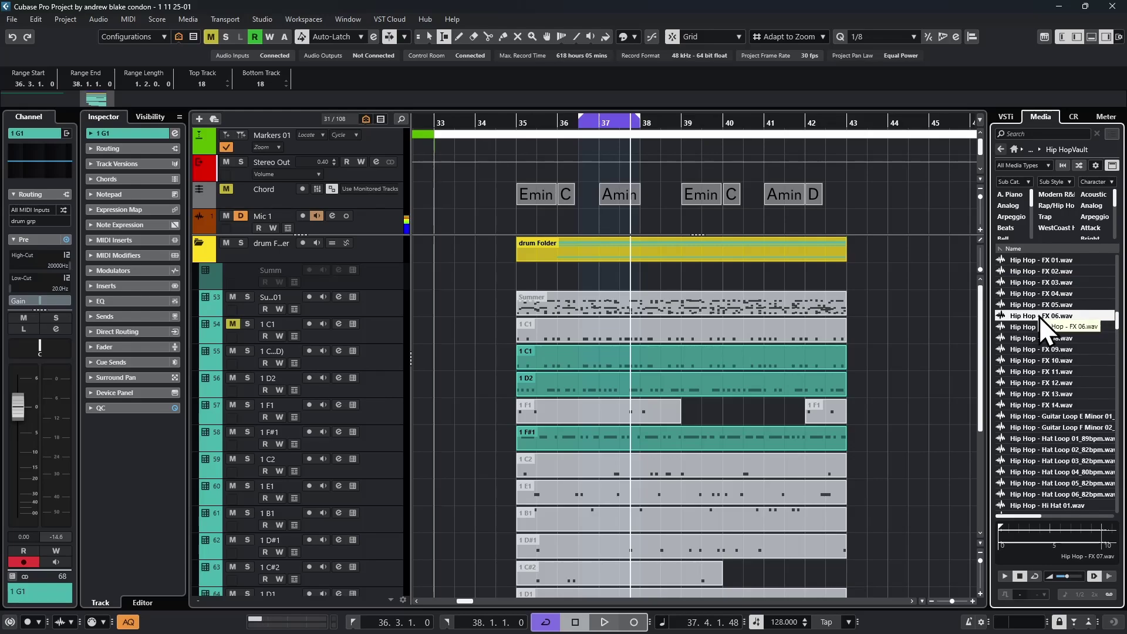
{"action": "left_click", "coordinate": [1048, 329]}
{"action": "left_click", "coordinate": [1053, 339]}
{"action": "left_click", "coordinate": [1051, 349]}
{"action": "left_click", "coordinate": [1060, 360]}
{"action": "left_click", "coordinate": [1055, 393]}
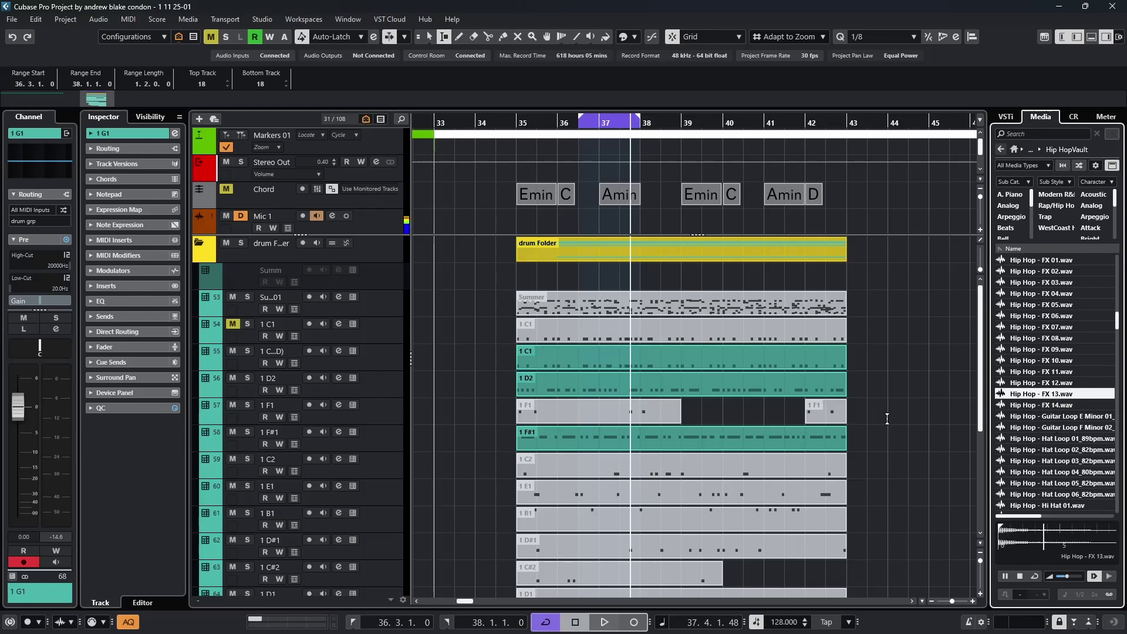
{"action": "scroll", "coordinate": [887, 419], "scroll_direction": "down", "scroll_amount": 10}
Step: Place Hip Hop - FX 13.wav at bar 35, solo its track, and audition it
{"action": "left_click_drag", "start_coordinate": [1006, 395], "coordinate": [508, 589]}
{"action": "left_click", "coordinate": [533, 530]}
{"action": "key", "text": "s"}
{"action": "key", "text": "space"}
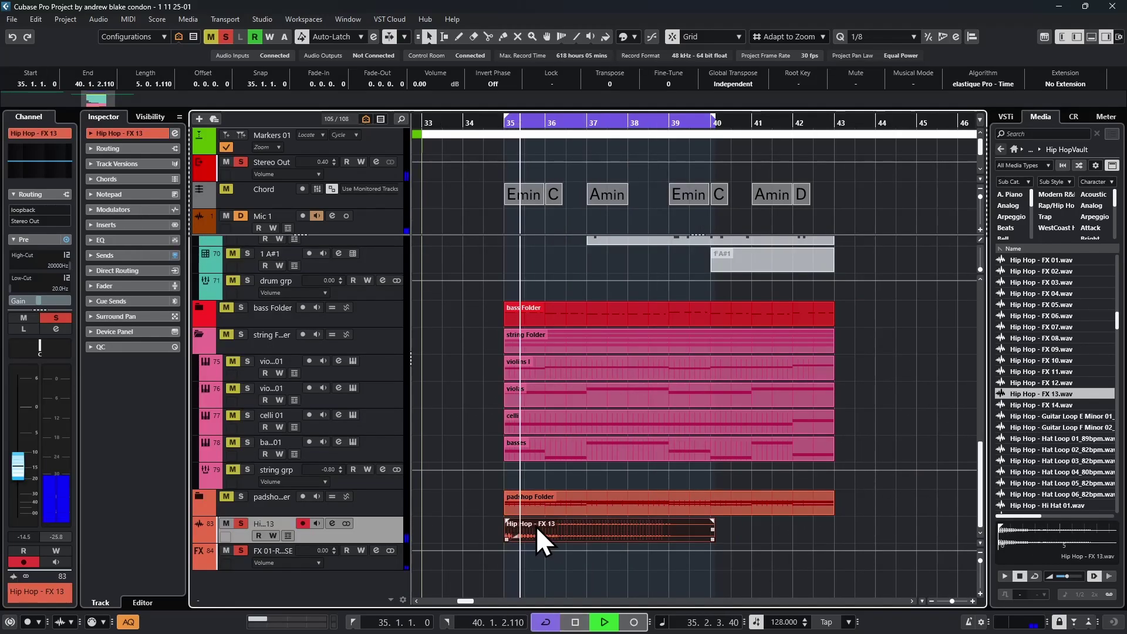
{"action": "key", "text": "space"}
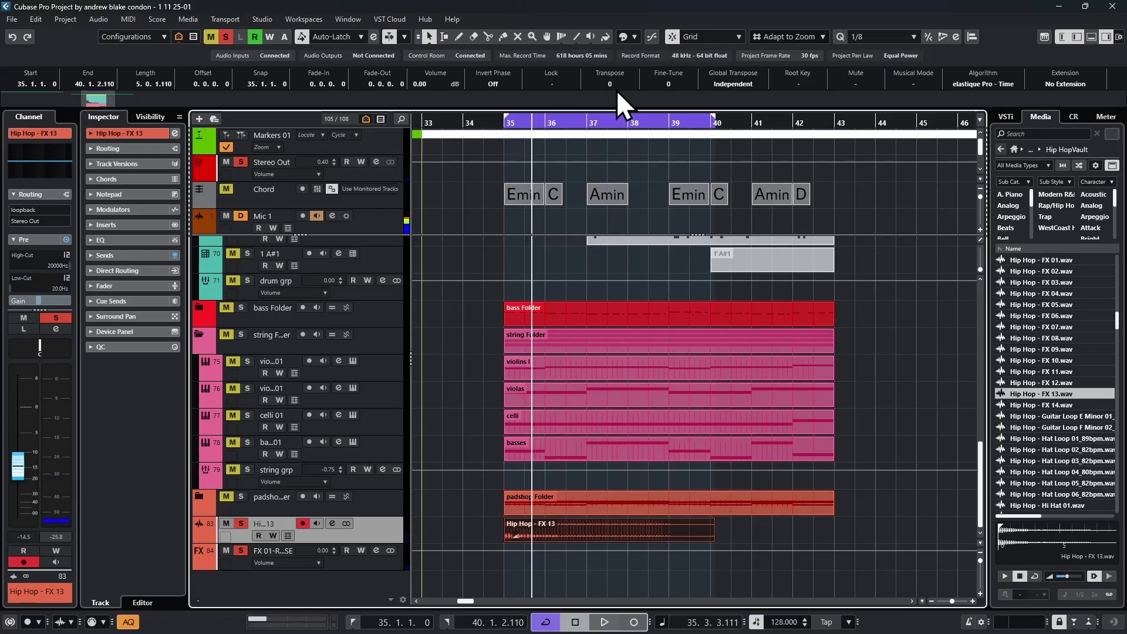
Step: Transpose the FX 13 sample up 1 semitone, audition it, and unsolo its track
{"action": "scroll", "coordinate": [614, 82], "scroll_direction": "up", "scroll_amount": 1}
{"action": "key", "text": "space"}
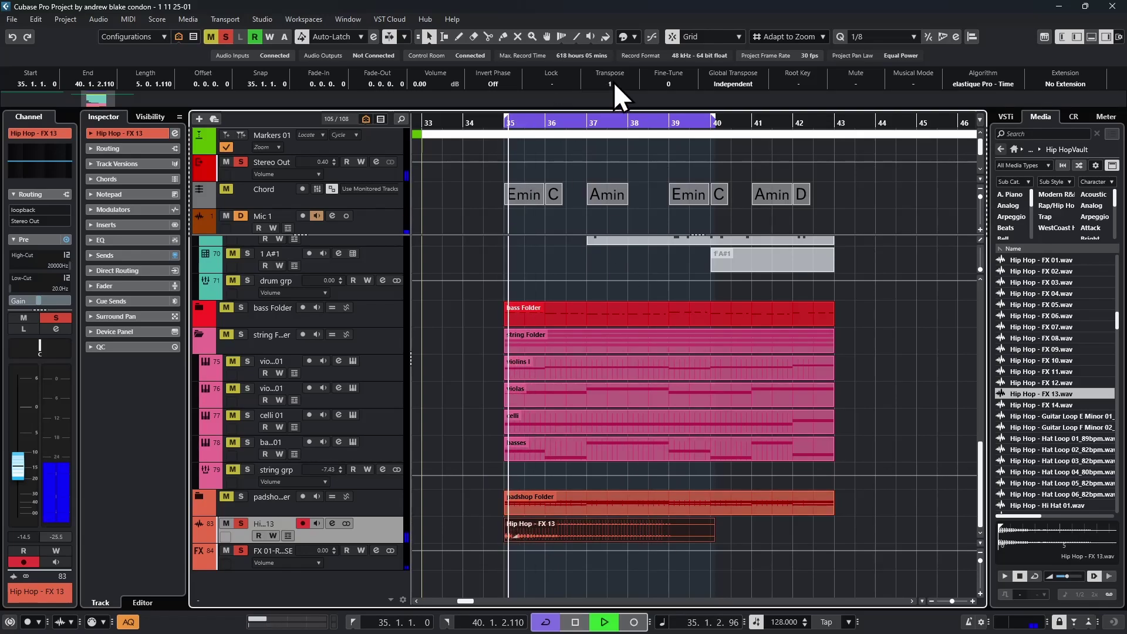
{"action": "key", "text": "space"}
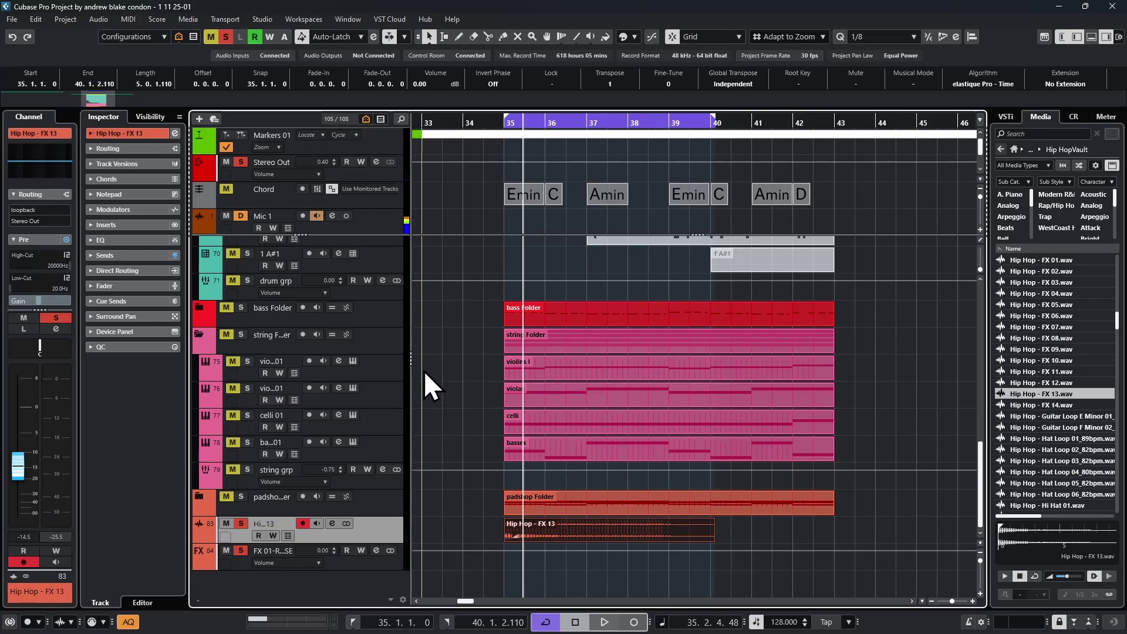
{"action": "key", "text": "alt+s"}
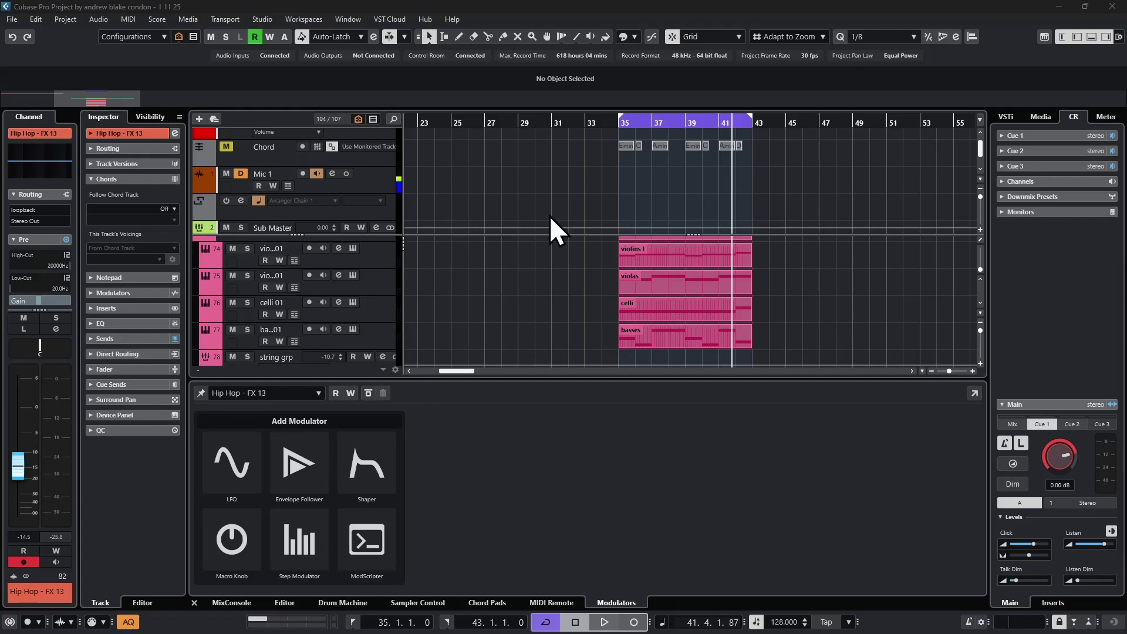
Step: Draw arranger events A over bars 35–43 and B over bars 27–35 with the Draw tool
{"action": "right_click", "coordinate": [367, 212]}
{"action": "mouse_move", "coordinate": [418, 220]}
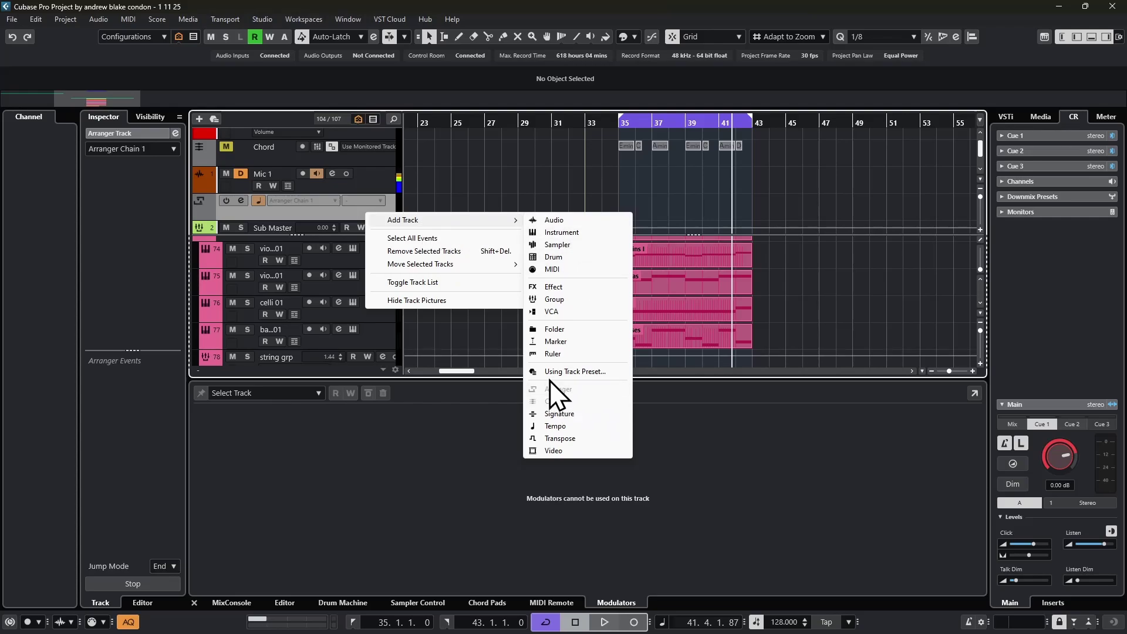
{"action": "key", "text": "Escape"}
{"action": "key", "text": "8"}
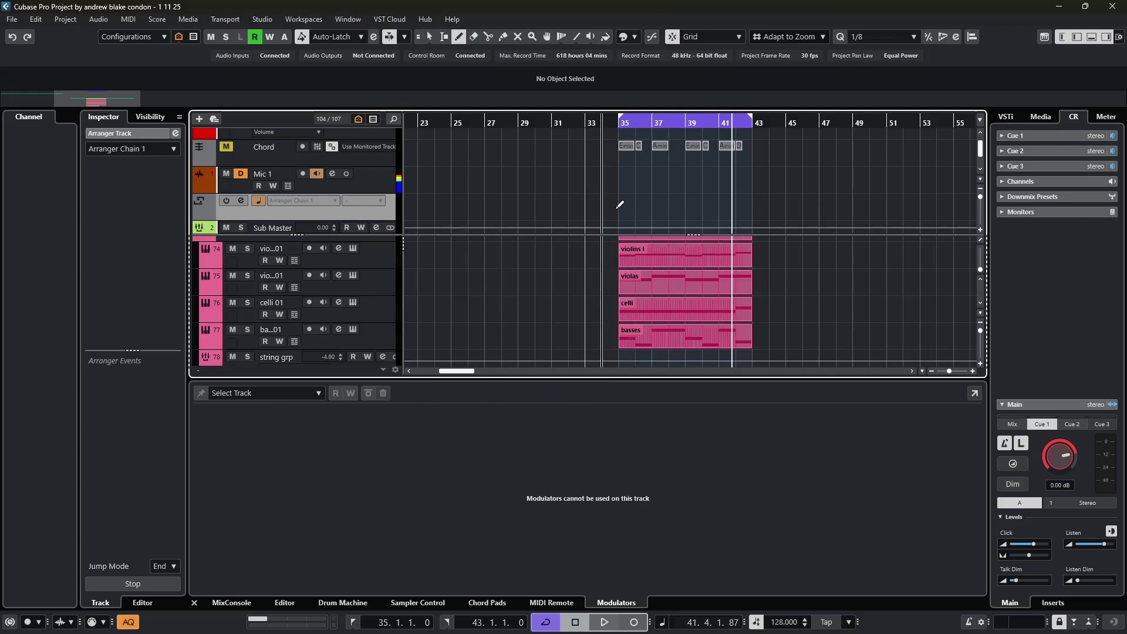
{"action": "left_click_drag", "start_coordinate": [619, 206], "coordinate": [752, 208]}
{"action": "left_click", "coordinate": [490, 205]}
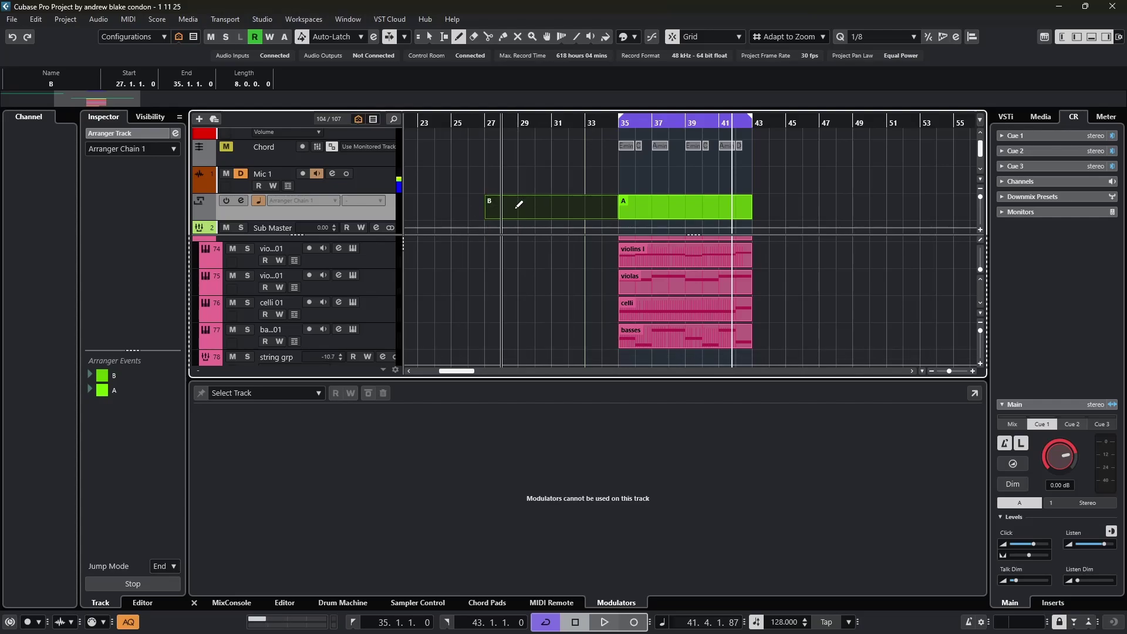
Step: Build the arranger chain B, A, B in the Arranger Editor and flatten it
{"action": "left_click", "coordinate": [240, 201]}
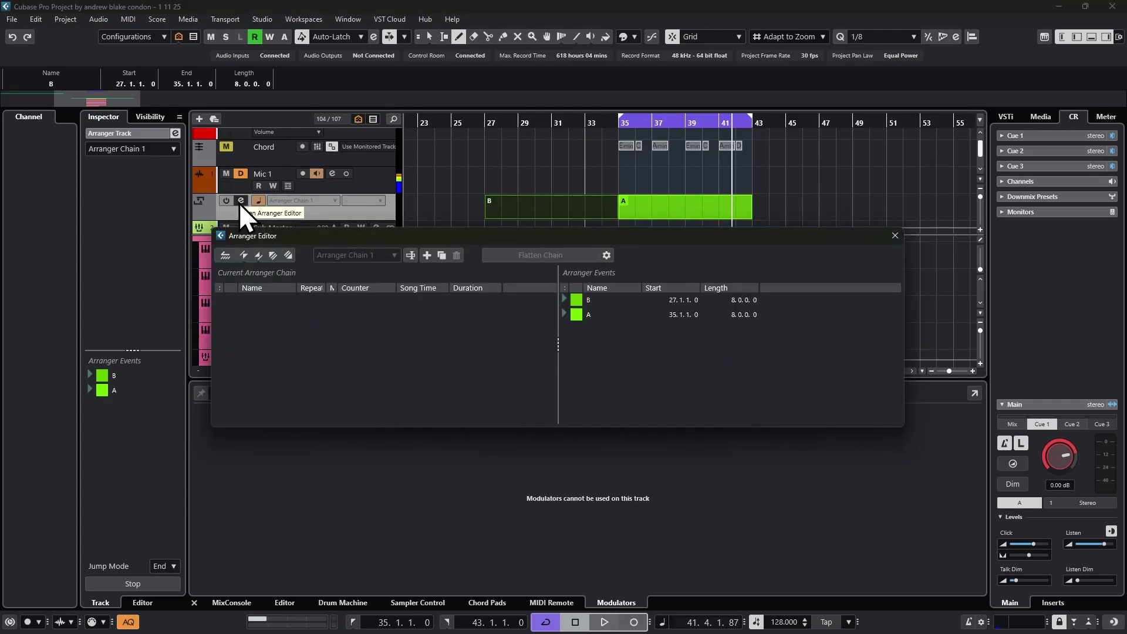
{"action": "double_click", "coordinate": [610, 301]}
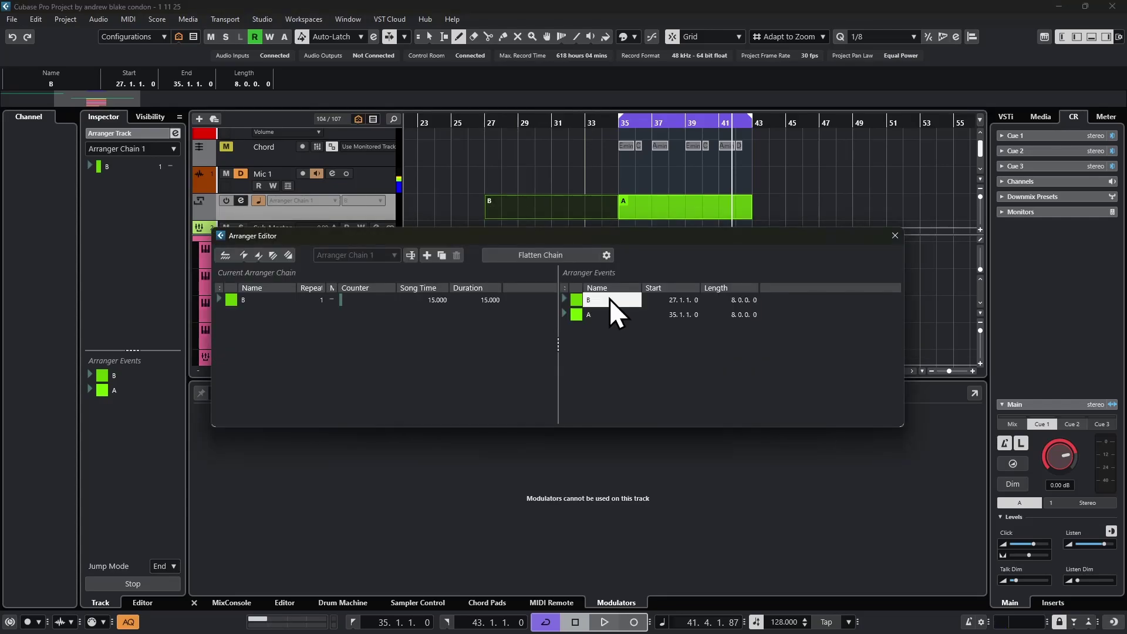
{"action": "double_click", "coordinate": [600, 314]}
{"action": "double_click", "coordinate": [611, 298]}
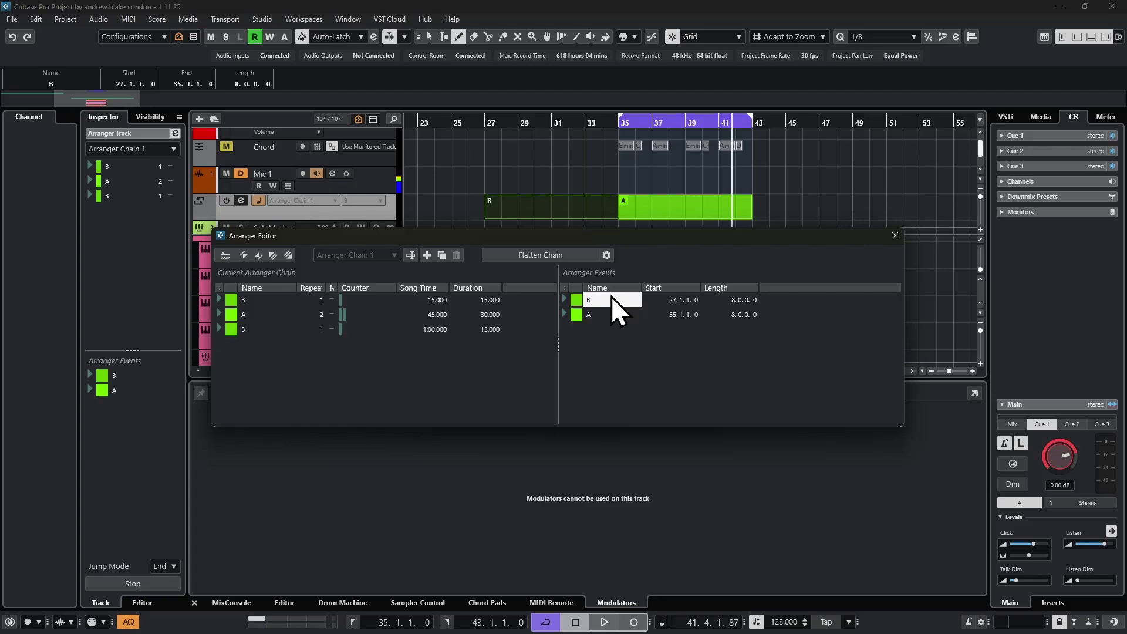
{"action": "left_click", "coordinate": [547, 255]}
{"action": "right_click", "coordinate": [811, 386]}
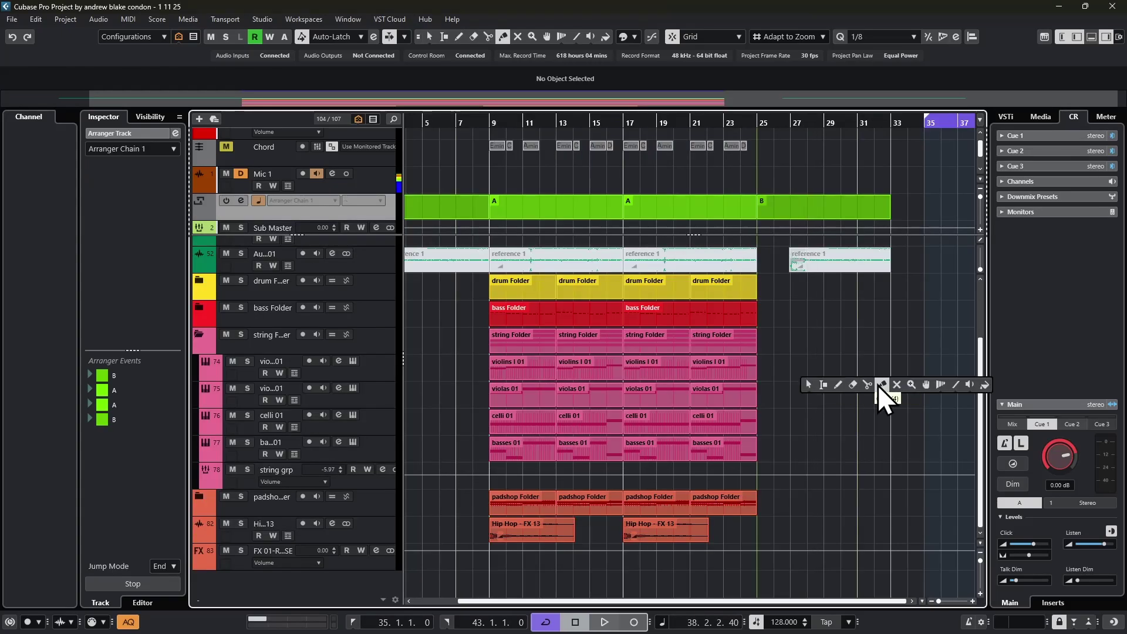
Step: Mute the bass and padshop parts at bar 9 and padshop at bar 13, auditioning each
{"action": "left_click", "coordinate": [896, 385]}
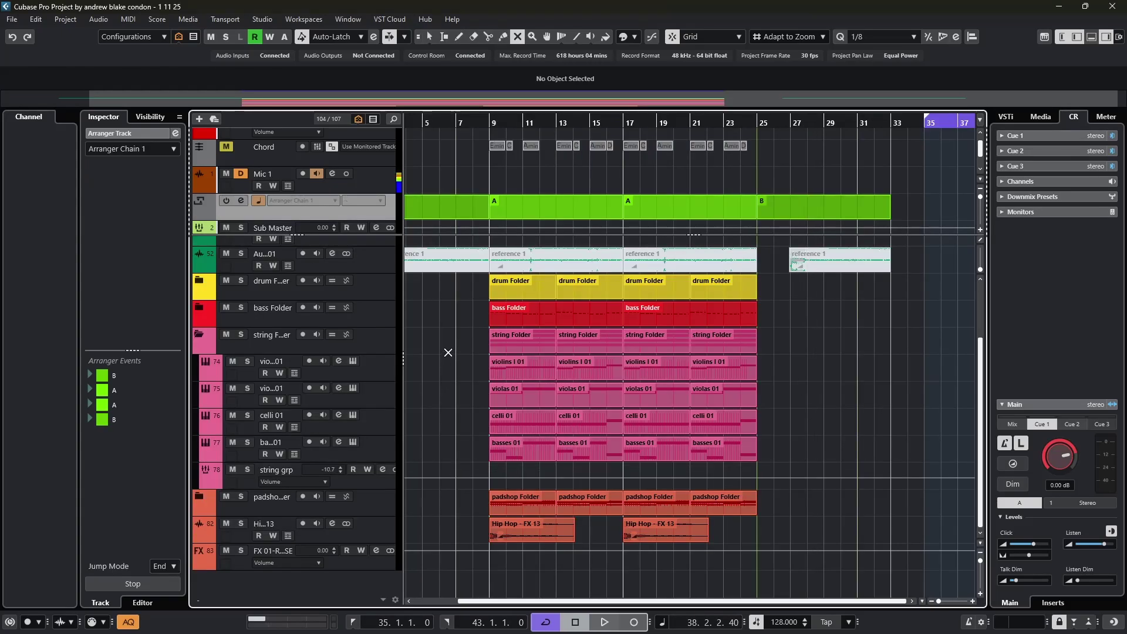
{"action": "left_click", "coordinate": [446, 356]}
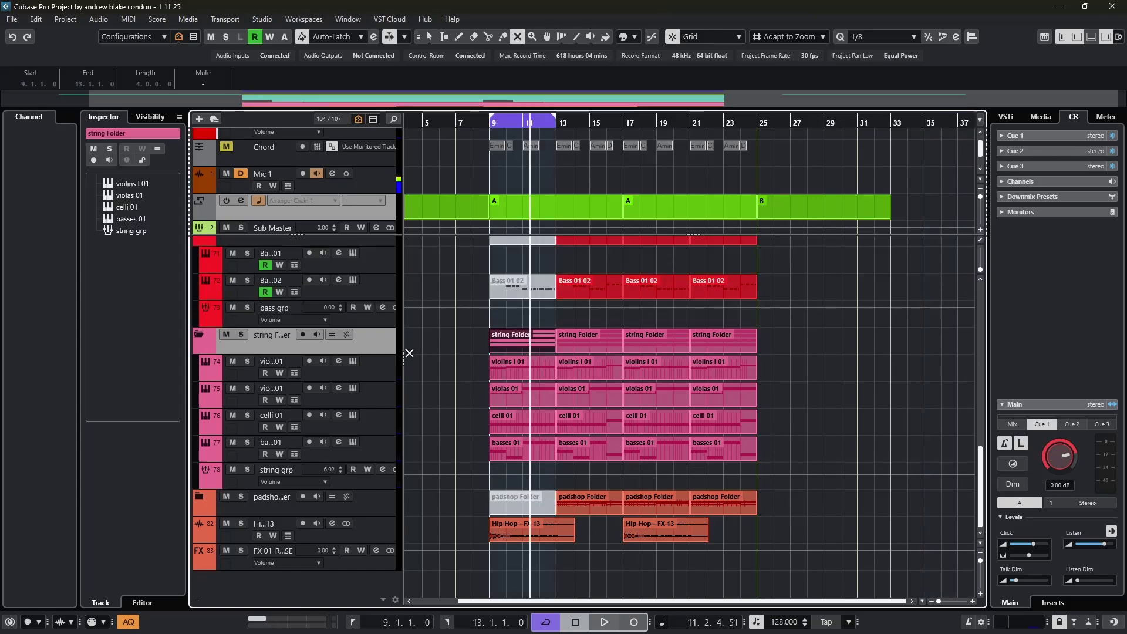
{"action": "key", "text": "space"}
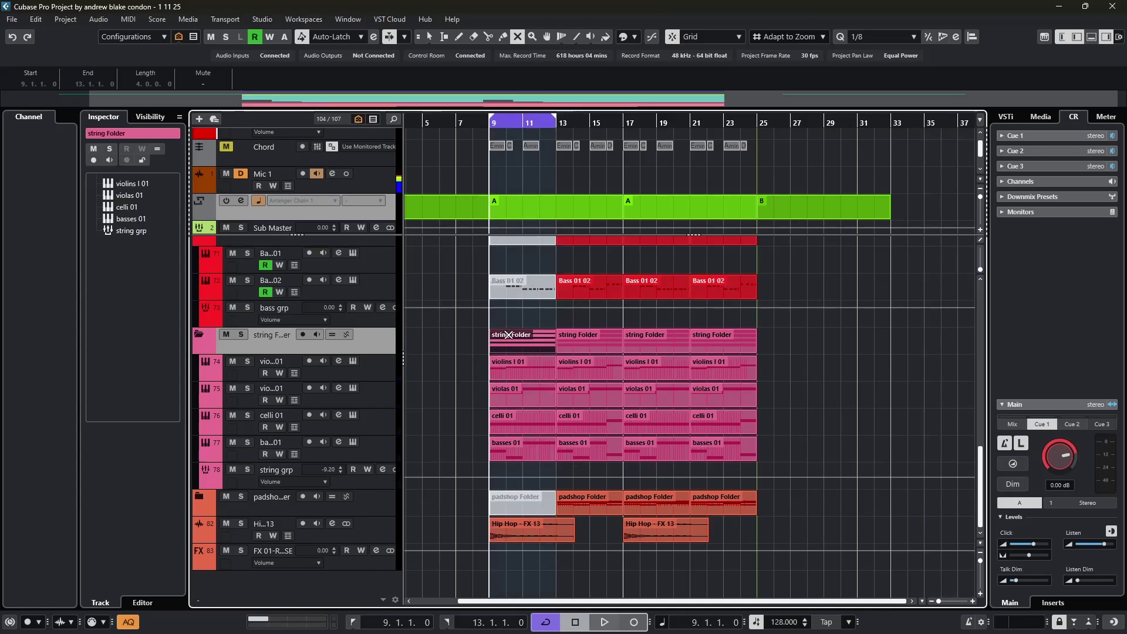
{"action": "key", "text": "space"}
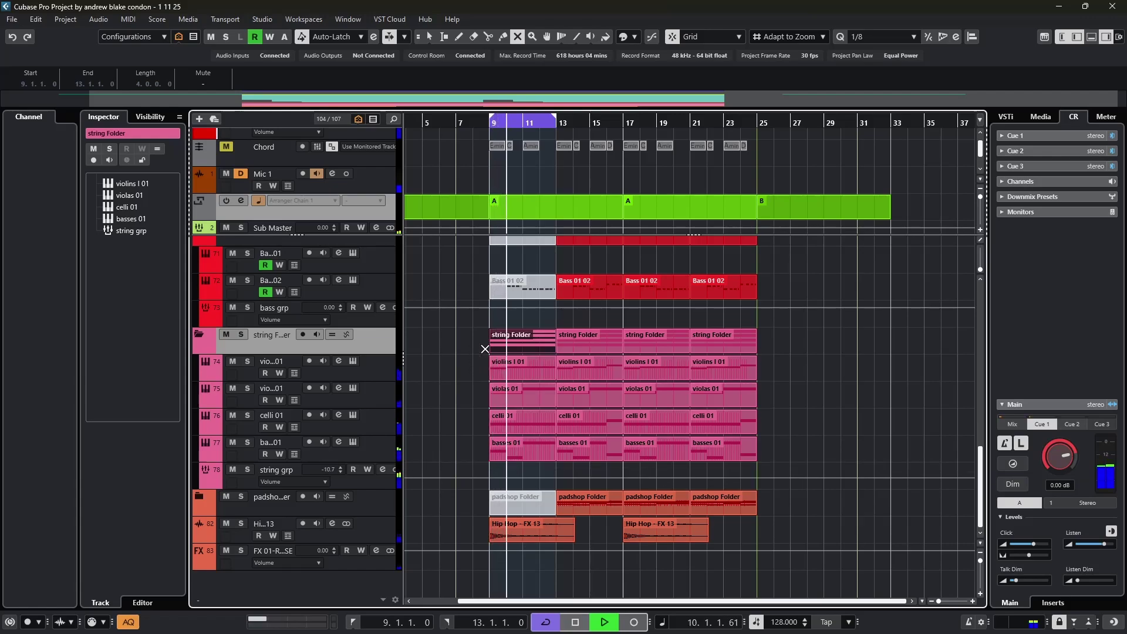
{"action": "key", "text": "space"}
{"action": "key", "text": "ctrl+z"}
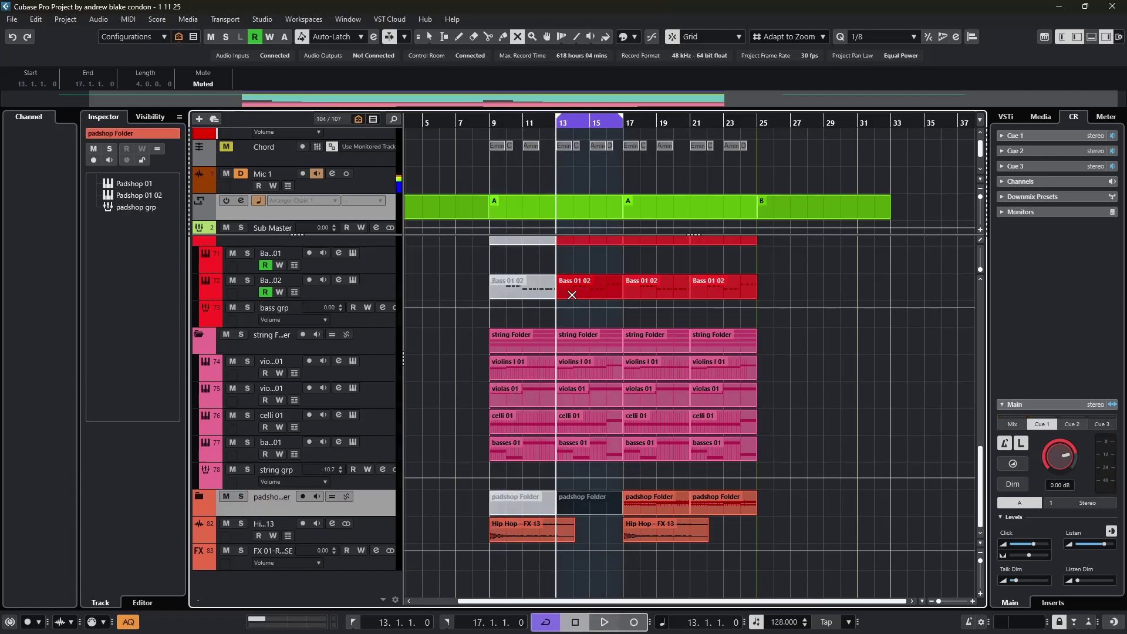
{"action": "key", "text": "space"}
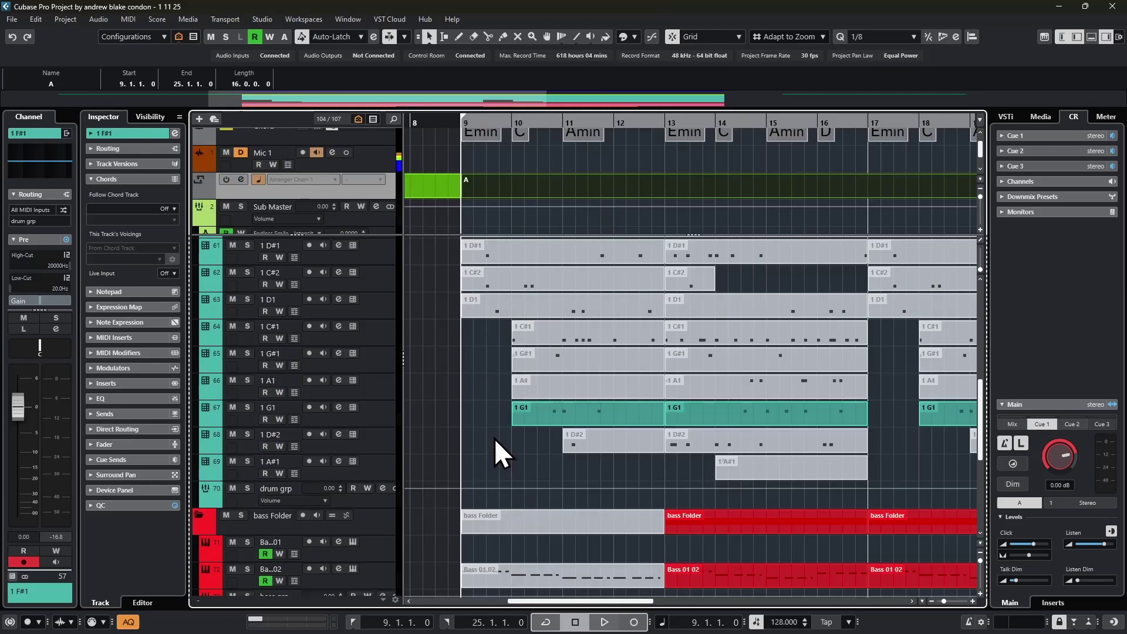
Step: Play the arrangement with string grp's Shaper (Volume 27.00%) and LFO (EQ 2 Freq) modulators shown
{"action": "scroll", "coordinate": [494, 438], "scroll_direction": "down", "scroll_amount": 5}
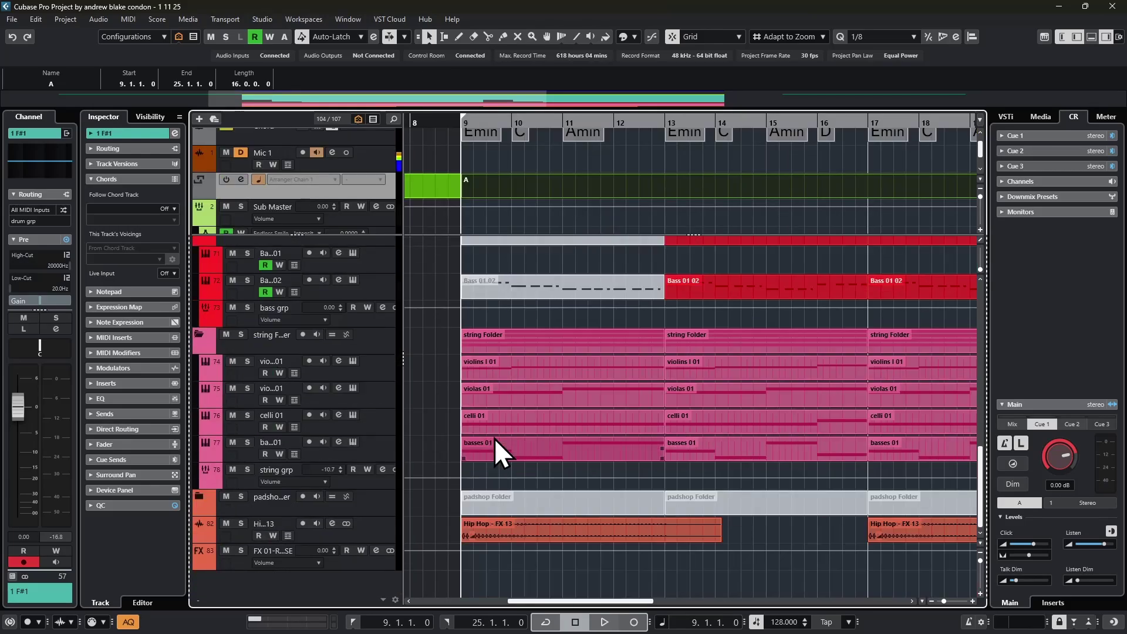
{"action": "scroll", "coordinate": [457, 386], "scroll_direction": "up", "scroll_amount": 4}
{"action": "scroll", "coordinate": [425, 485], "scroll_direction": "down", "scroll_amount": 5}
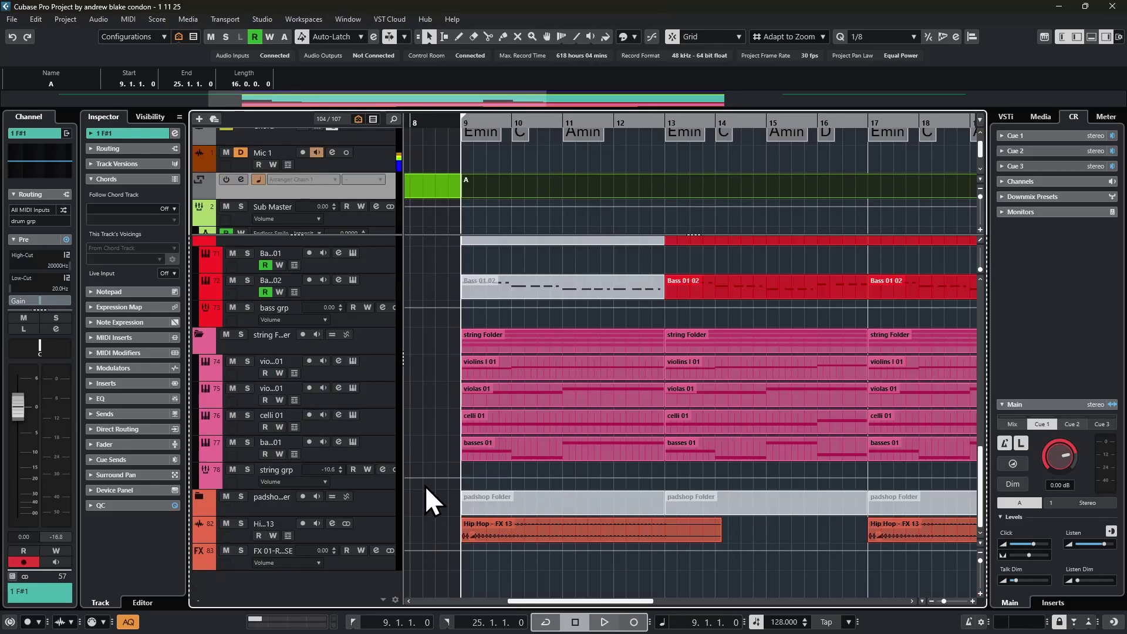
{"action": "scroll", "coordinate": [428, 420], "scroll_direction": "up", "scroll_amount": 3}
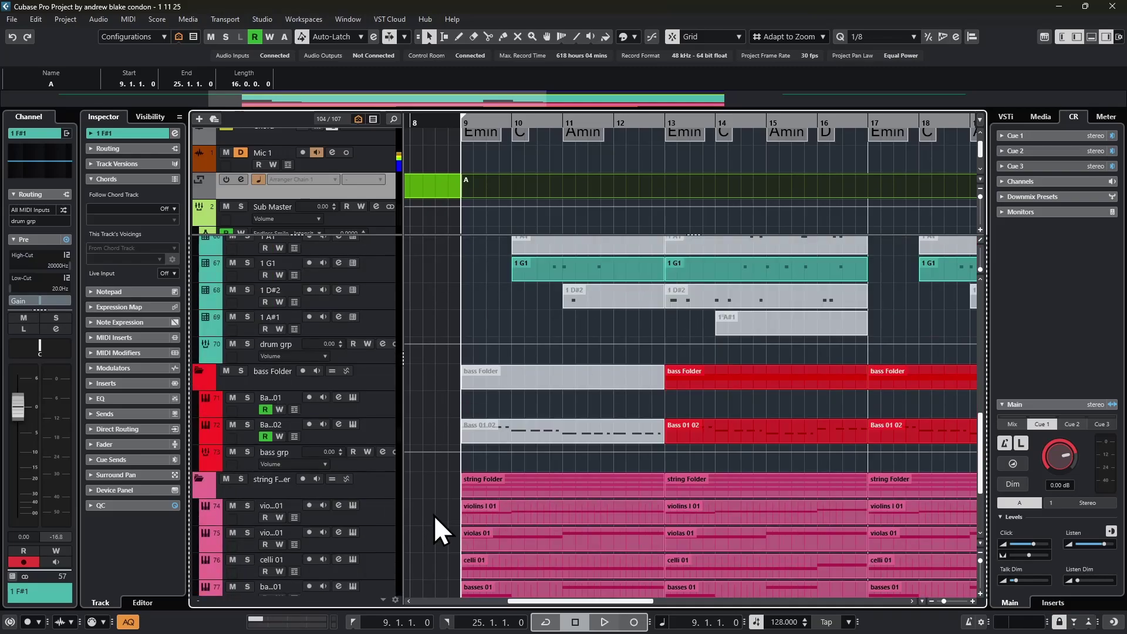
{"action": "scroll", "coordinate": [434, 516], "scroll_direction": "up", "scroll_amount": 10}
{"action": "scroll", "coordinate": [429, 387], "scroll_direction": "down", "scroll_amount": 10}
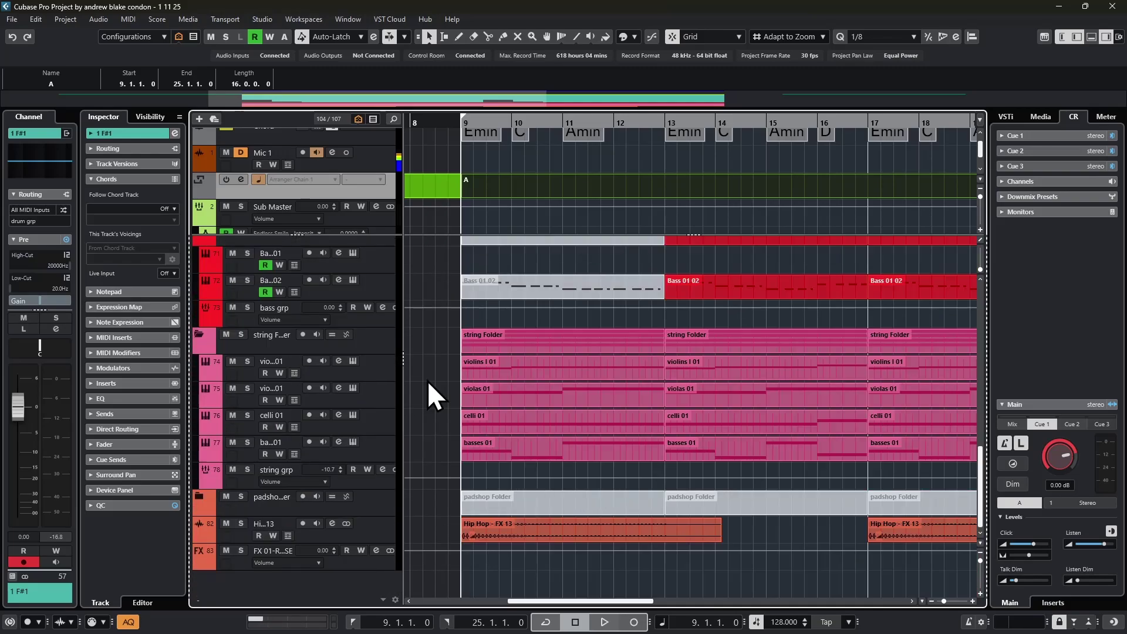
{"action": "scroll", "coordinate": [441, 391], "scroll_direction": "up", "scroll_amount": 5}
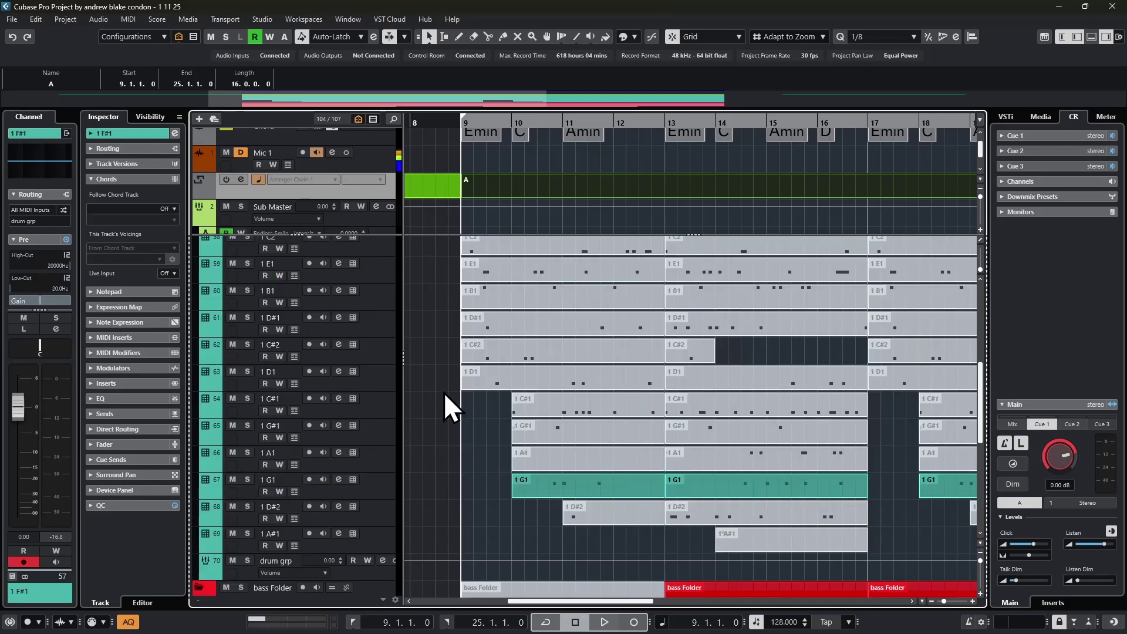
{"action": "scroll", "coordinate": [437, 391], "scroll_direction": "up", "scroll_amount": 4}
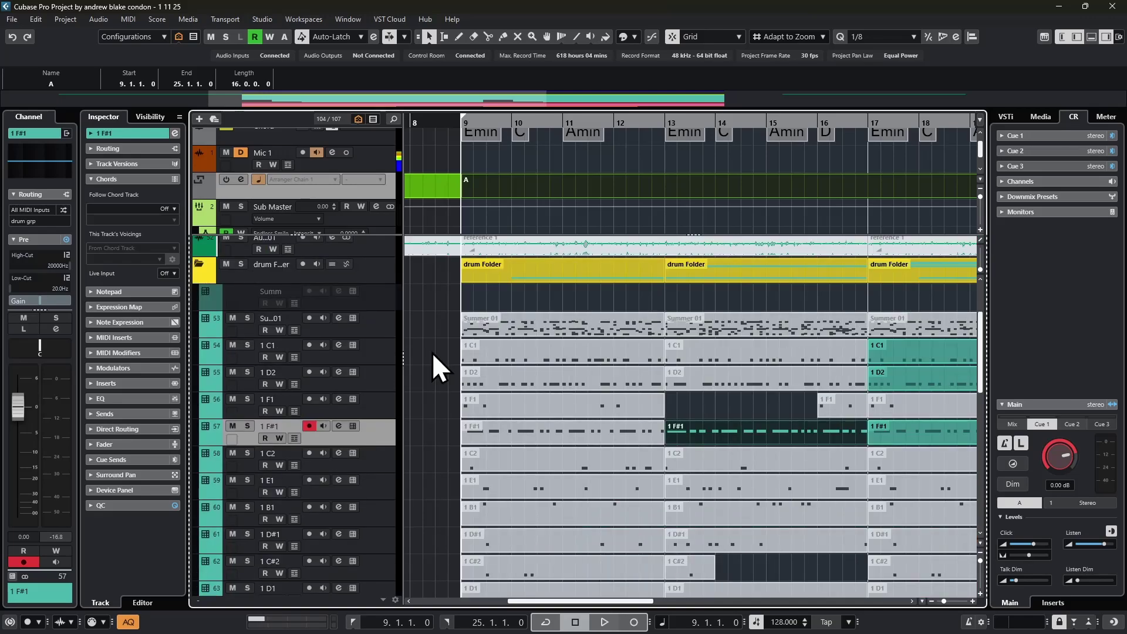
{"action": "scroll", "coordinate": [428, 351], "scroll_direction": "down", "scroll_amount": 4}
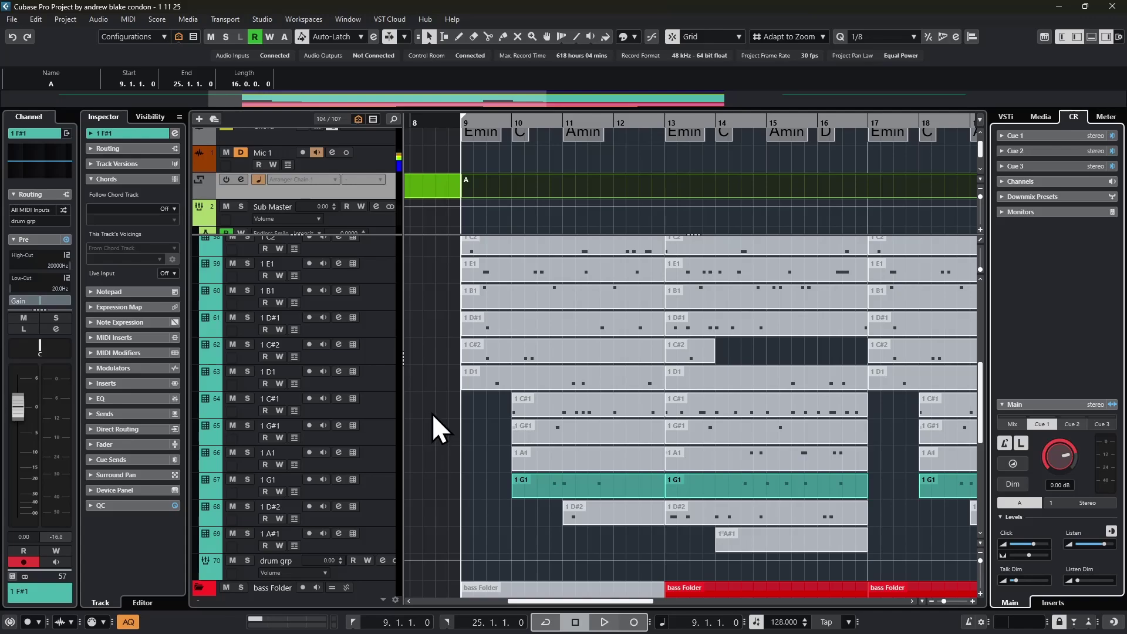
{"action": "key", "text": "space"}
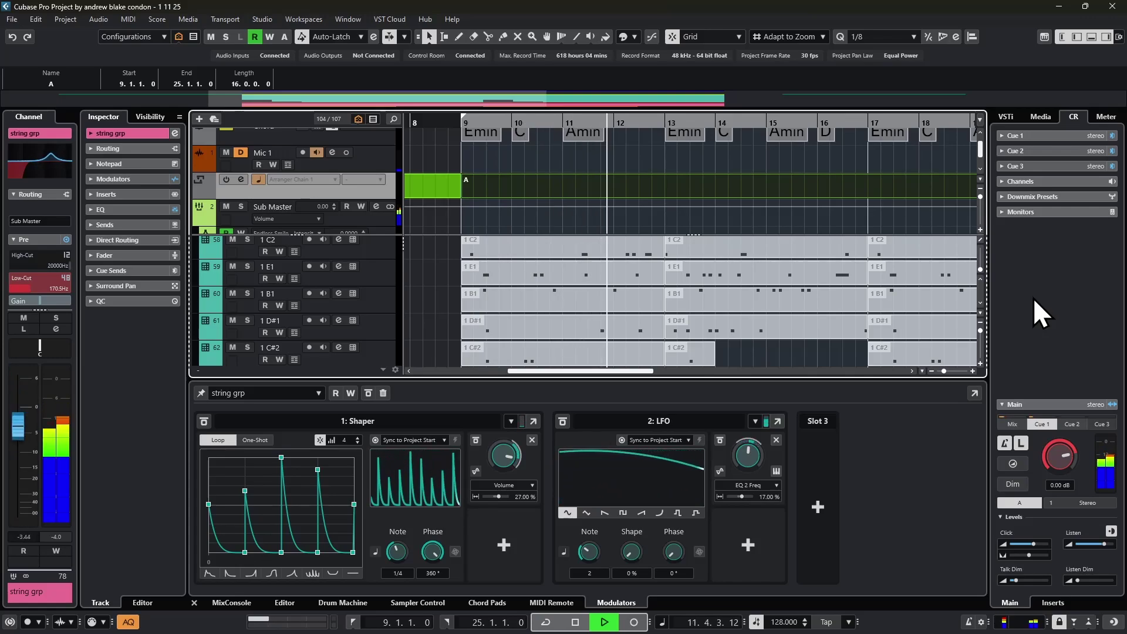
{"action": "scroll", "coordinate": [428, 282], "scroll_direction": "up", "scroll_amount": 2}
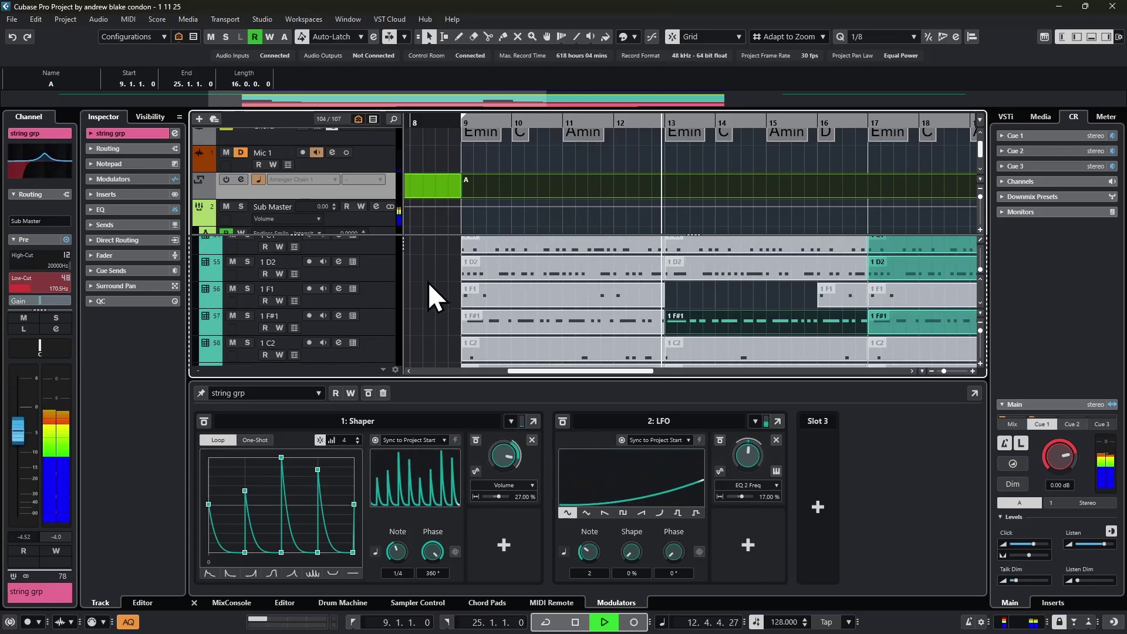
{"action": "scroll", "coordinate": [428, 282], "scroll_direction": "up", "scroll_amount": 3}
{"action": "scroll", "coordinate": [428, 282], "scroll_direction": "down", "scroll_amount": 6}
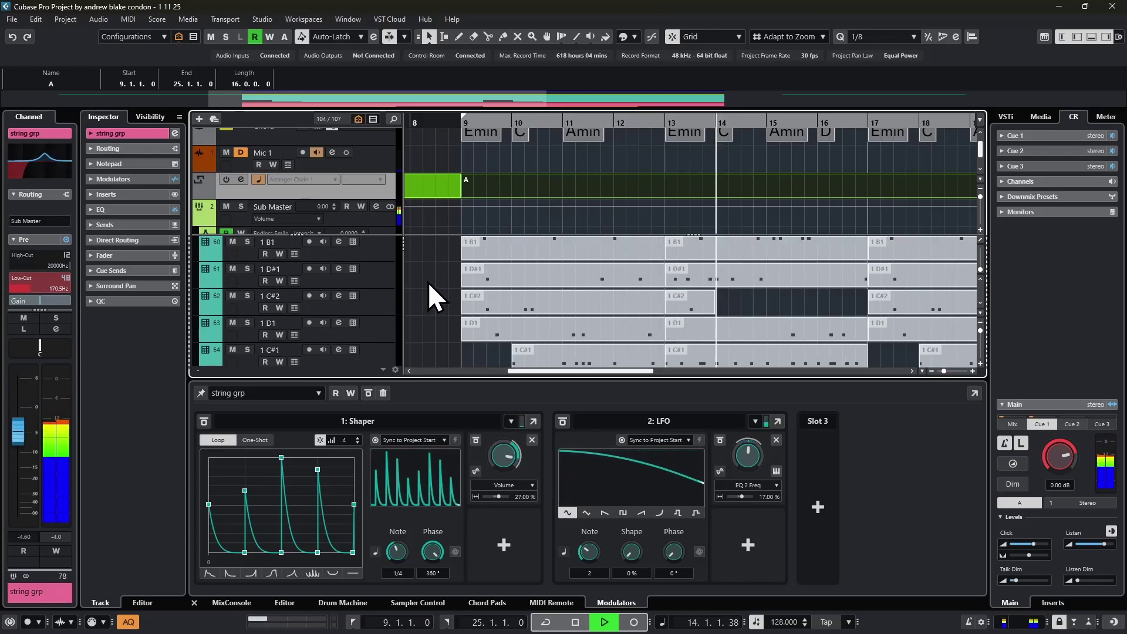
{"action": "scroll", "coordinate": [427, 282], "scroll_direction": "down", "scroll_amount": 5}
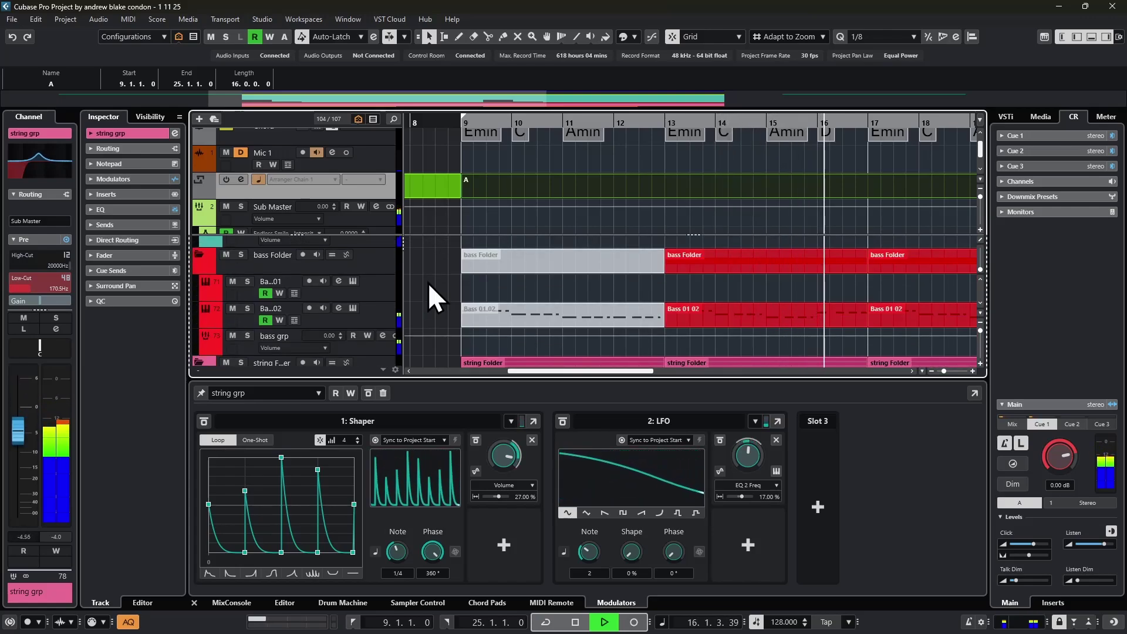
{"action": "scroll", "coordinate": [428, 283], "scroll_direction": "down", "scroll_amount": 4}
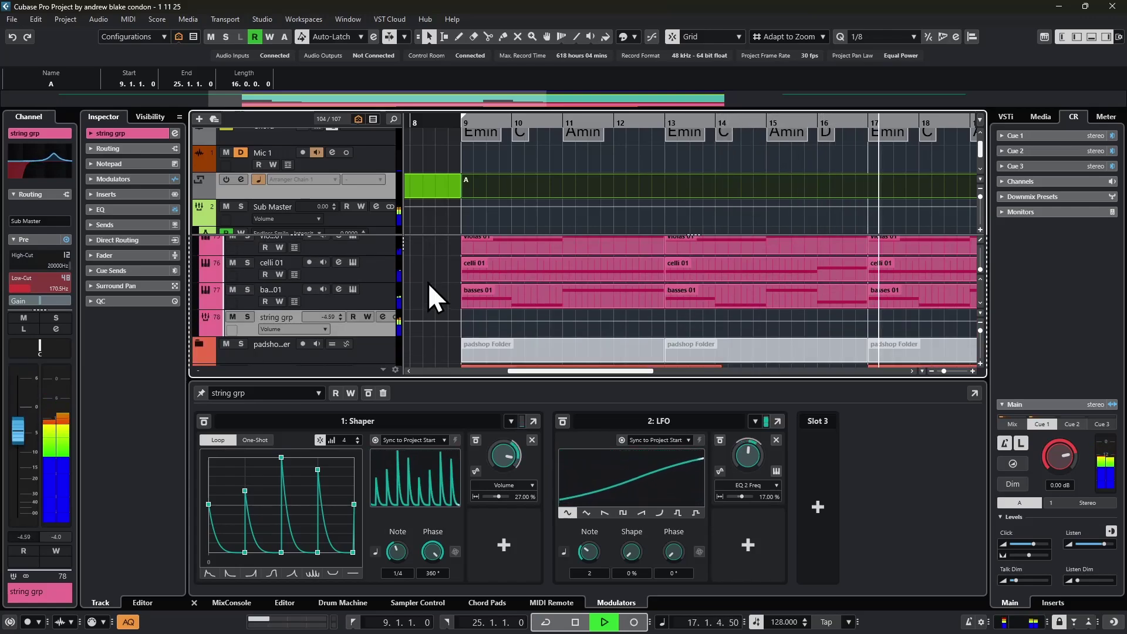
{"action": "scroll", "coordinate": [428, 283], "scroll_direction": "down", "scroll_amount": 2}
{"action": "scroll", "coordinate": [428, 283], "scroll_direction": "up", "scroll_amount": 3}
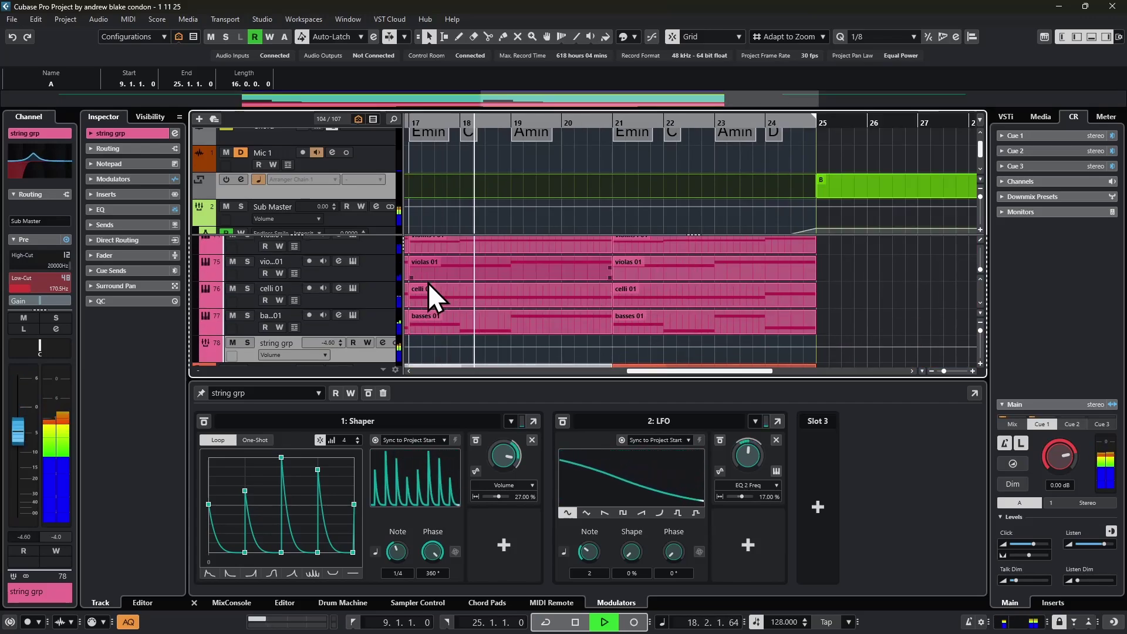
{"action": "scroll", "coordinate": [428, 283], "scroll_direction": "up", "scroll_amount": 3}
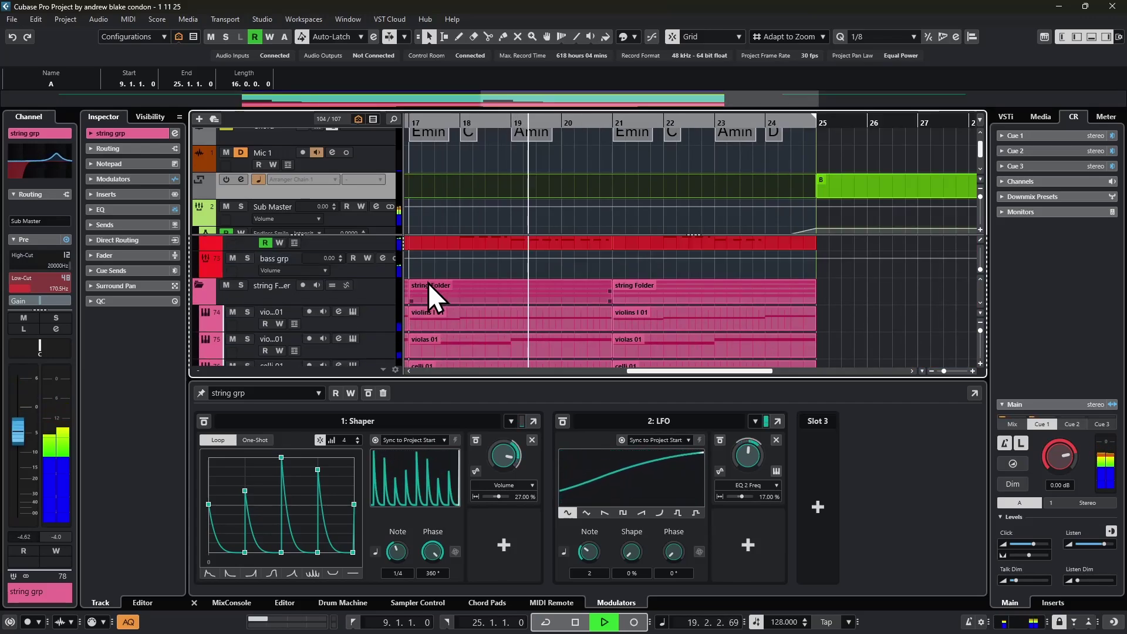
{"action": "scroll", "coordinate": [428, 283], "scroll_direction": "up", "scroll_amount": 4}
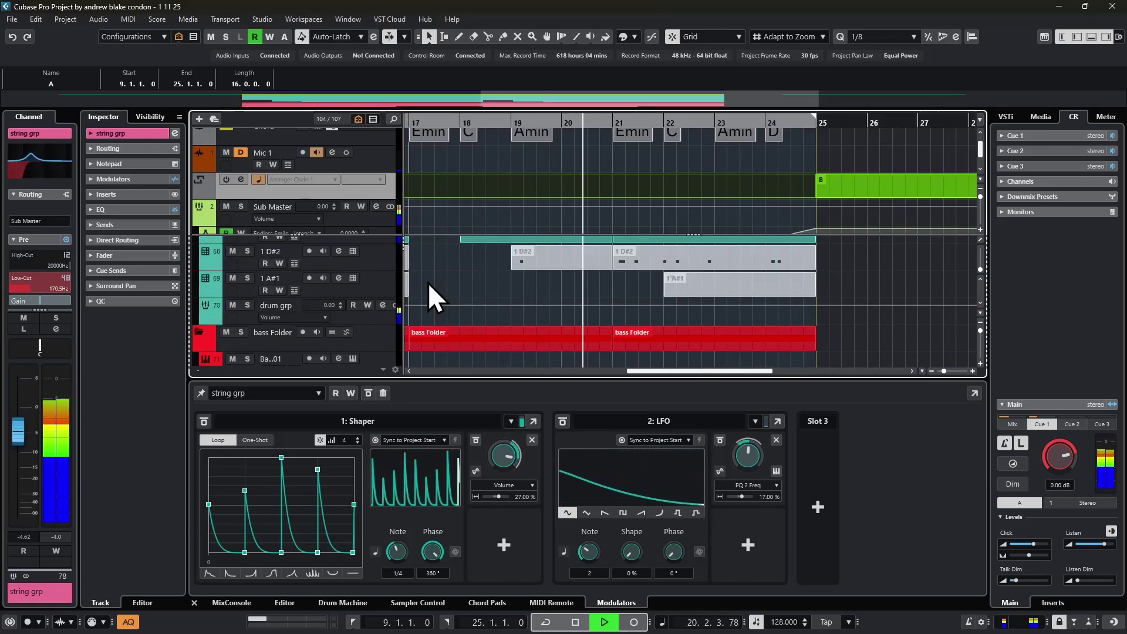
{"action": "scroll", "coordinate": [428, 282], "scroll_direction": "up", "scroll_amount": 1}
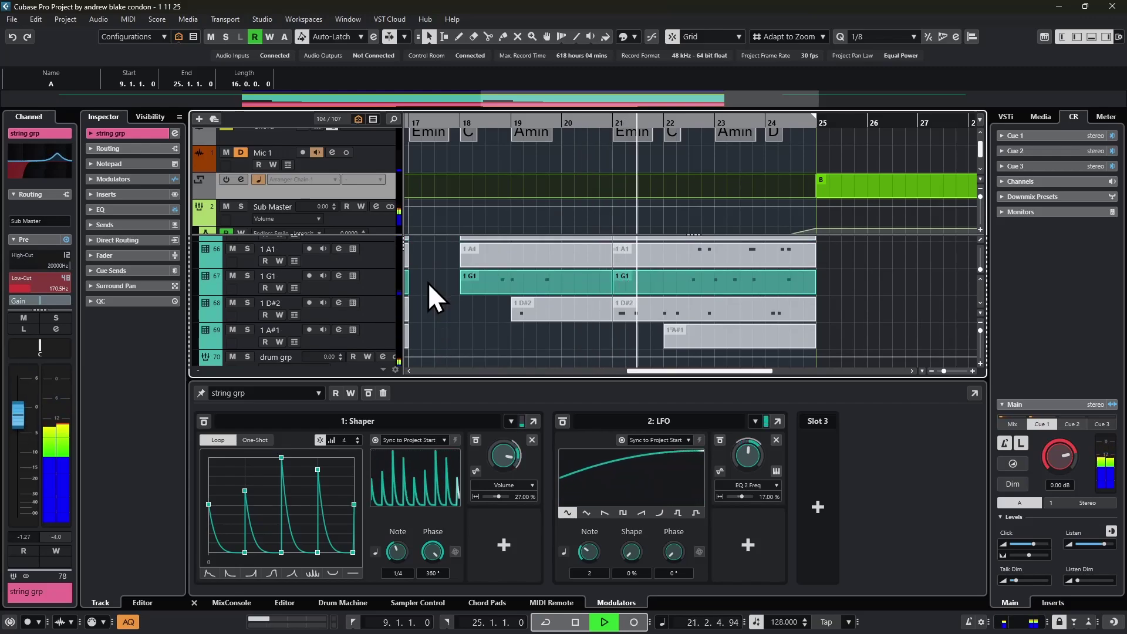
{"action": "scroll", "coordinate": [428, 283], "scroll_direction": "down", "scroll_amount": 4}
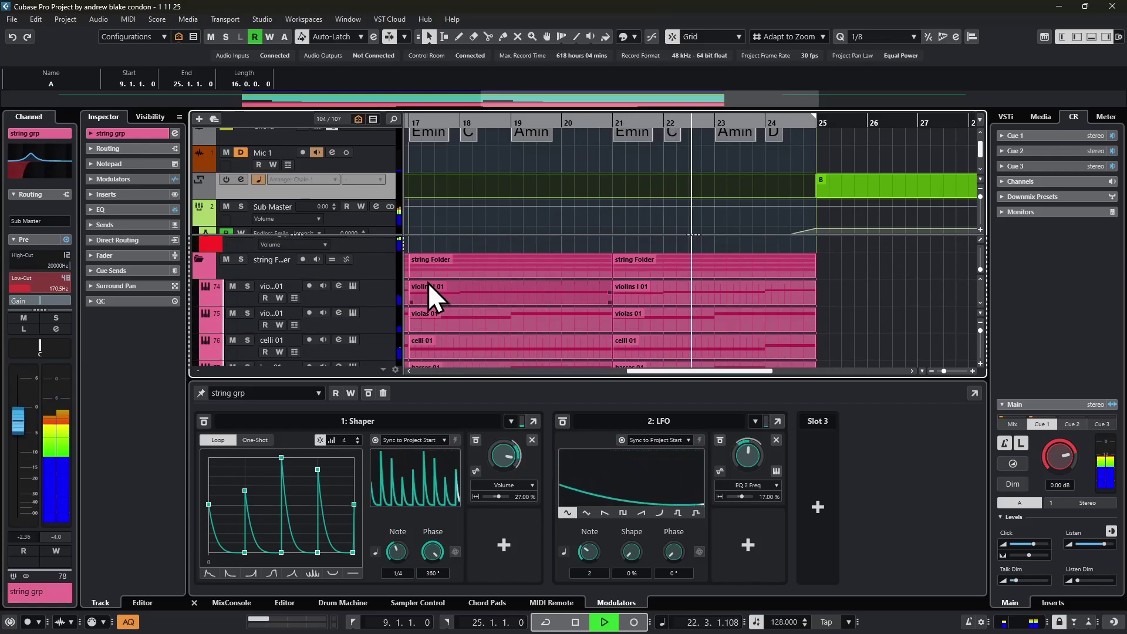
{"action": "scroll", "coordinate": [428, 283], "scroll_direction": "down", "scroll_amount": 3}
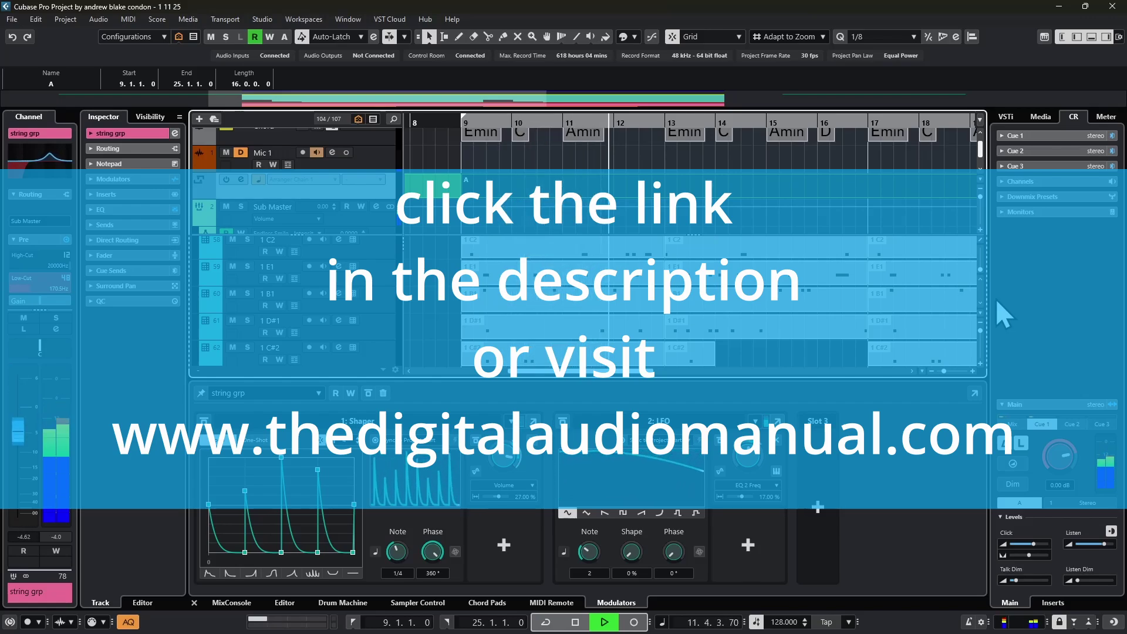
{"action": "scroll", "coordinate": [516, 305], "scroll_direction": "up", "scroll_amount": 5}
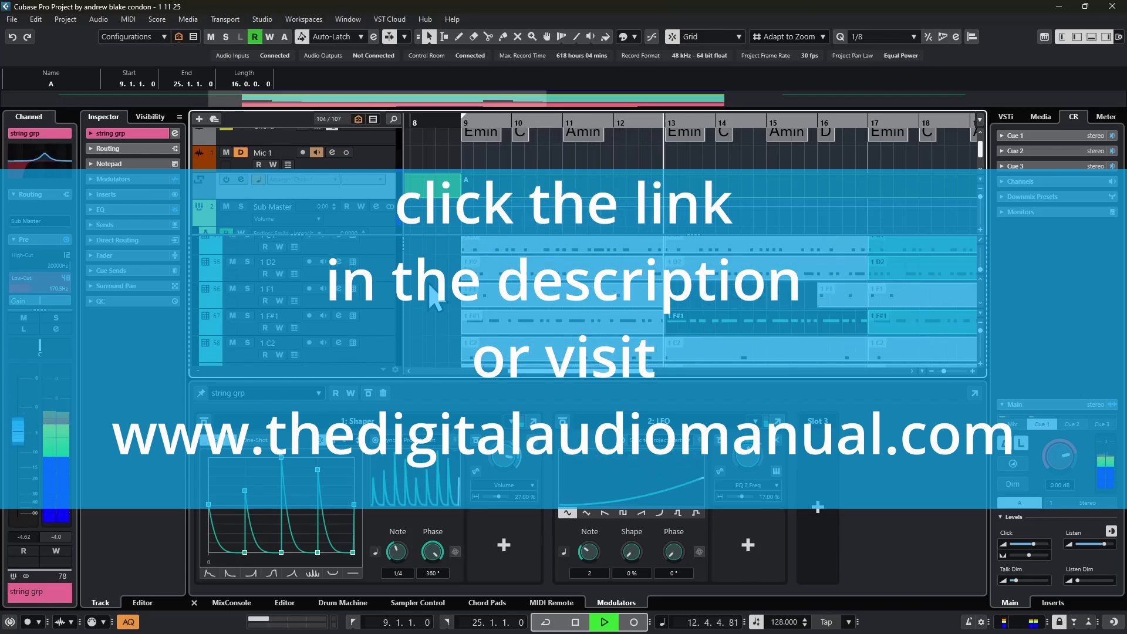
{"action": "scroll", "coordinate": [430, 288], "scroll_direction": "down", "scroll_amount": 8}
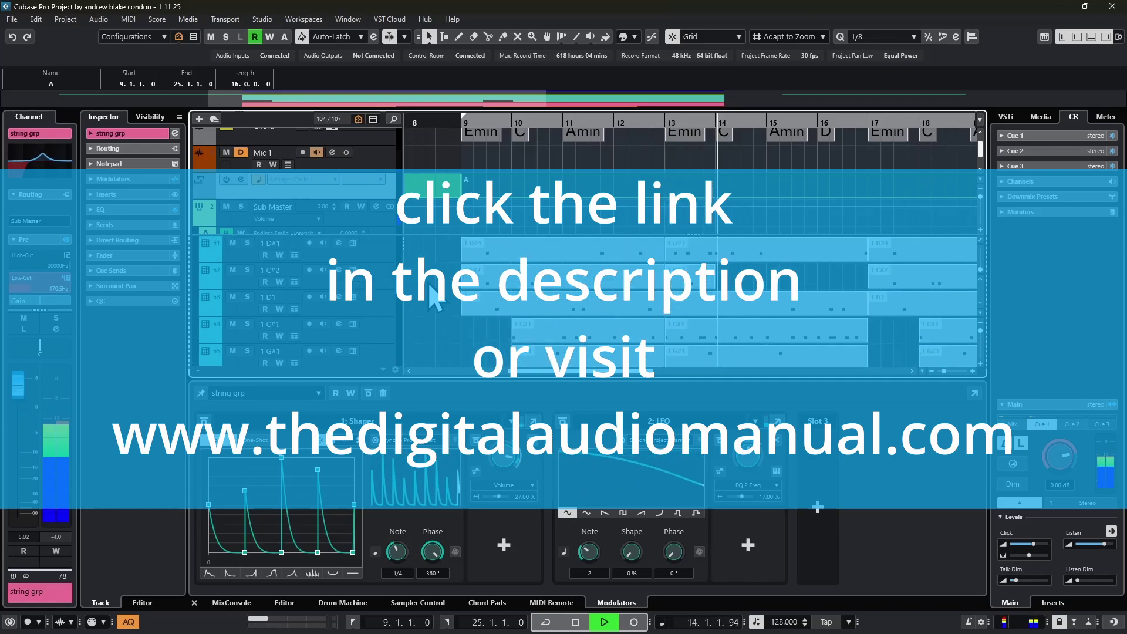
{"action": "scroll", "coordinate": [430, 288], "scroll_direction": "down", "scroll_amount": 4}
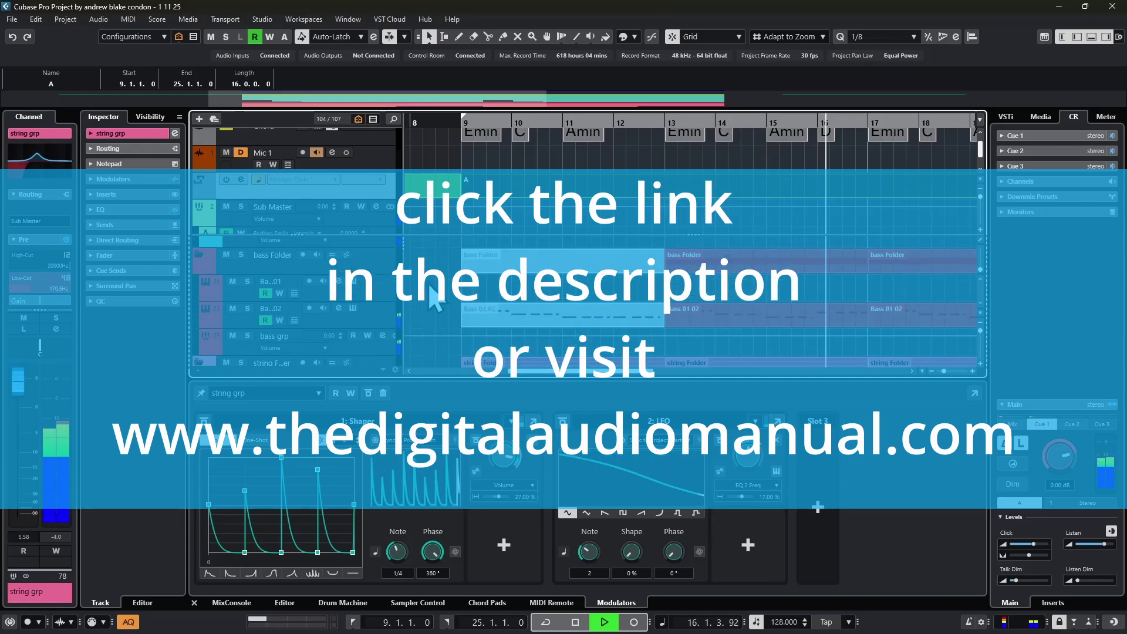
{"action": "scroll", "coordinate": [435, 296], "scroll_direction": "down", "scroll_amount": 2}
{"action": "scroll", "coordinate": [434, 297], "scroll_direction": "down", "scroll_amount": 1}
{"action": "scroll", "coordinate": [435, 297], "scroll_direction": "down", "scroll_amount": 3}
{"action": "scroll", "coordinate": [434, 297], "scroll_direction": "up", "scroll_amount": 2}
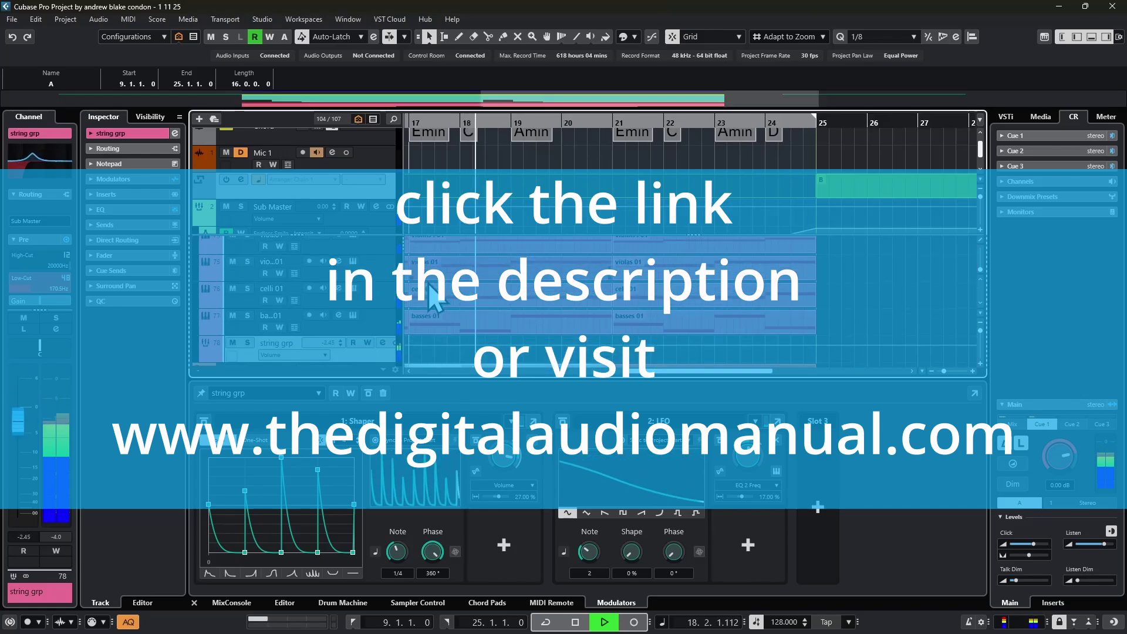